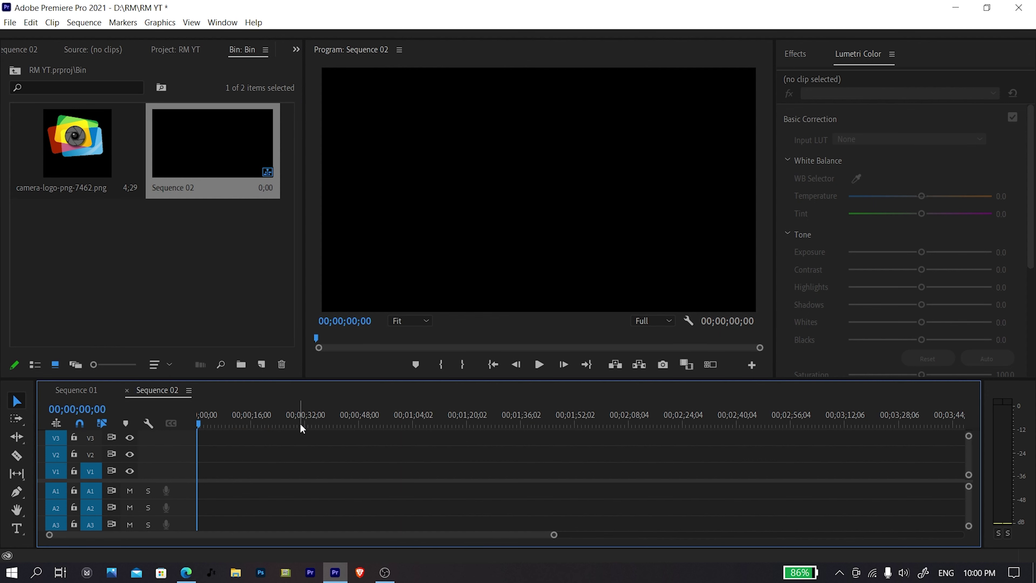
Search YouTube for 'empty logo video'
click(66, 155)
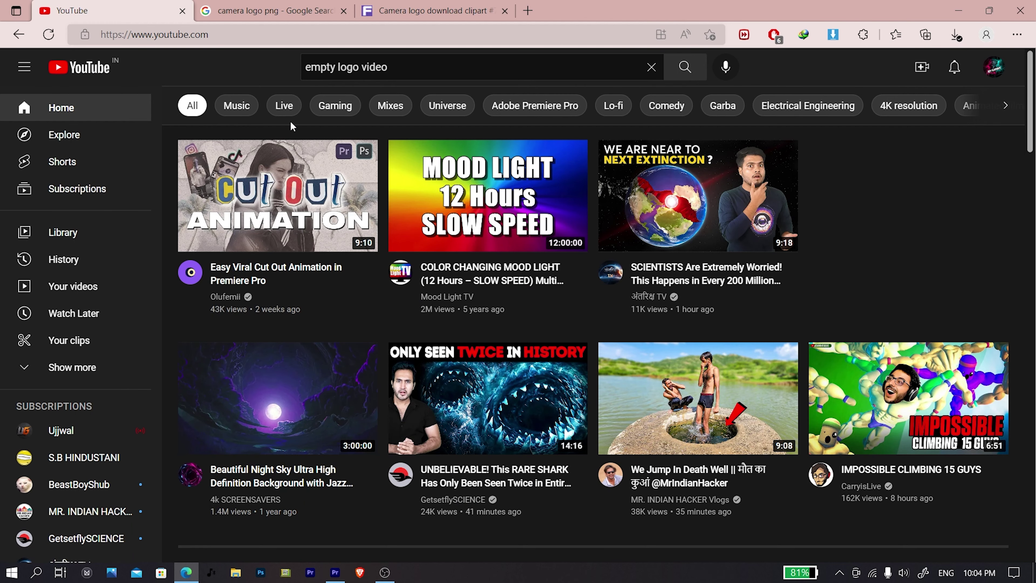
click(306, 66)
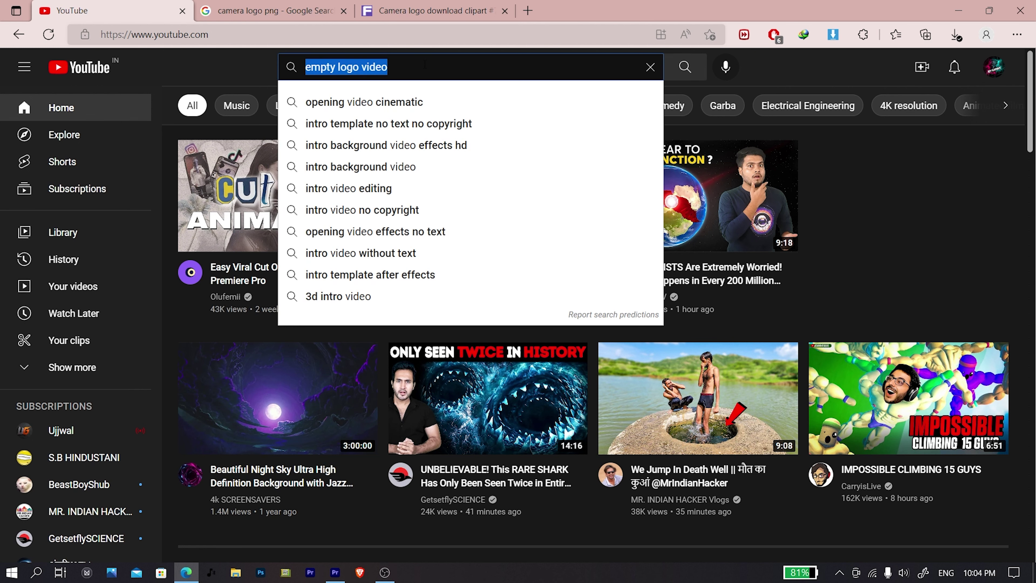
click(684, 69)
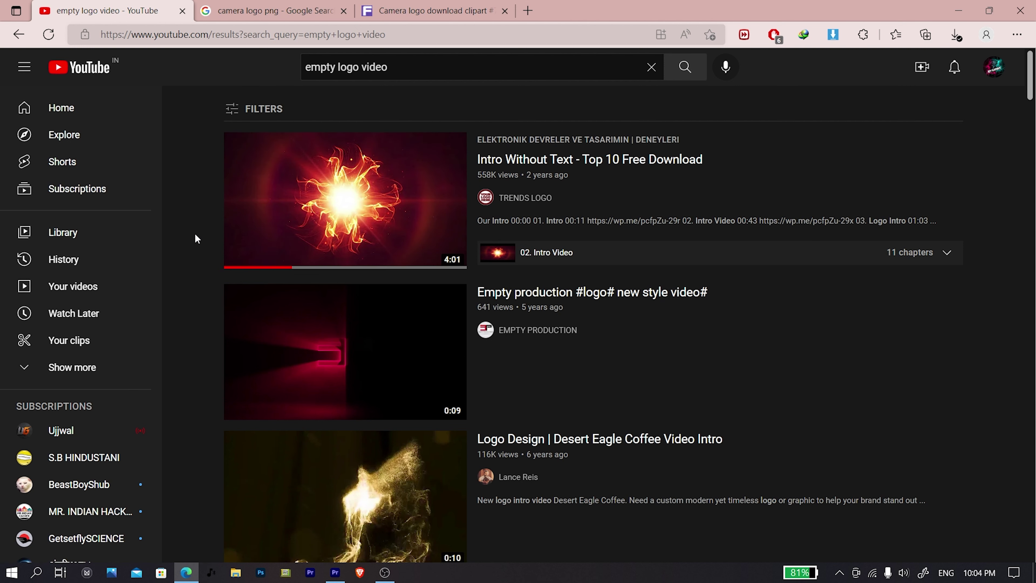
Open the 'Top 10 Intro Background 3D HD' result in a new tab and switch to it
scroll(194, 234, down, 1)
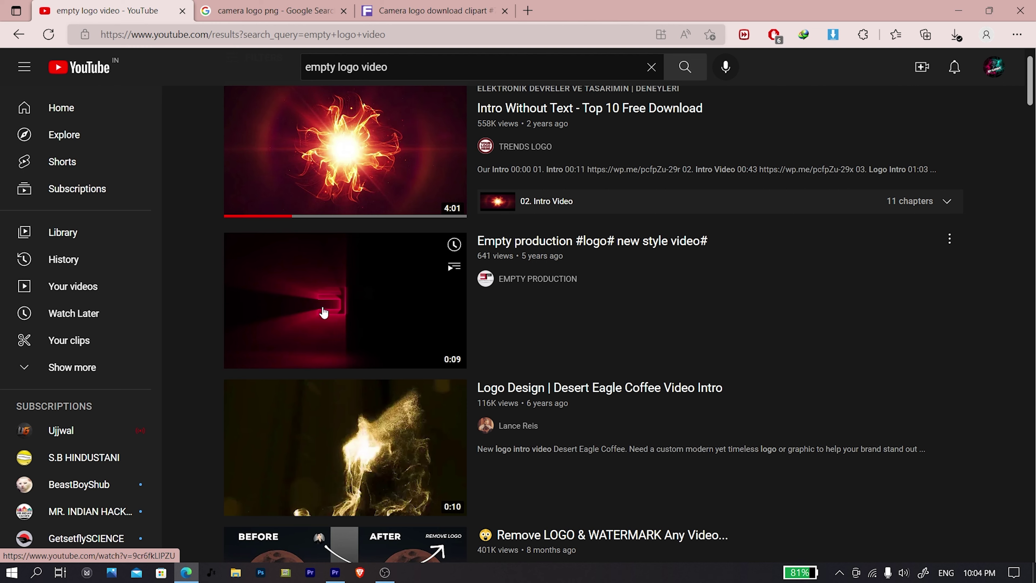
scroll(192, 322, down, 1)
scroll(186, 314, down, 2)
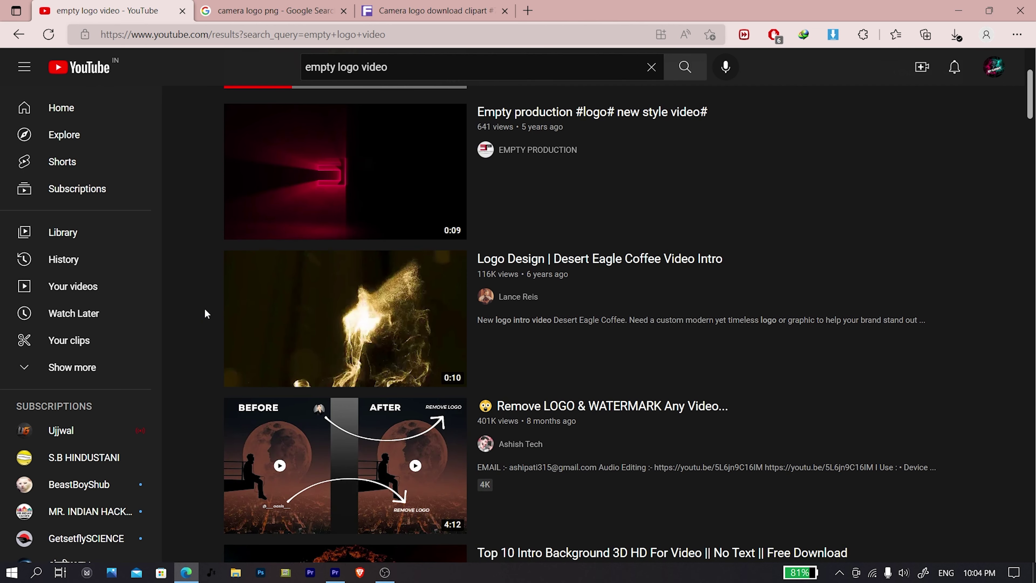
scroll(192, 302, down, 1)
scroll(181, 300, down, 3)
scroll(181, 300, down, 3)
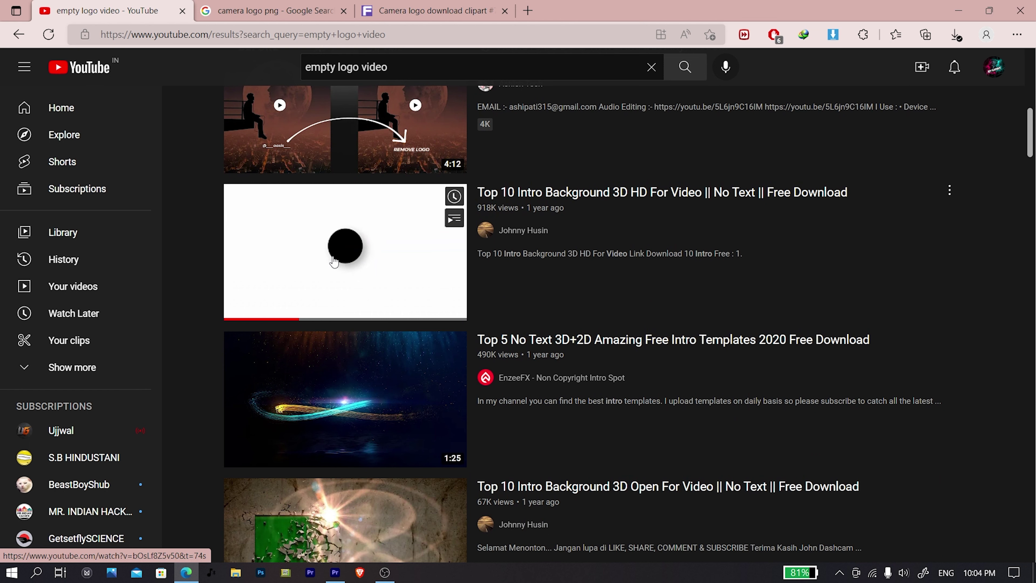
right_click(324, 247)
click(381, 260)
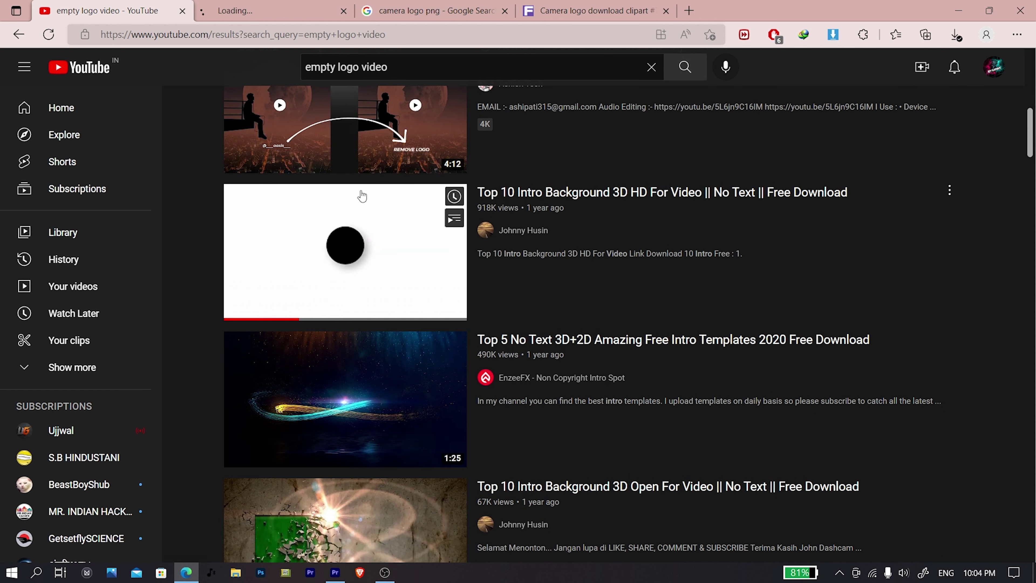
key(ctrl+Tab)
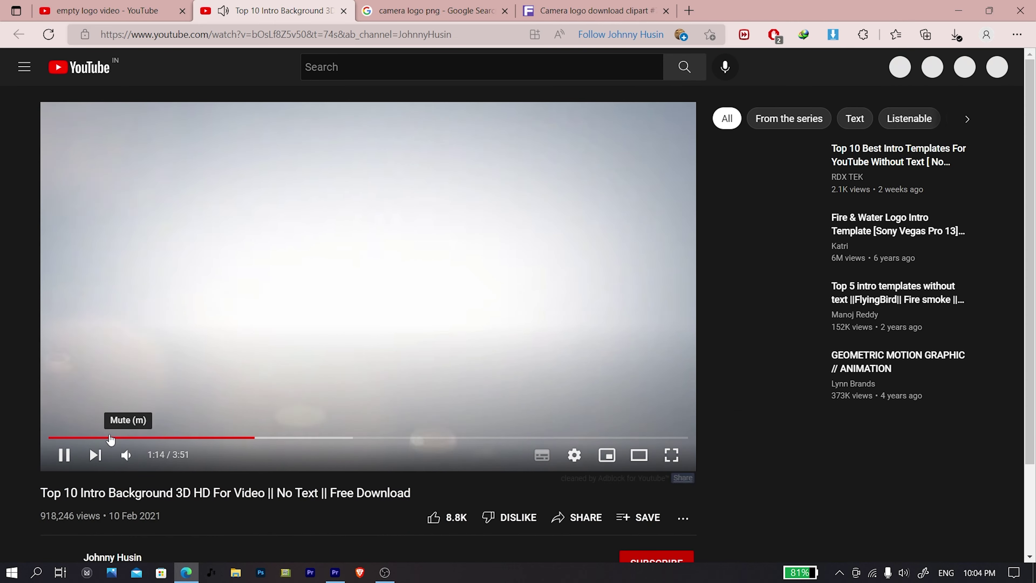
Preview the intro background video at several points and pause it at 0:57
click(110, 436)
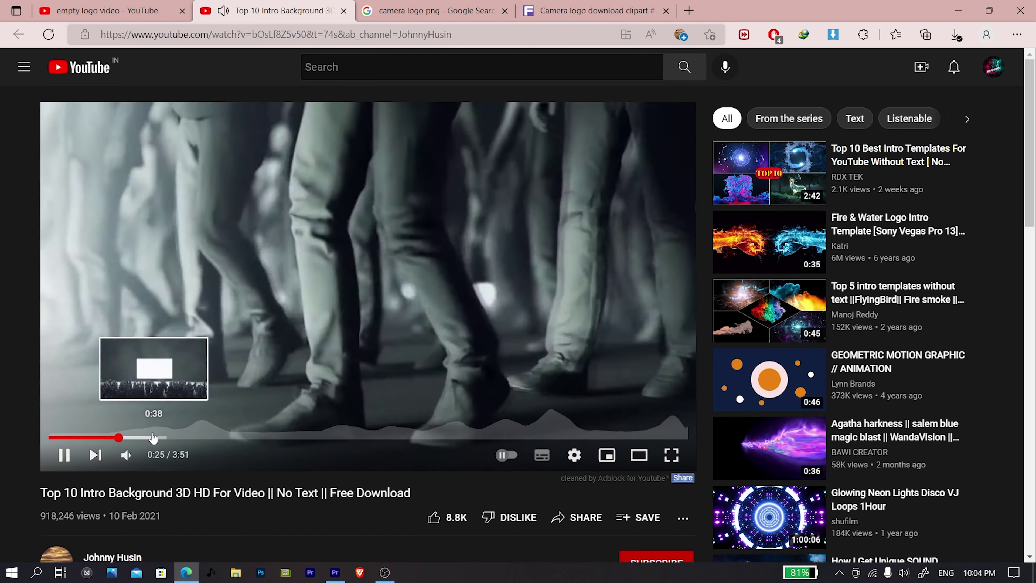
click(156, 437)
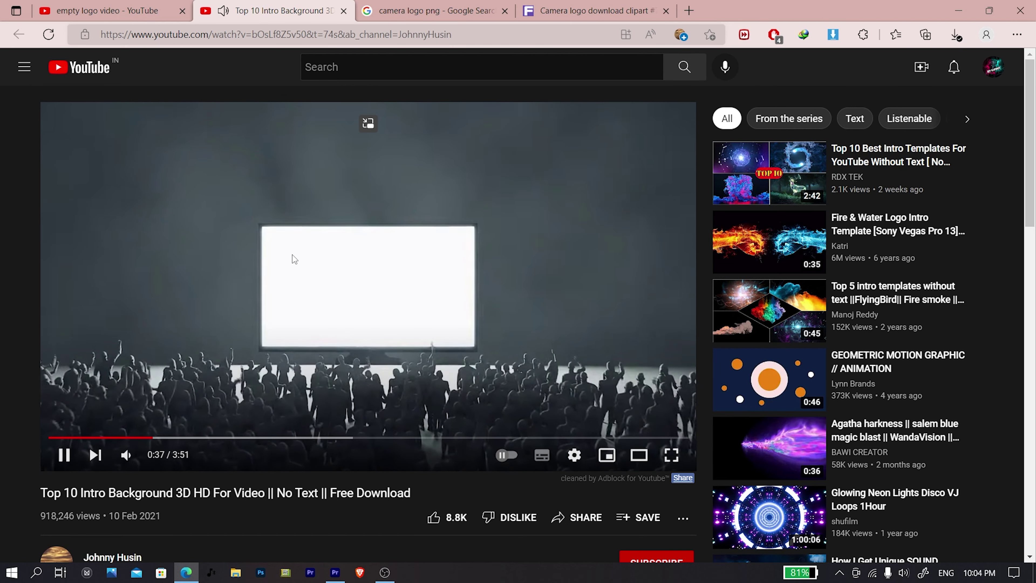
click(182, 436)
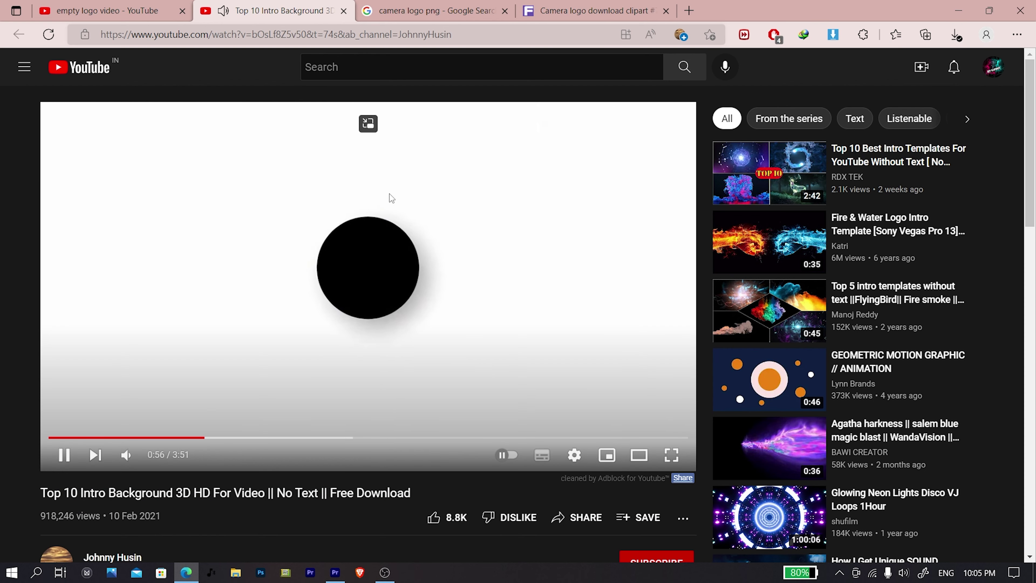
click(344, 293)
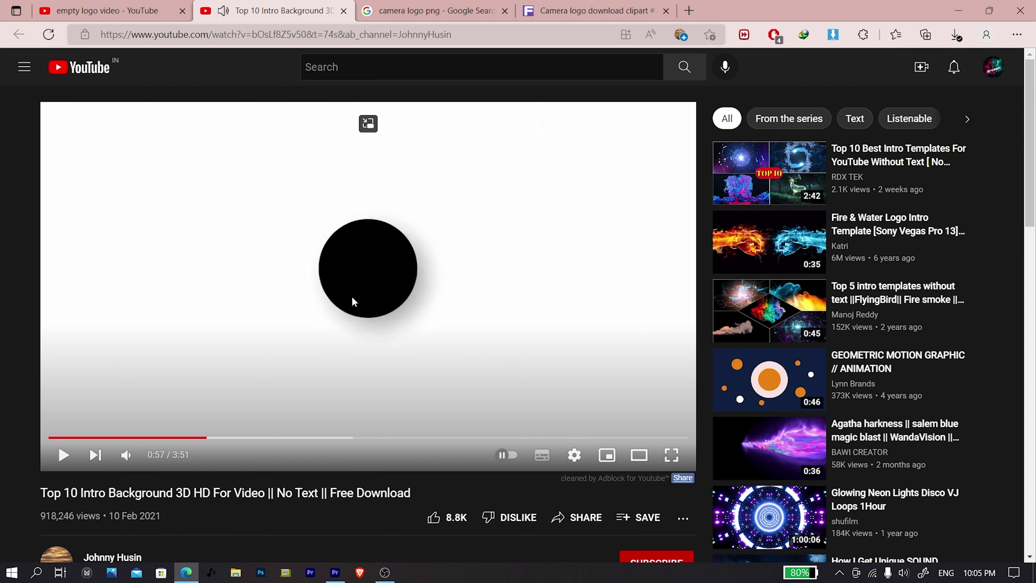
Copy the YouTube video's page URL from the address bar
click(272, 37)
right_click(269, 38)
click(313, 176)
Paste the YouTube link into y2mate.com and download the 720p .mp4 (23.9 MB)
click(543, 10)
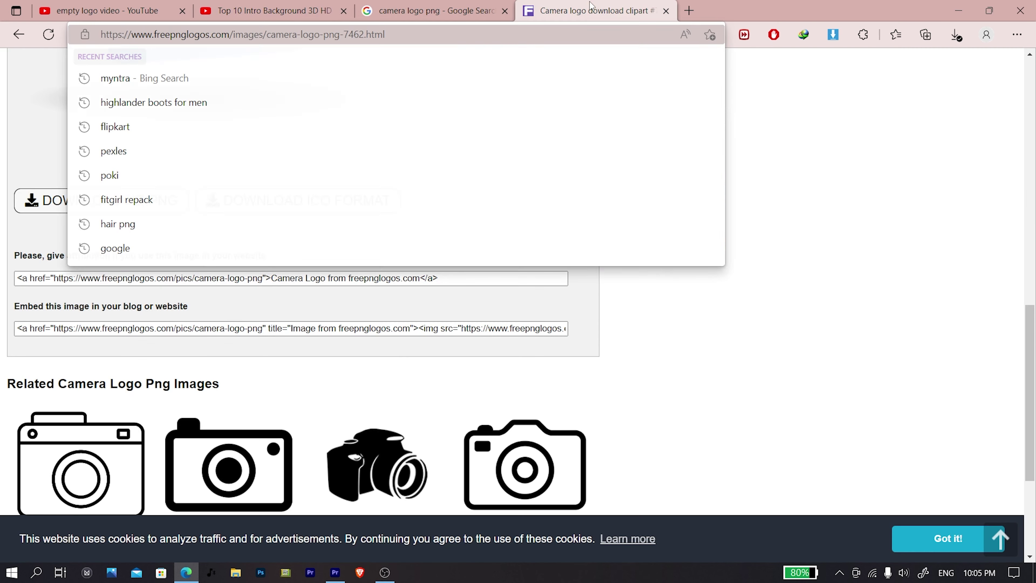
click(511, 37)
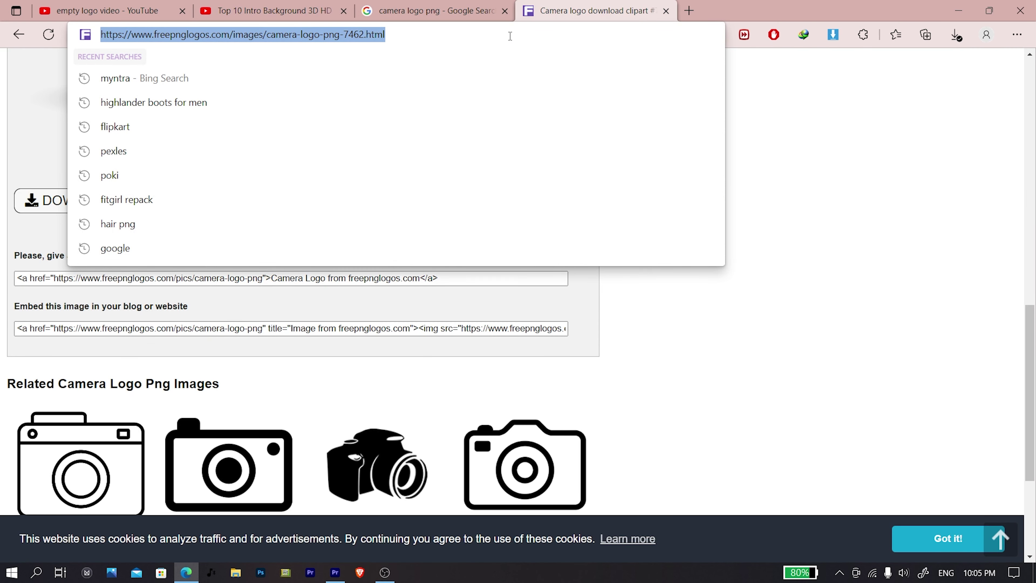
text(y2)
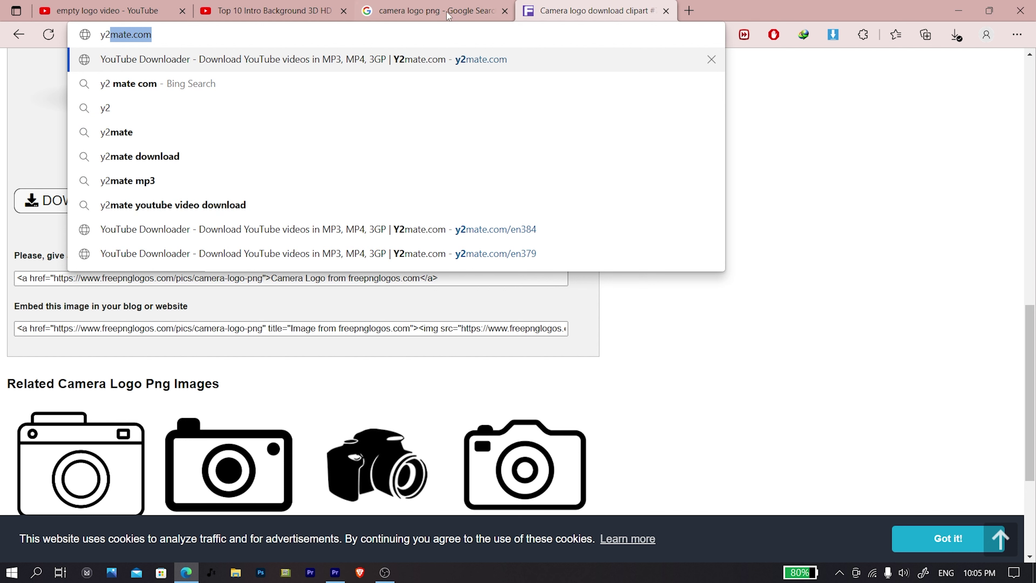
key(Return)
key(ctrl+v)
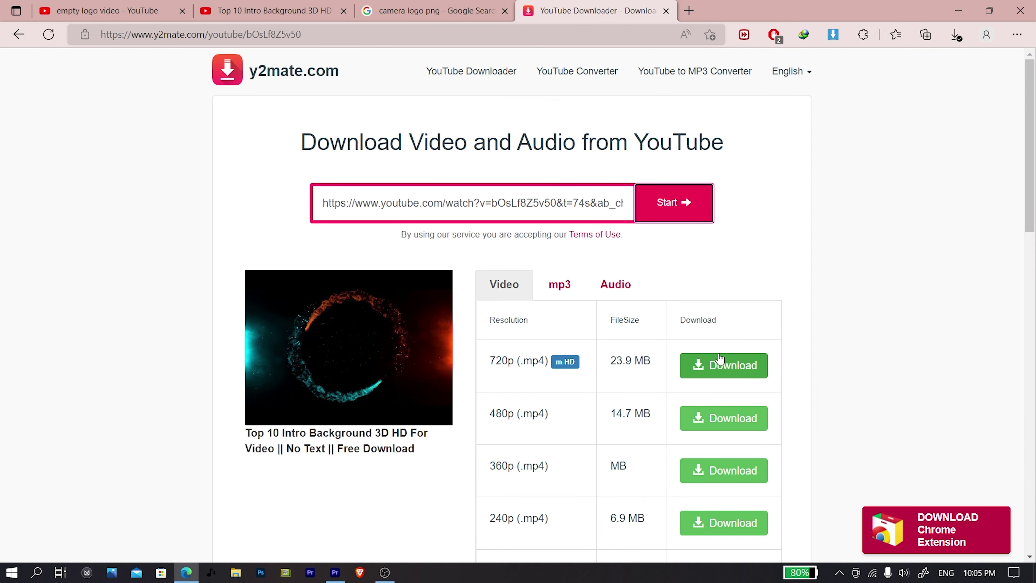
click(719, 359)
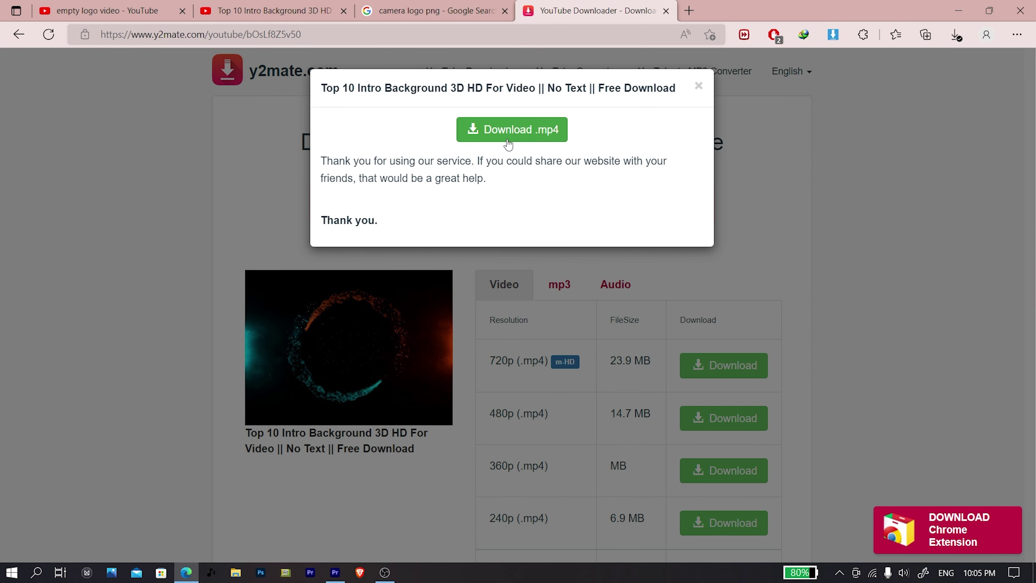
click(506, 138)
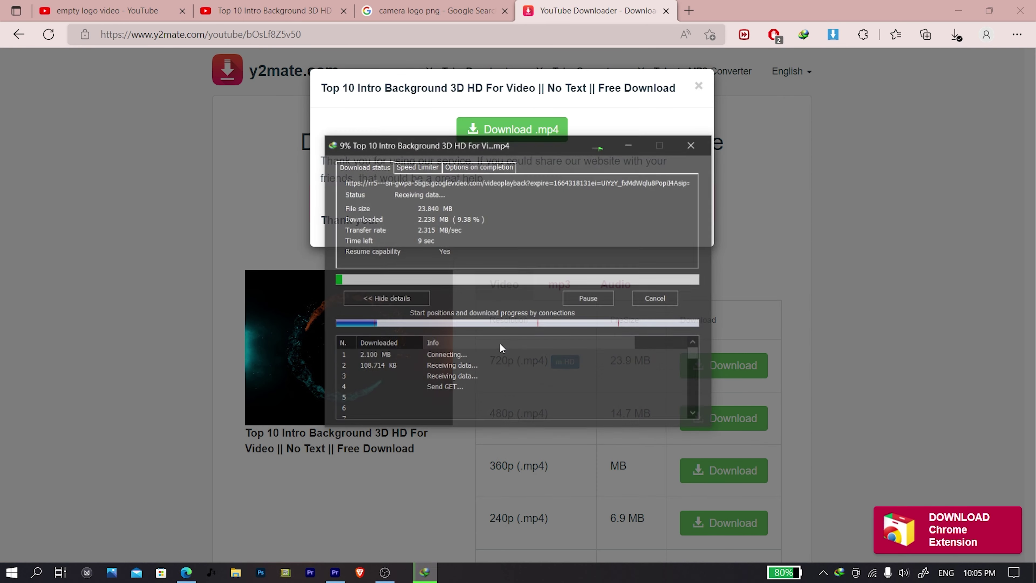
click(539, 328)
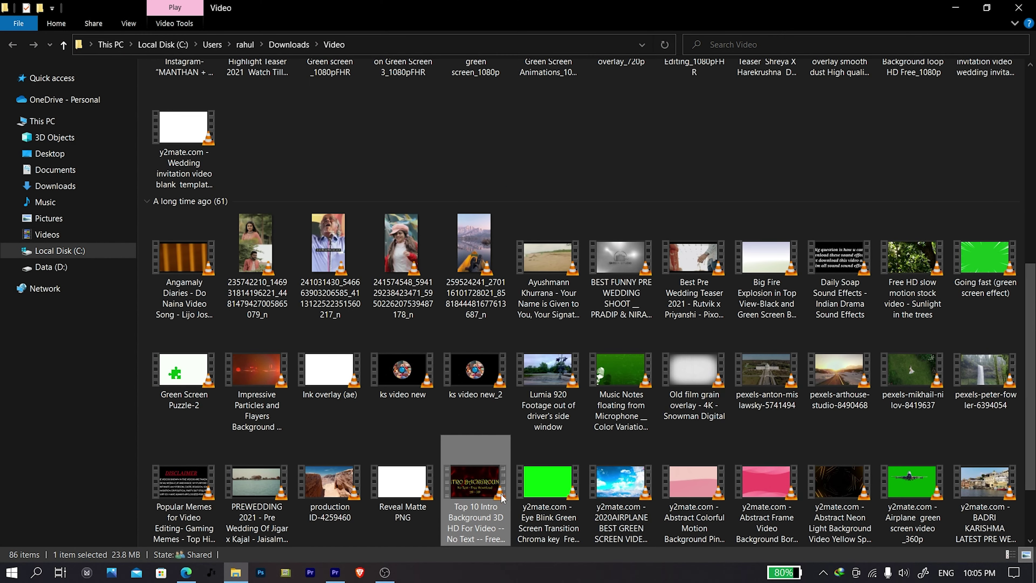
Drop the downloaded intro background mp4 onto V1, keeping the existing sequence settings
drag(480, 488, 333, 577)
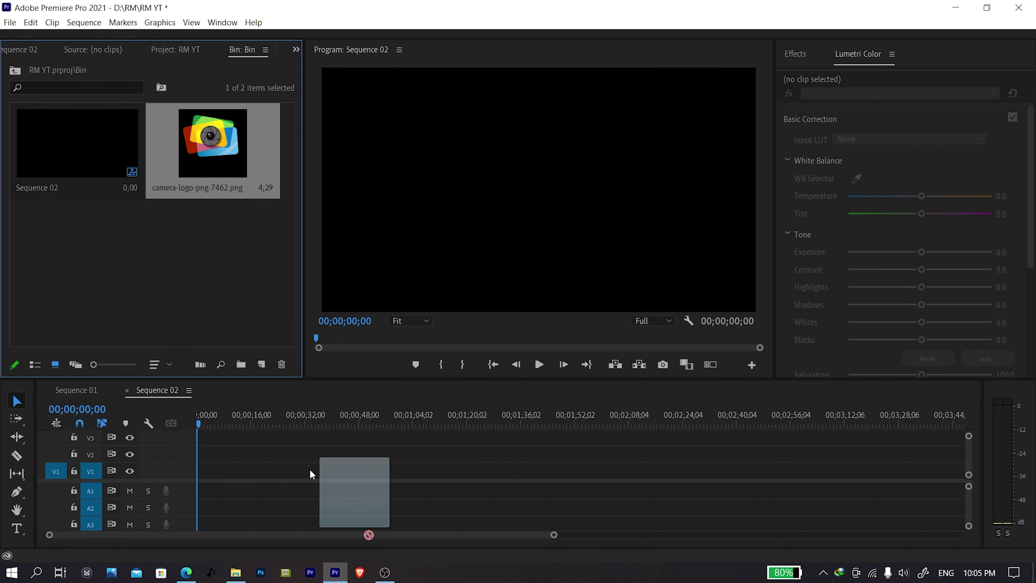
drag(333, 577, 271, 449)
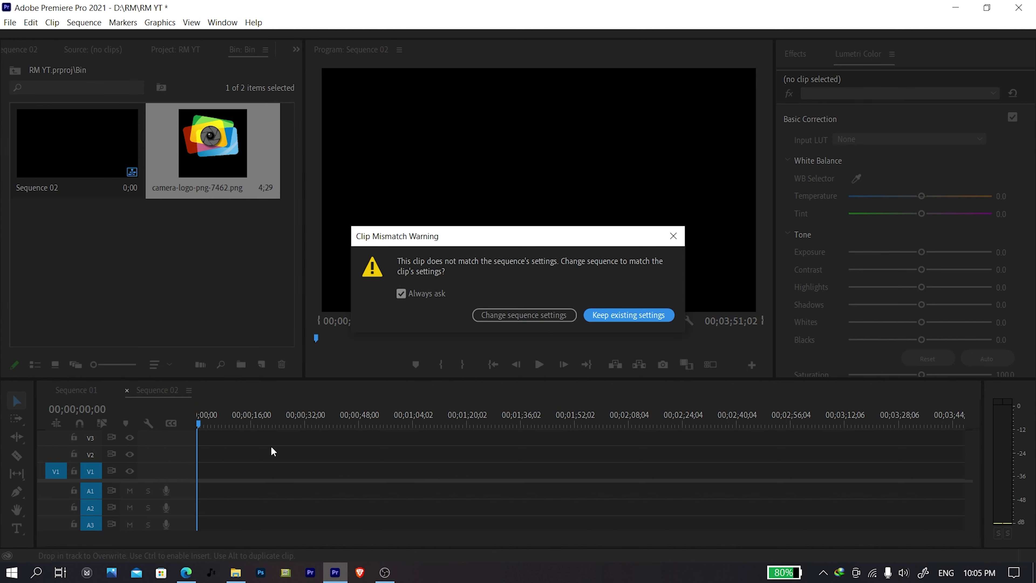
click(617, 315)
Set the background clip to frame size, then zoom out and scrub through it
click(314, 424)
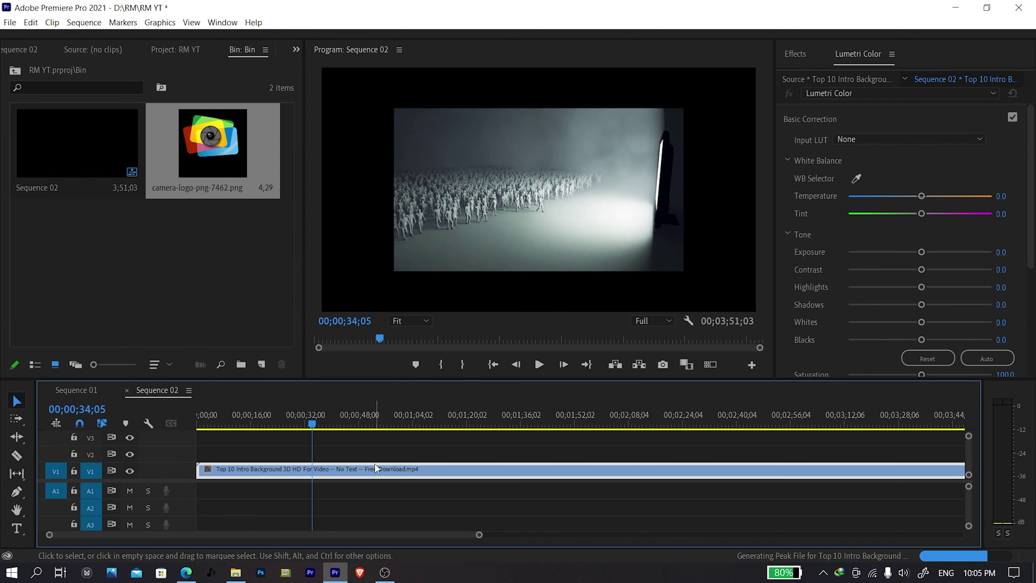
right_click(376, 468)
click(416, 420)
click(358, 461)
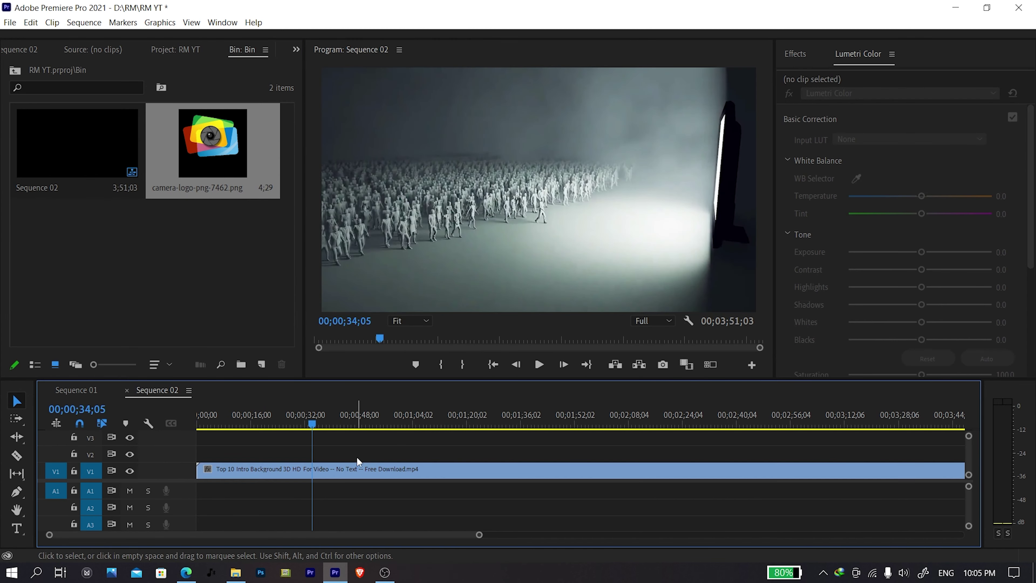
key(minus)
key(minus)
click(287, 425)
drag(292, 427, 374, 403)
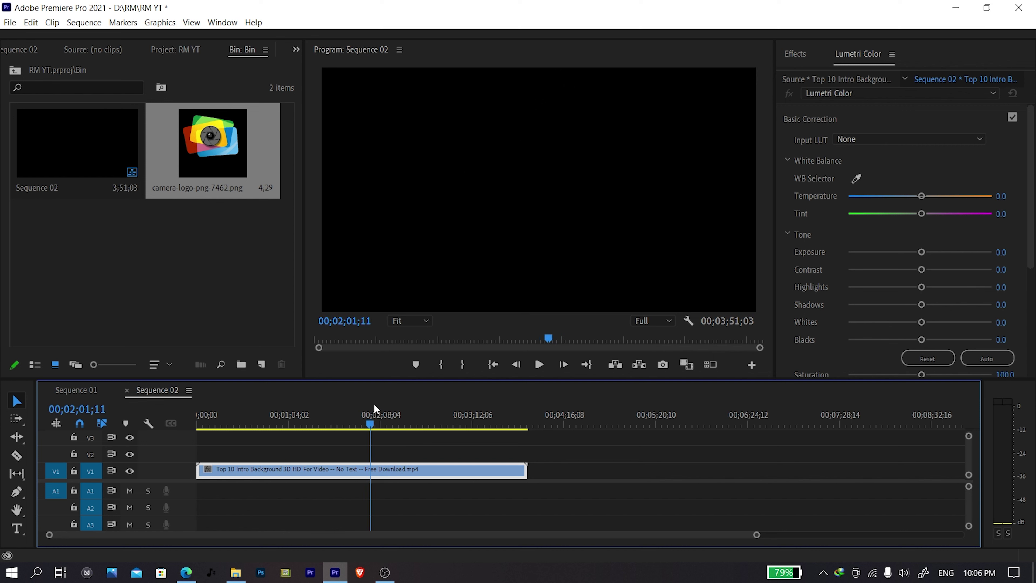
Split and trim the end of the background clip, then play the sequence back
key(ctrl+k)
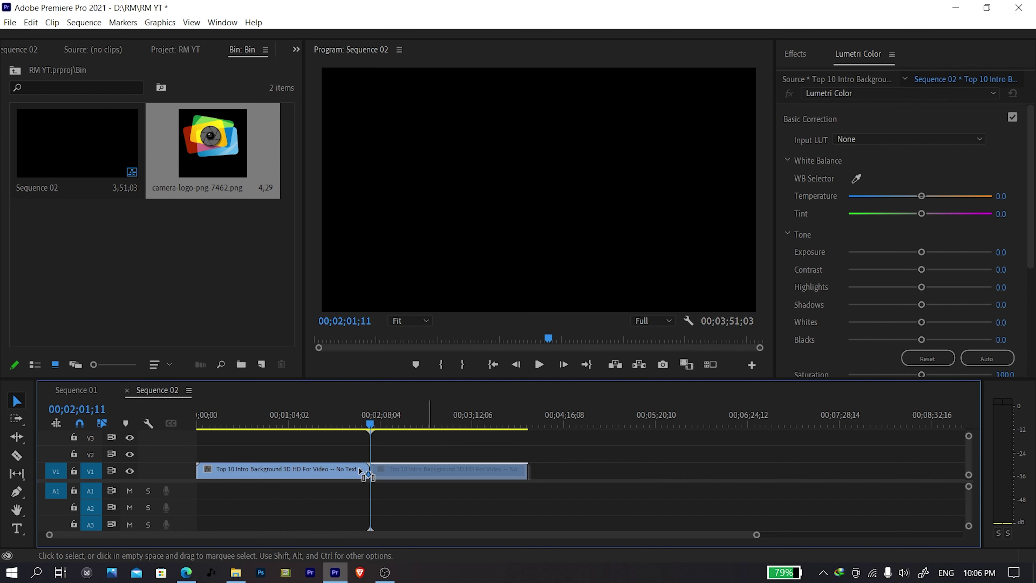
drag(360, 471, 351, 471)
key(Home)
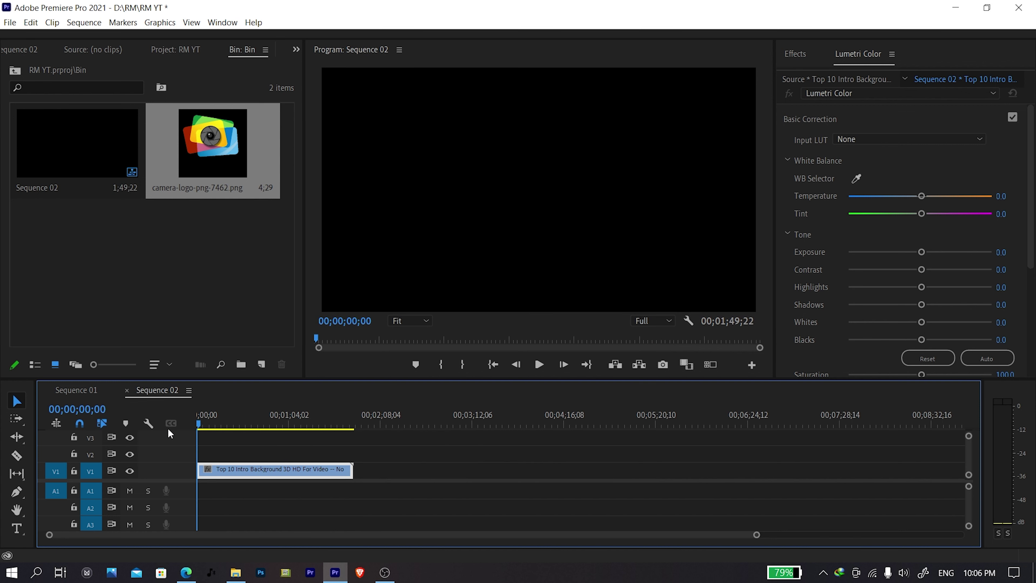
scroll(208, 454, up, 2)
key(space)
scroll(305, 449, up, 2)
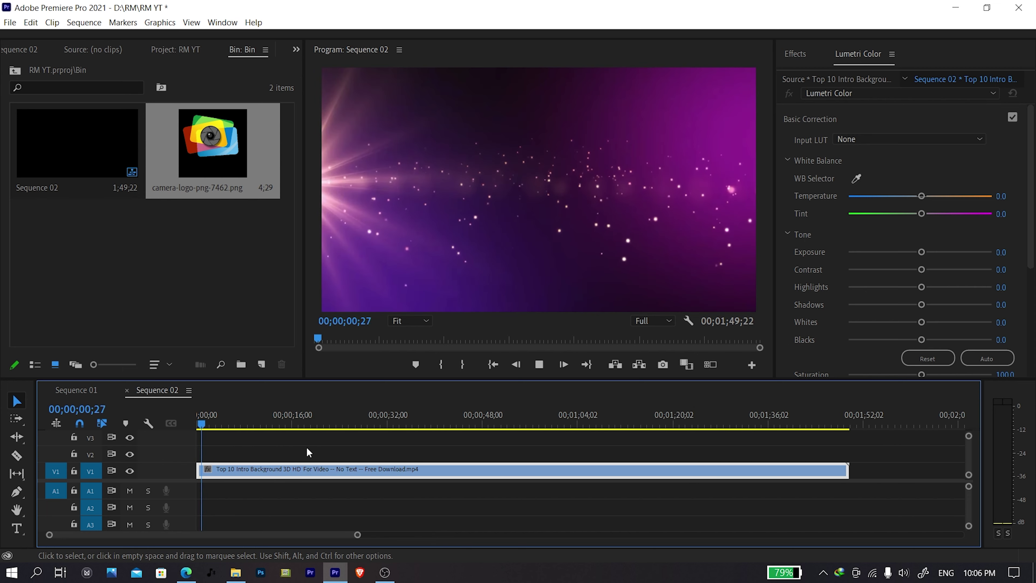
scroll(283, 438, up, 2)
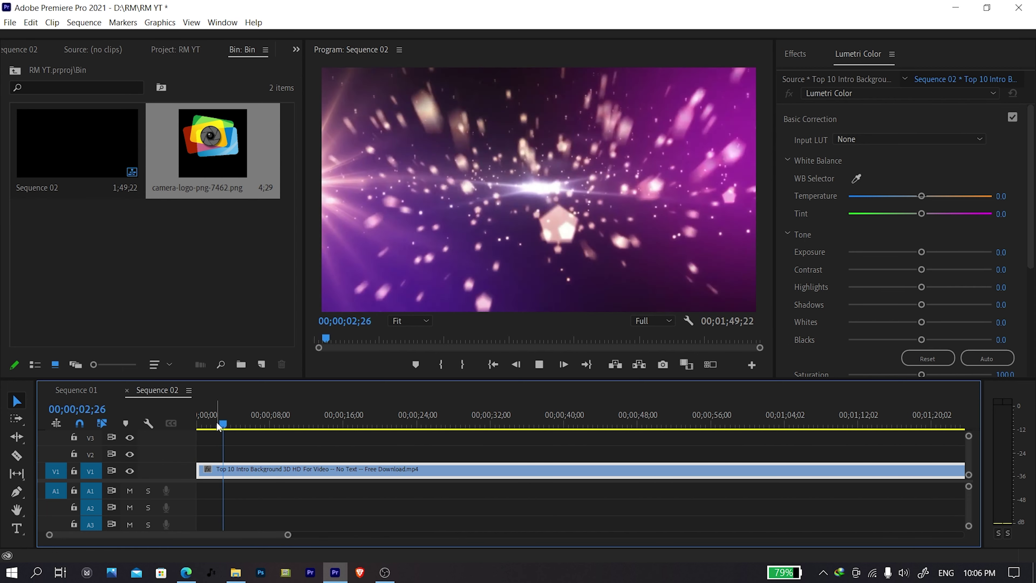
key(space)
Cut the background at 00;00;09;21, delete the remainder, and place the camera logo on V2
drag(232, 421, 283, 410)
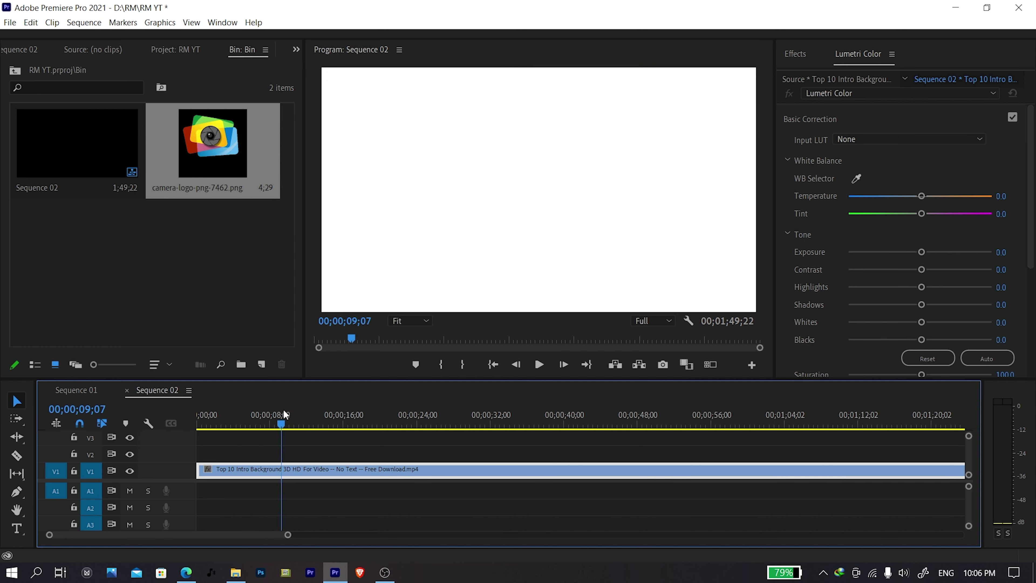
drag(283, 411, 287, 410)
key(ctrl+k)
click(301, 474)
key(Delete)
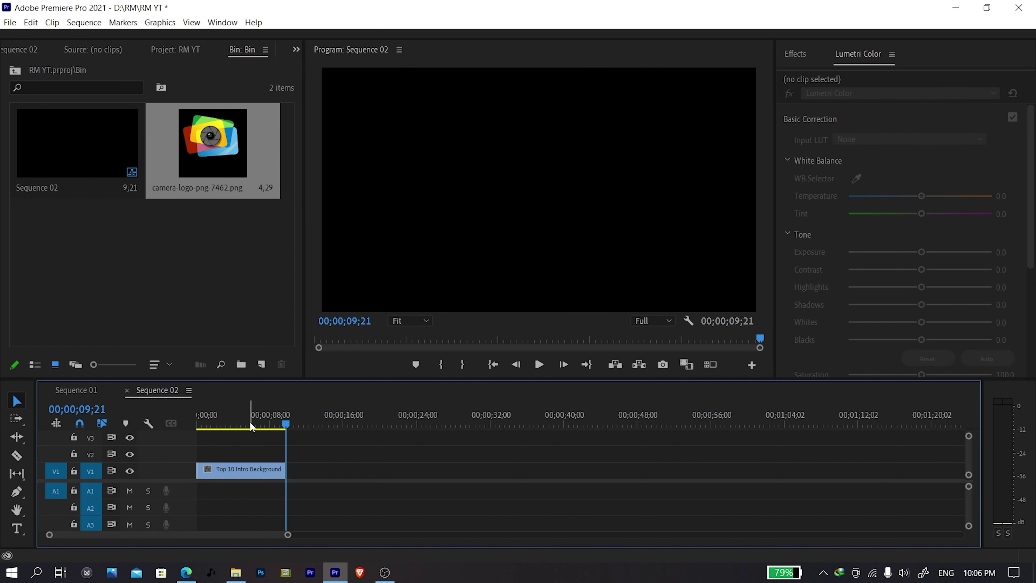
drag(236, 138, 299, 431)
Move the camera-logo-png-7462.png clip on V2 to start at 00;00;02;09
key(=)
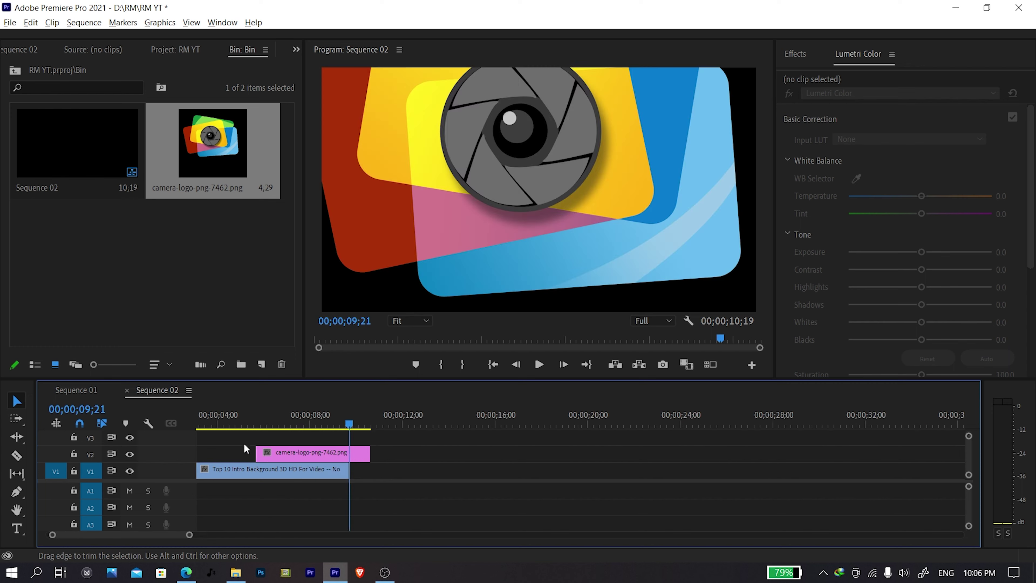
click(362, 454)
click(358, 425)
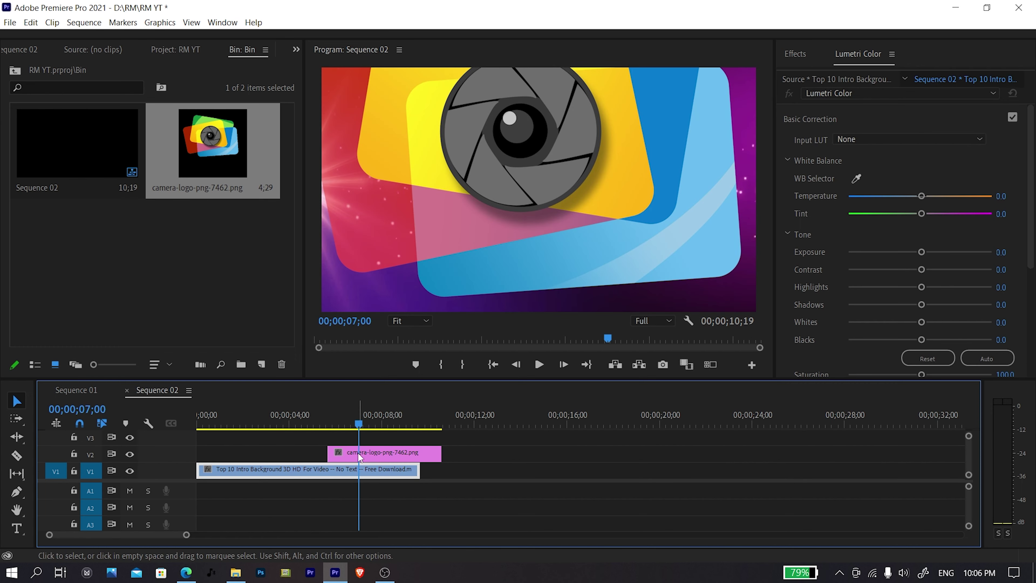
drag(298, 413, 246, 431)
key(ctrl+z)
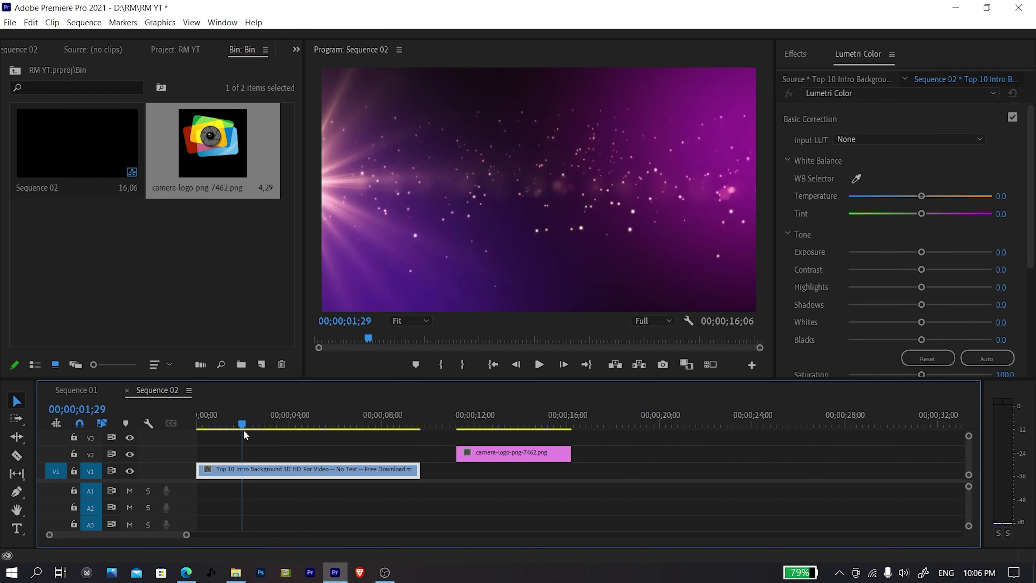
drag(246, 431, 252, 429)
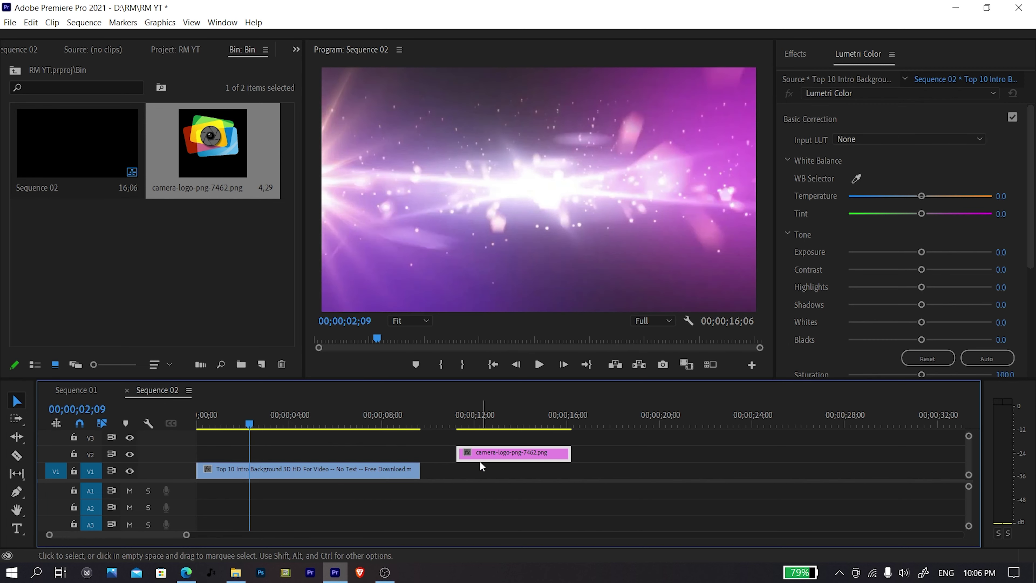
drag(483, 452, 276, 450)
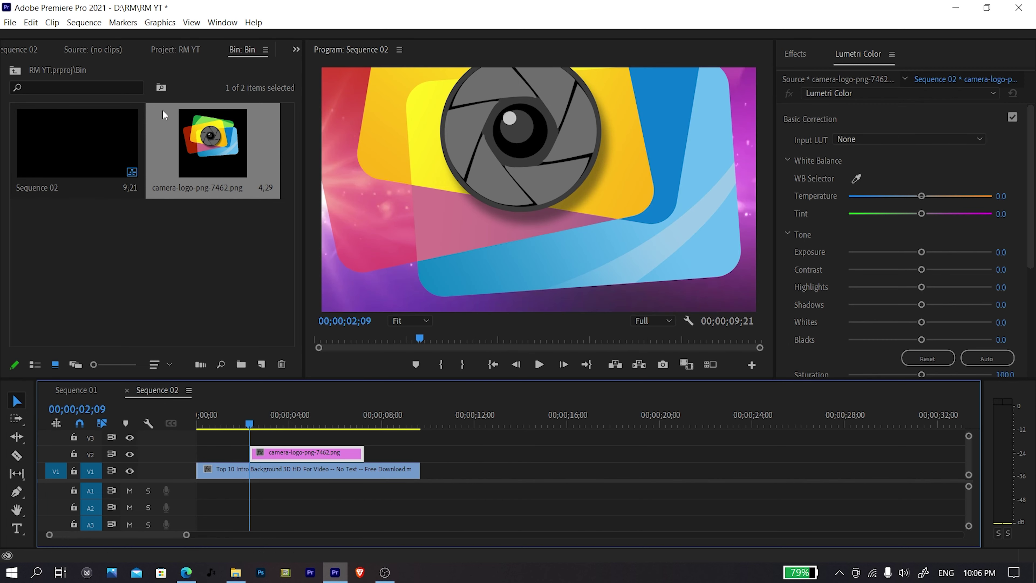
click(295, 50)
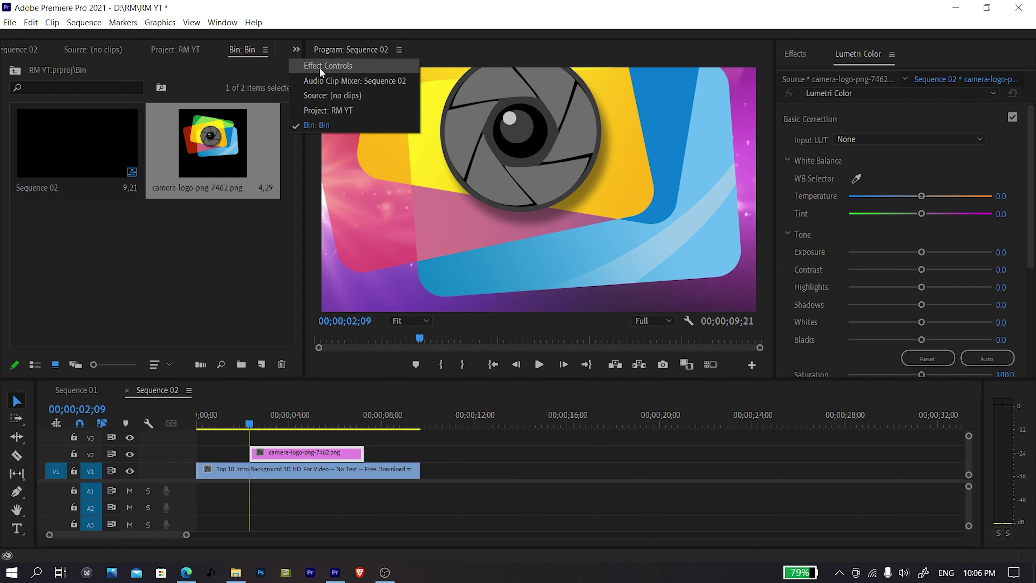
Keyframe the logo's Scale from 0 at its start to 17 at 3;07
click(319, 68)
drag(96, 134, 55, 134)
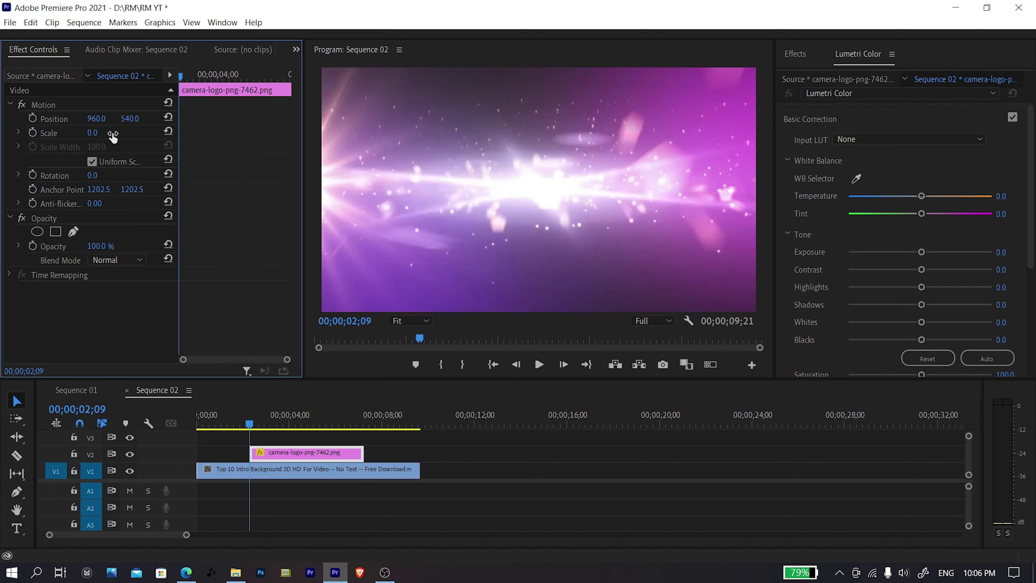
click(32, 132)
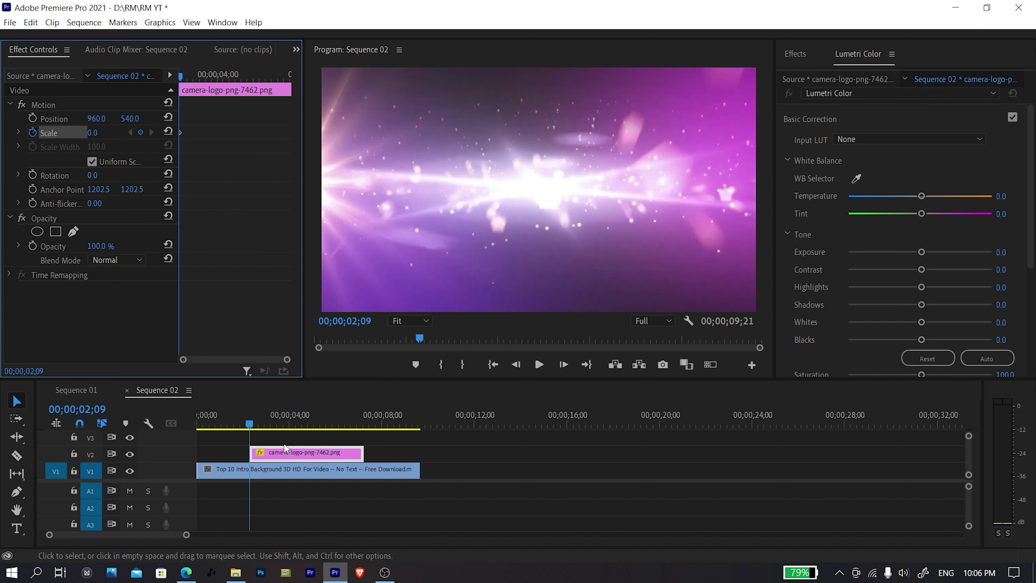
drag(250, 427, 267, 423)
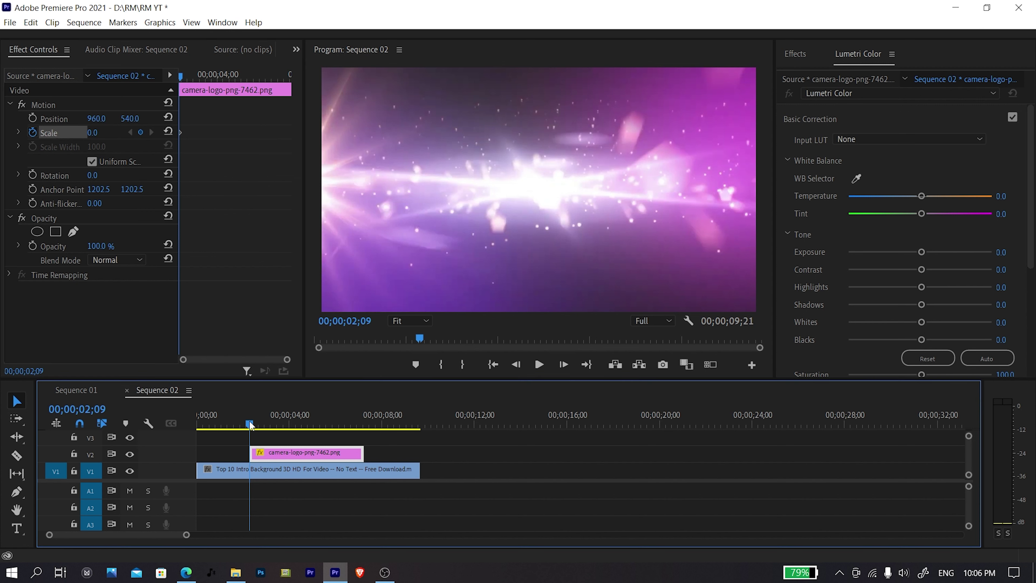
drag(266, 418, 270, 420)
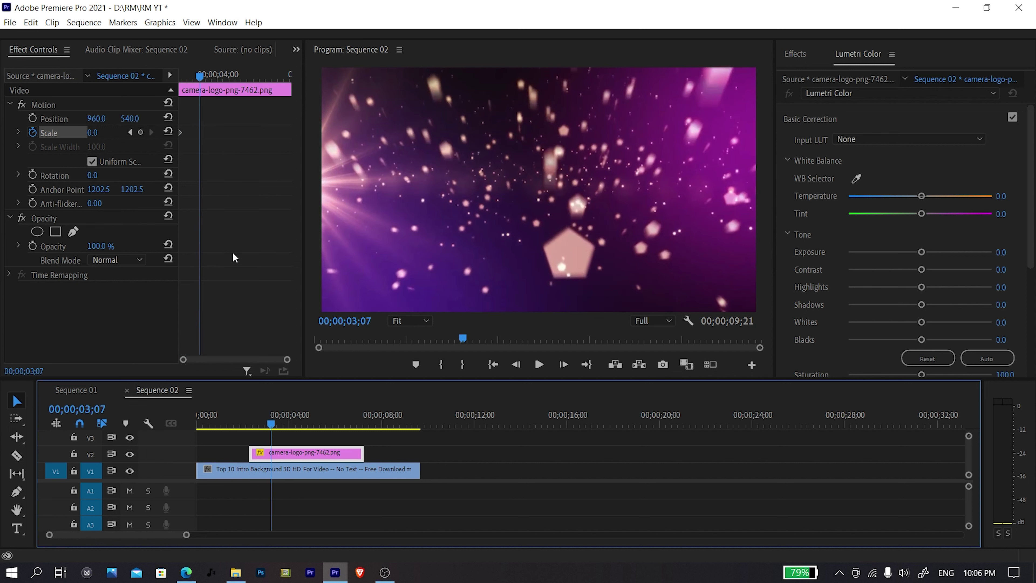
drag(93, 132, 102, 133)
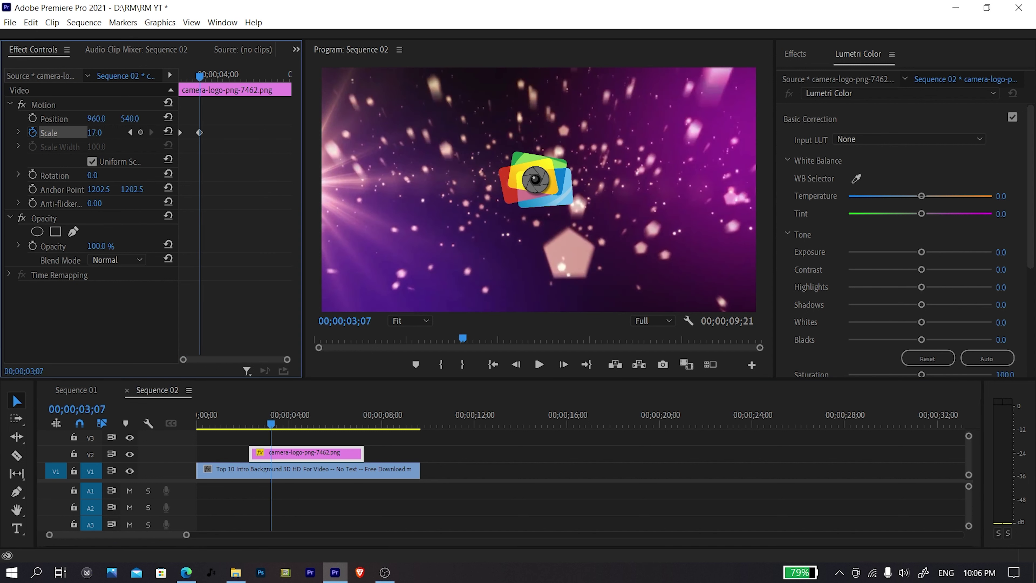
Add Cross Dissolve transitions to both ends of the camera logo clip
click(251, 465)
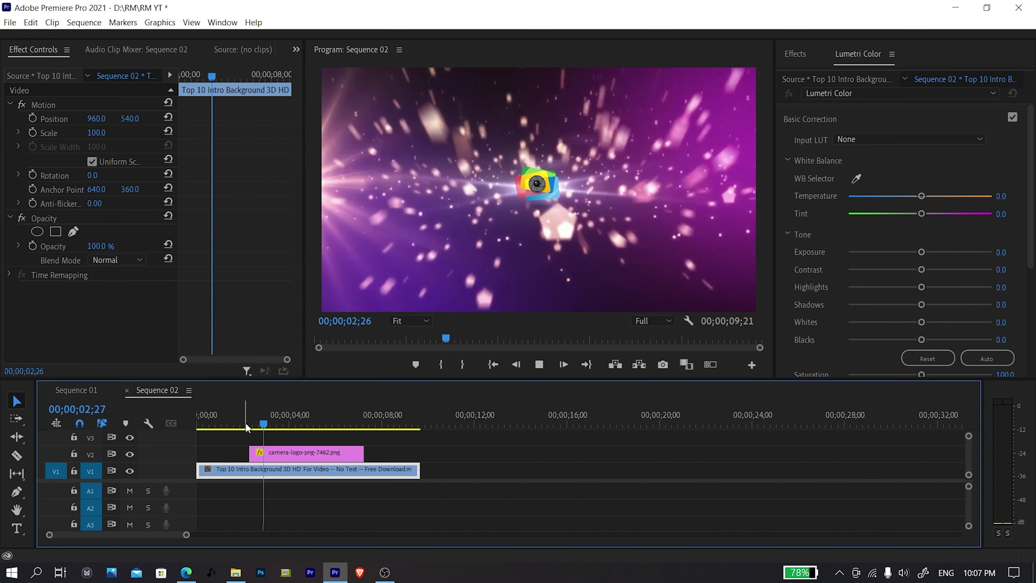
scroll(263, 460, up, 2)
drag(276, 423, 255, 423)
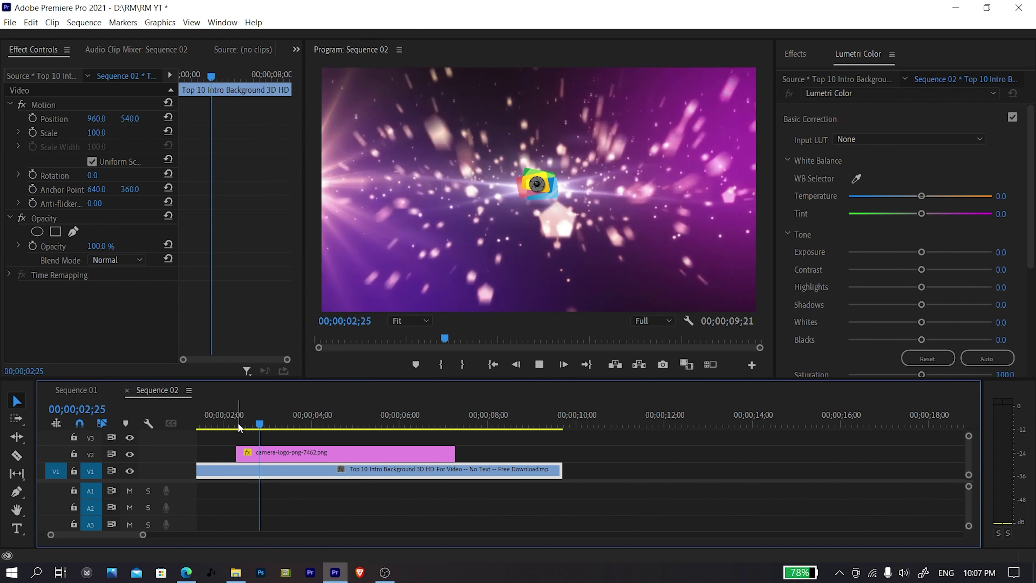
scroll(247, 466, up, 1)
click(251, 456)
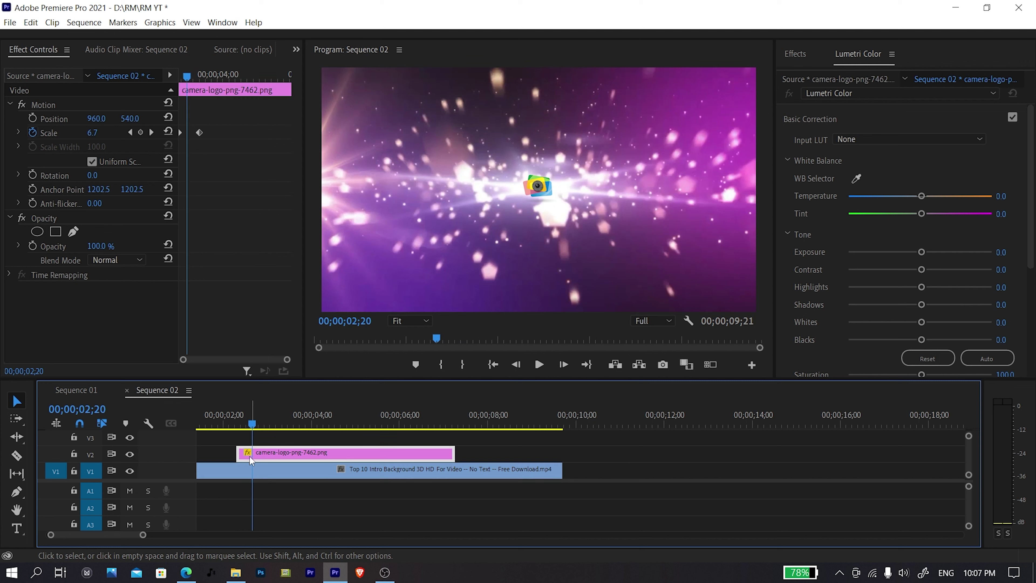
scroll(245, 464, up, 3)
key(shift+d)
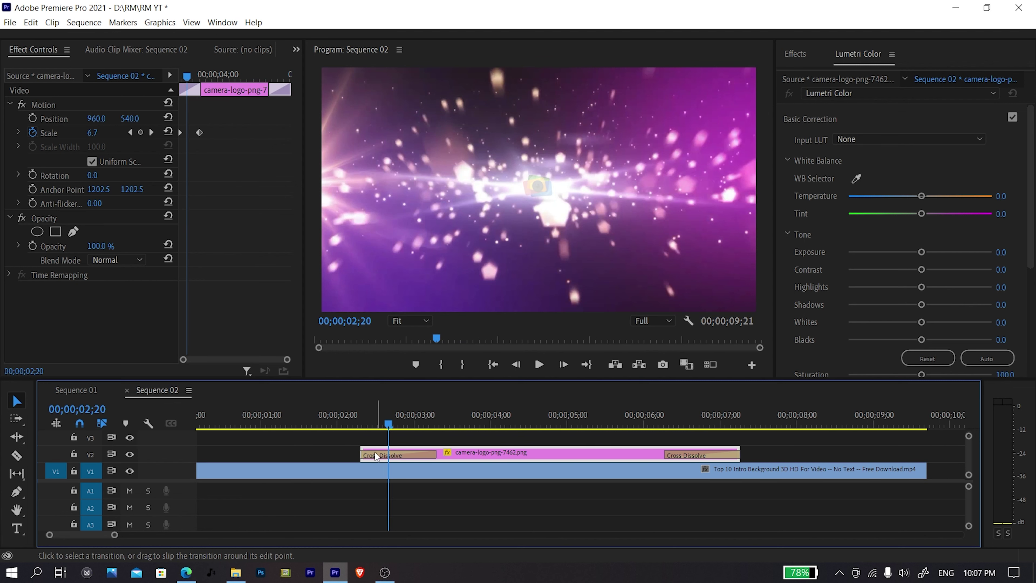
Shorten the logo's opening Cross Dissolve and reselect the logo clip at 2;21
drag(435, 457, 383, 457)
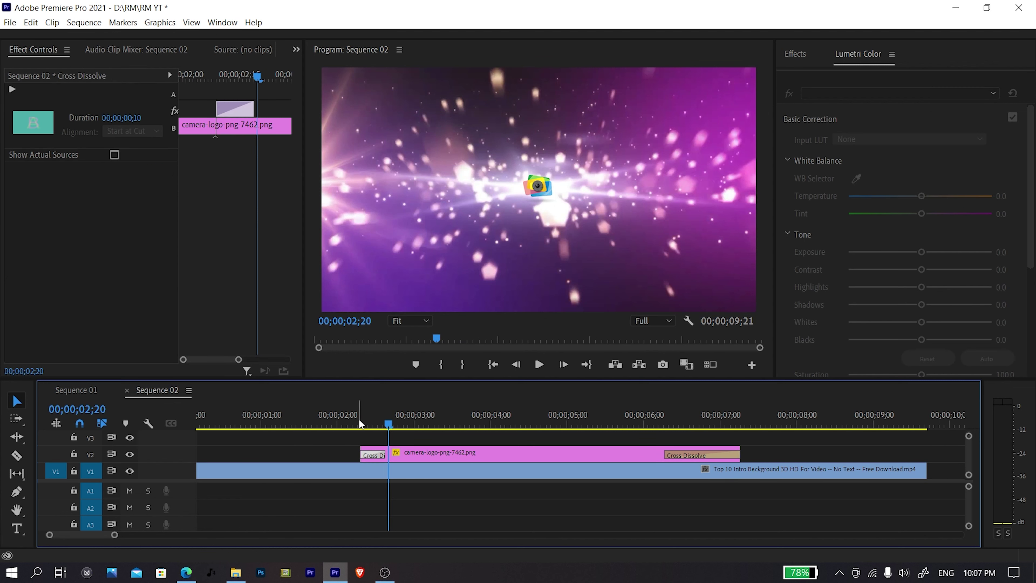
click(363, 470)
mouse_move(366, 416)
mouse_down()
mouse_move(393, 421)
mouse_move(375, 438)
mouse_up()
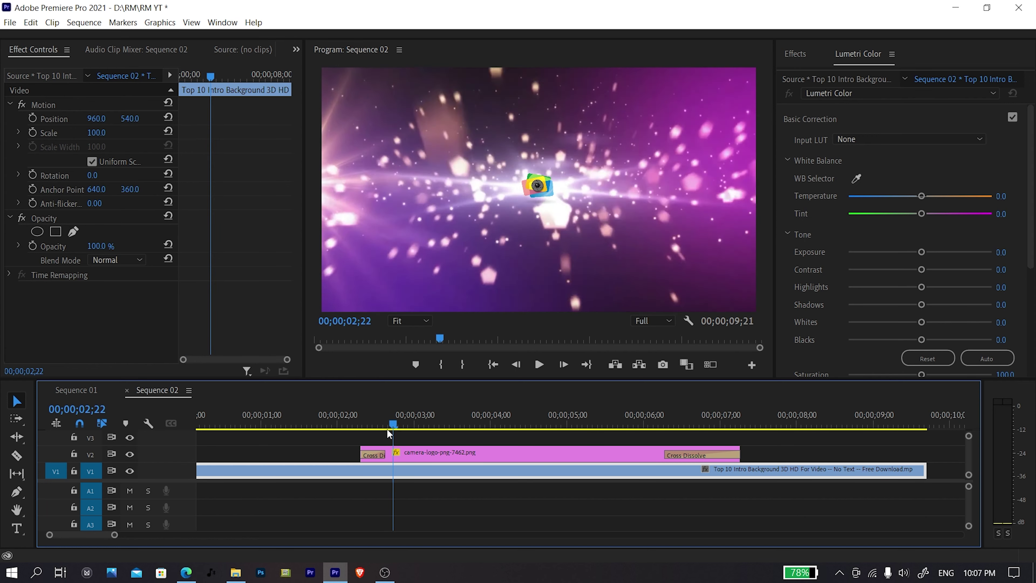
click(408, 453)
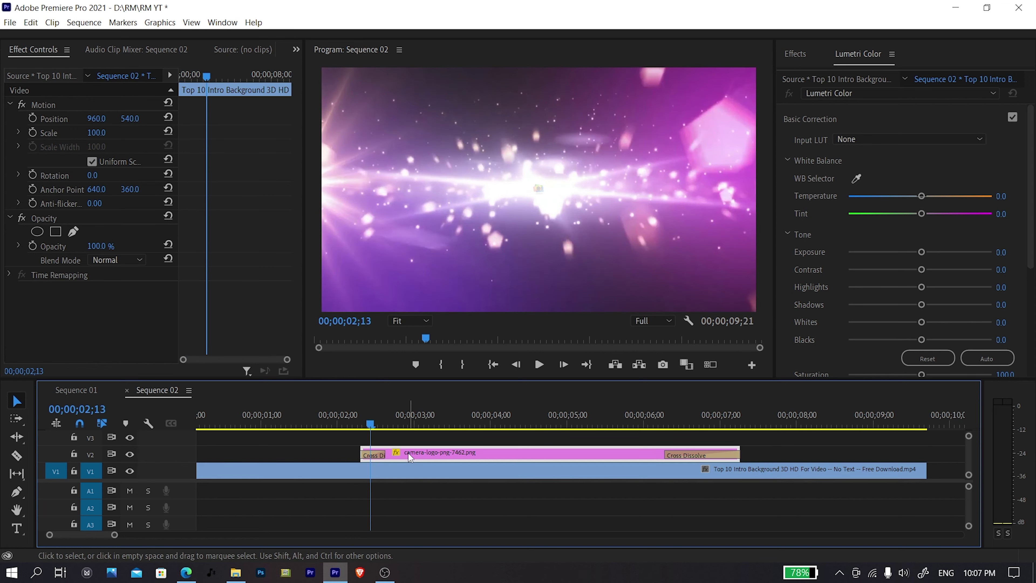
Curve the Scale keyframe's velocity graph so the logo eases into its growth
click(19, 133)
drag(286, 360, 243, 359)
drag(216, 197, 251, 168)
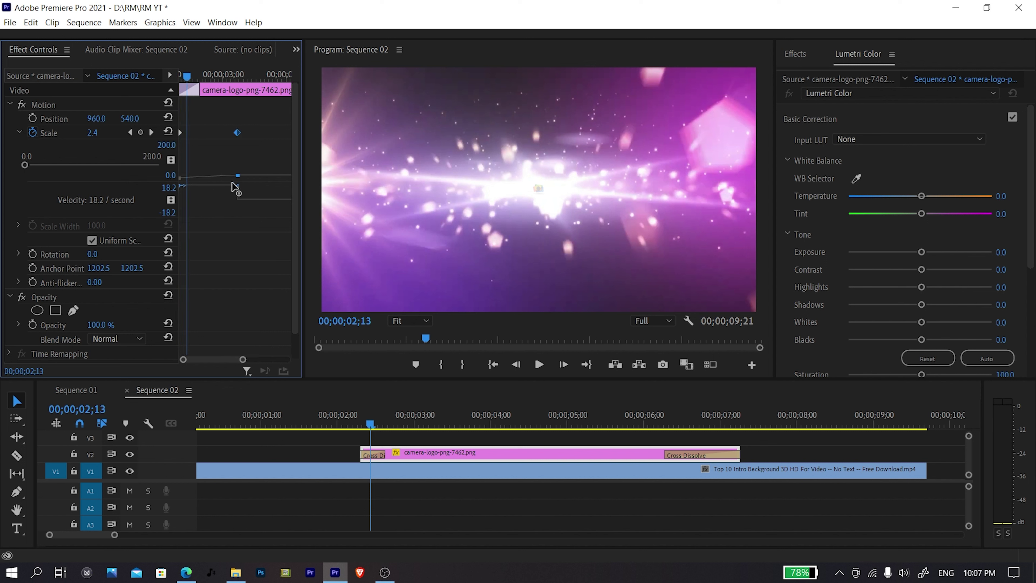
drag(232, 186, 208, 200)
drag(199, 200, 203, 201)
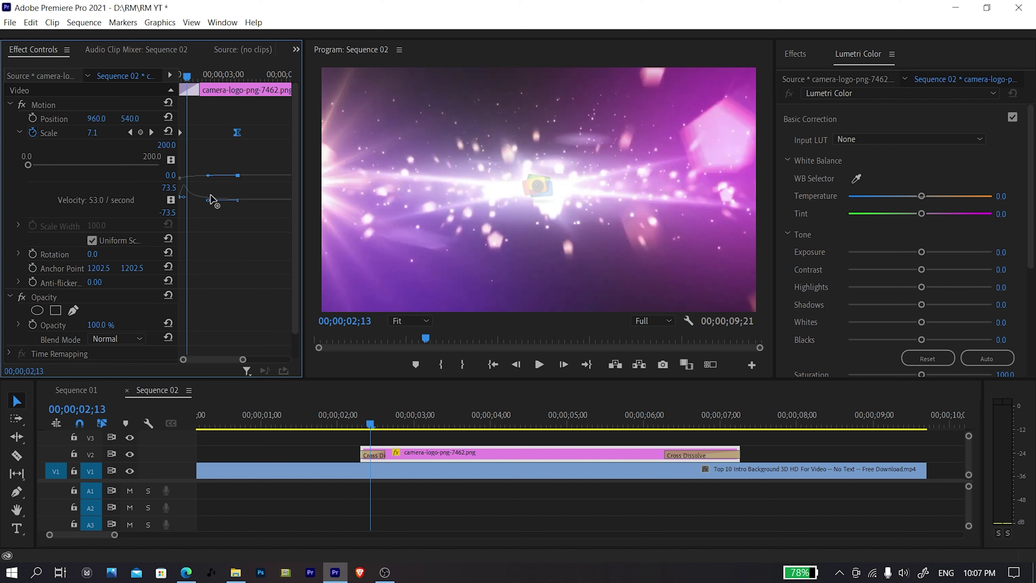
Play back the logo animation from before its start and deselect all clips
click(349, 416)
key(space)
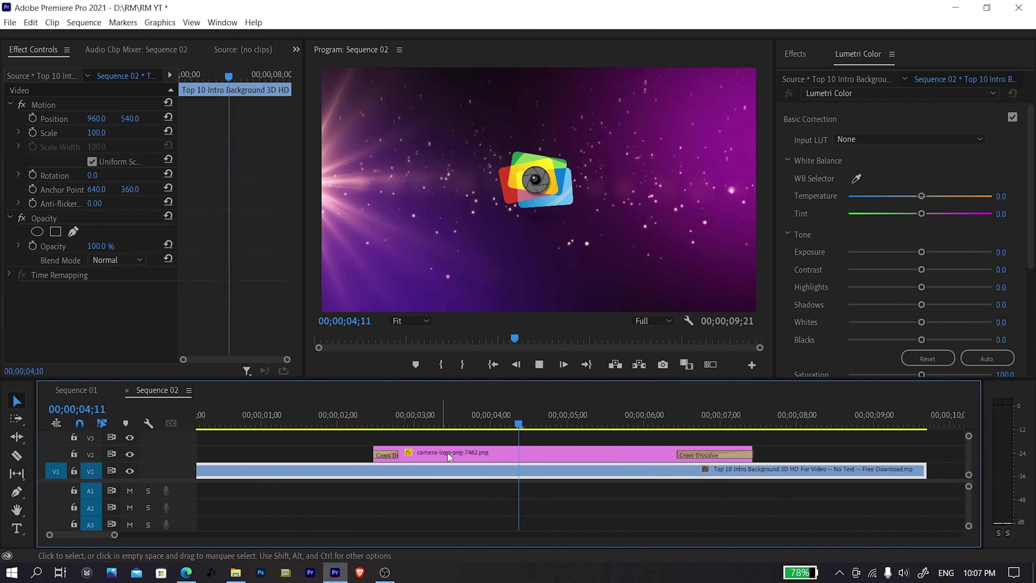
scroll(443, 452, down, 3)
scroll(445, 453, down, 2)
click(423, 439)
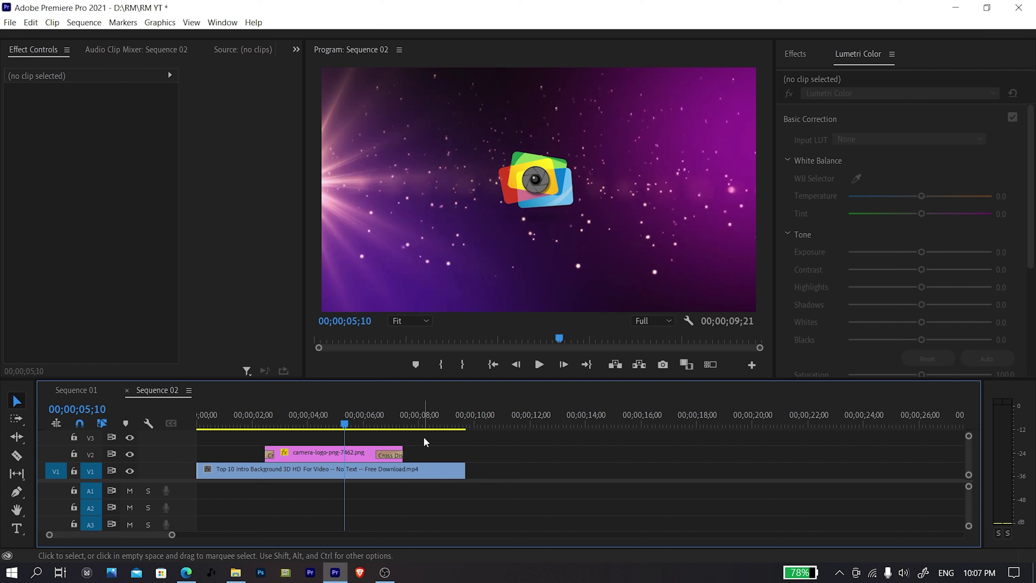
Add a New Text Layer title on V3, shift it earlier, and position it below the logo
key(ctrl+t)
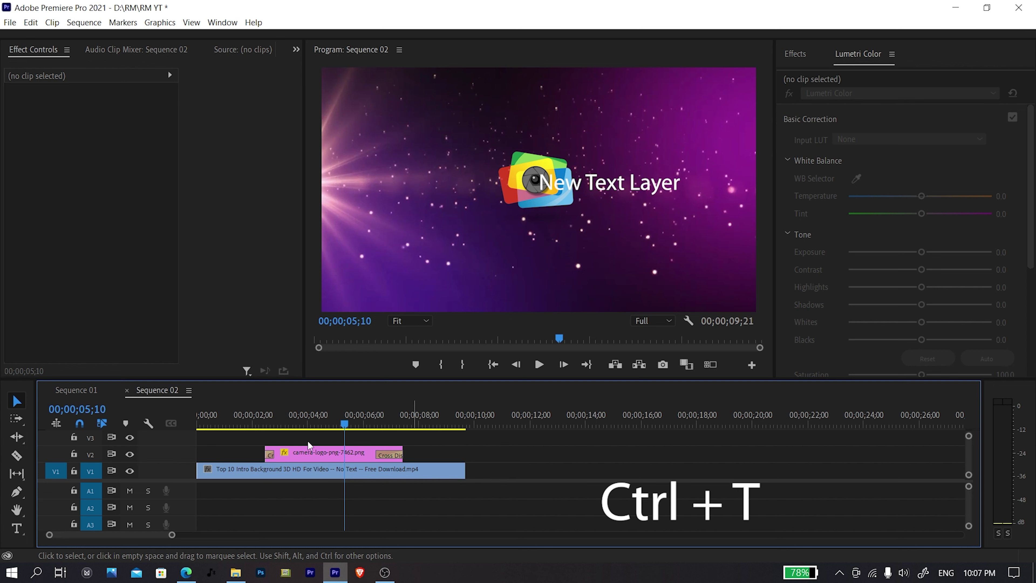
drag(363, 438, 290, 427)
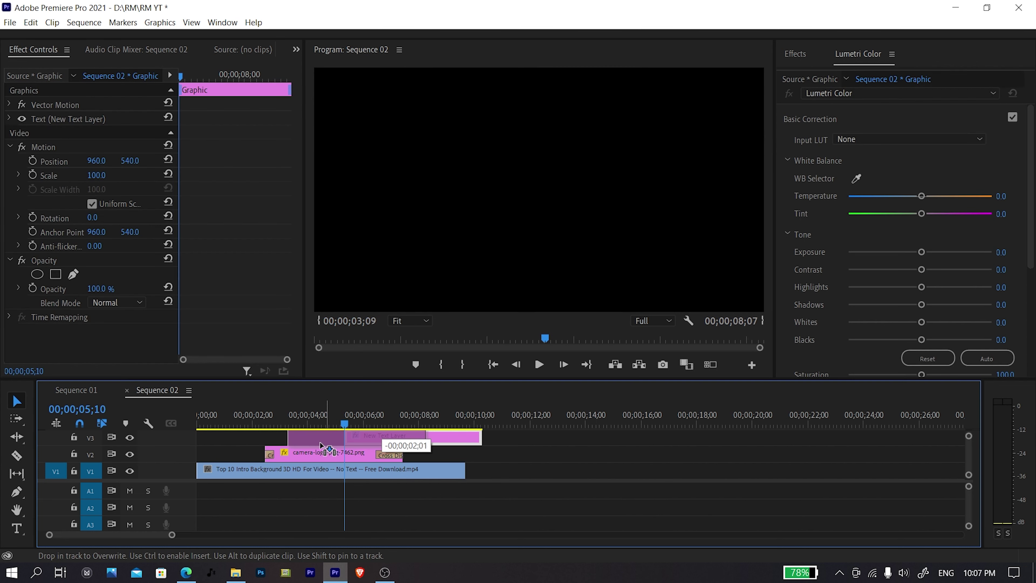
click(291, 424)
key(=)
key(=)
key(=)
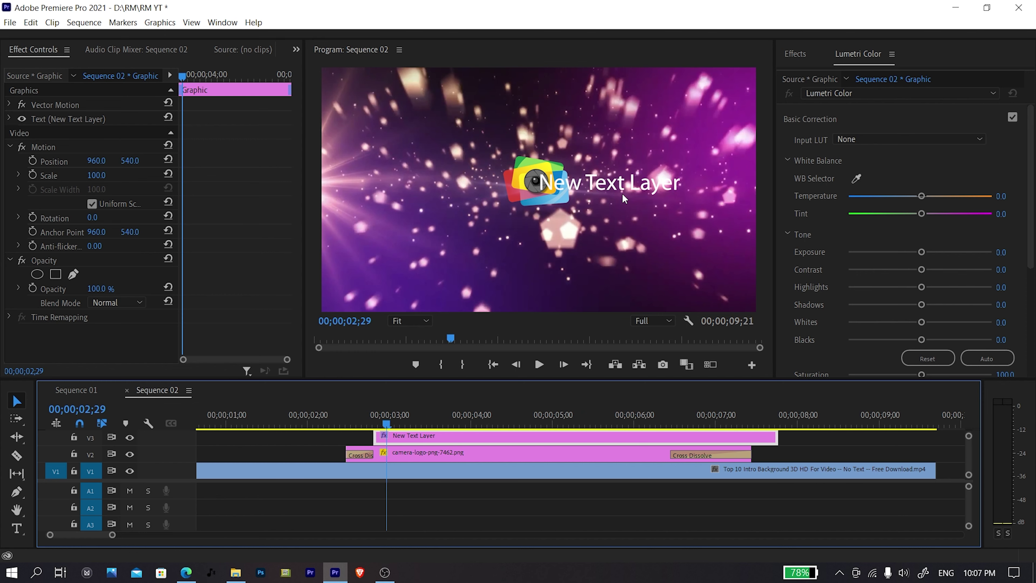
drag(602, 183, 543, 230)
double_click(543, 231)
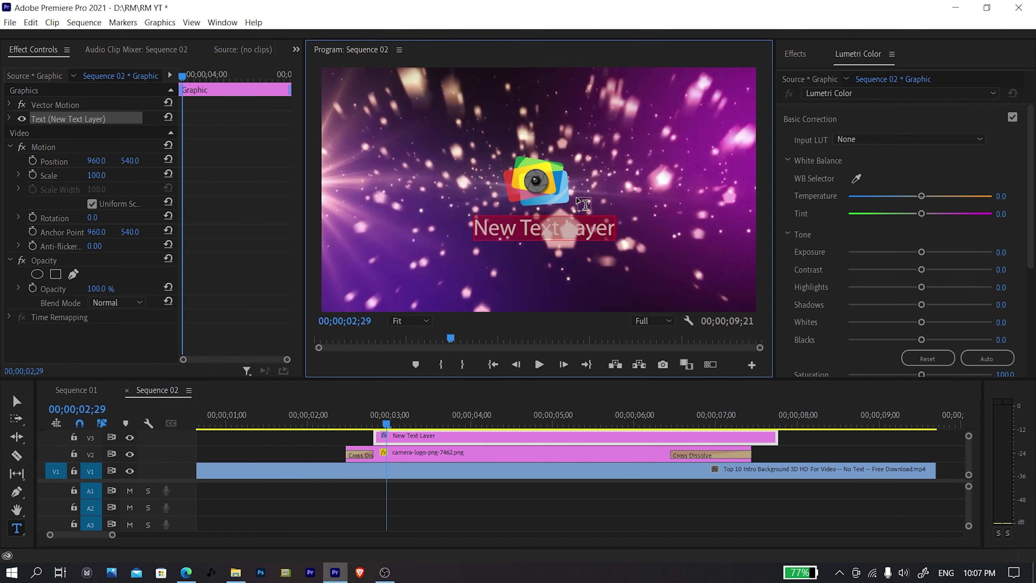
click(9, 119)
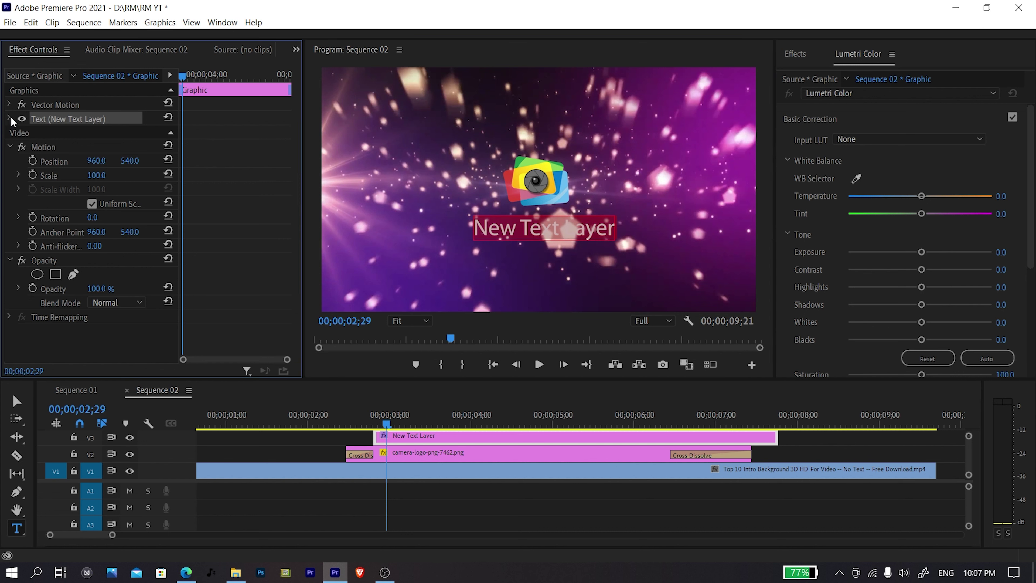
Change the title's fill colour to light pink E1AFCC using the colour picker
click(69, 292)
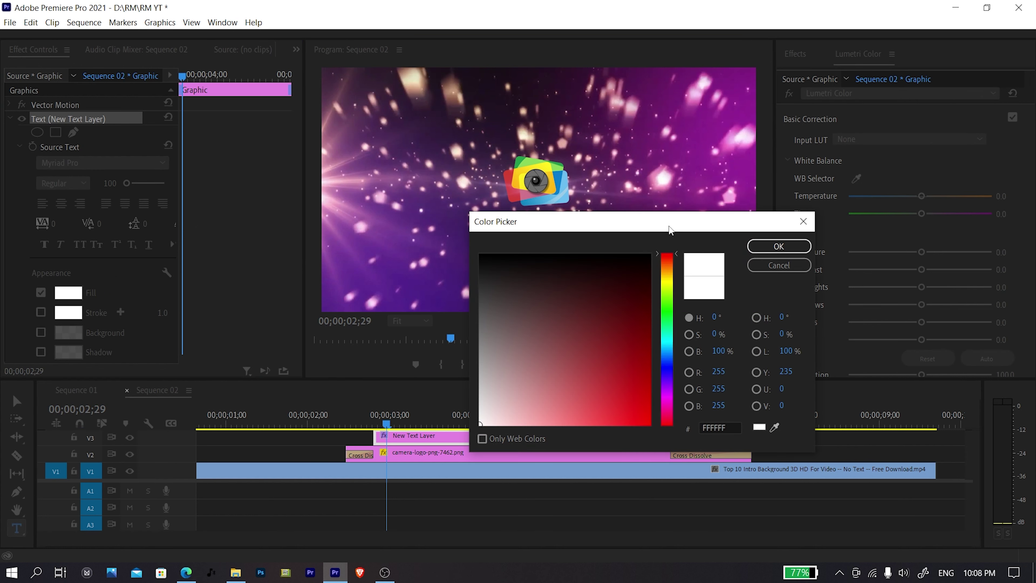
drag(669, 228, 879, 259)
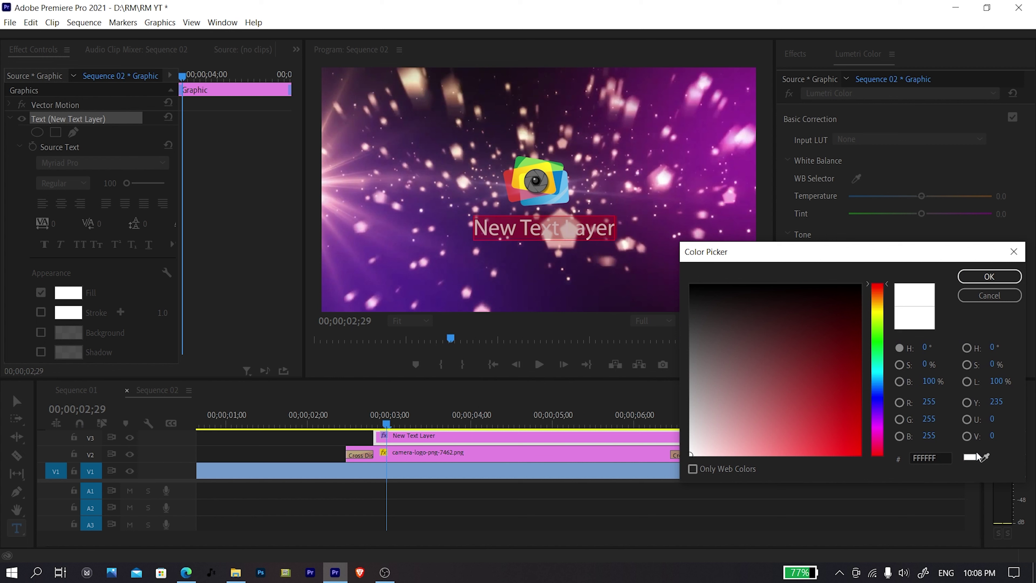
click(985, 458)
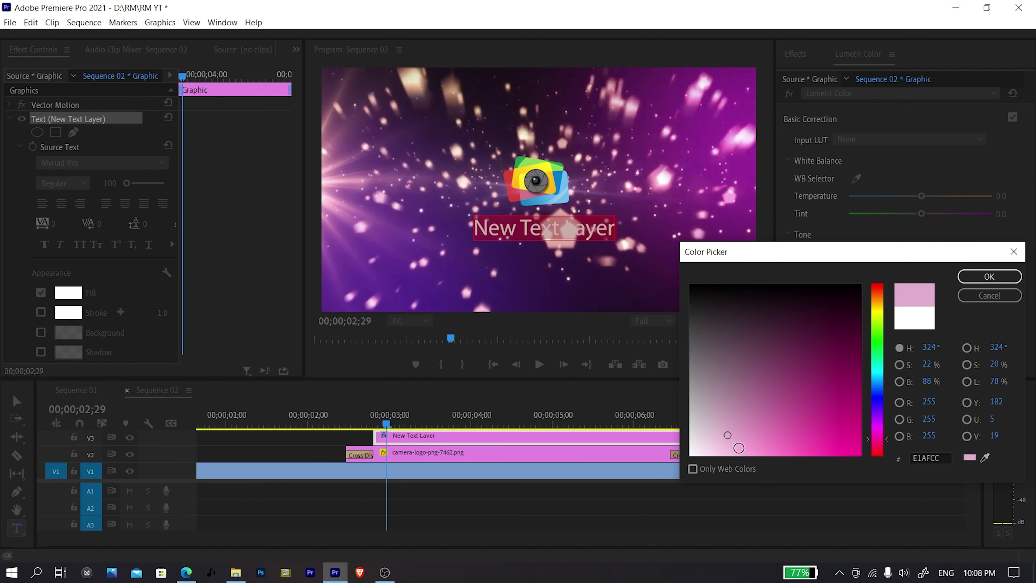
click(748, 431)
click(979, 277)
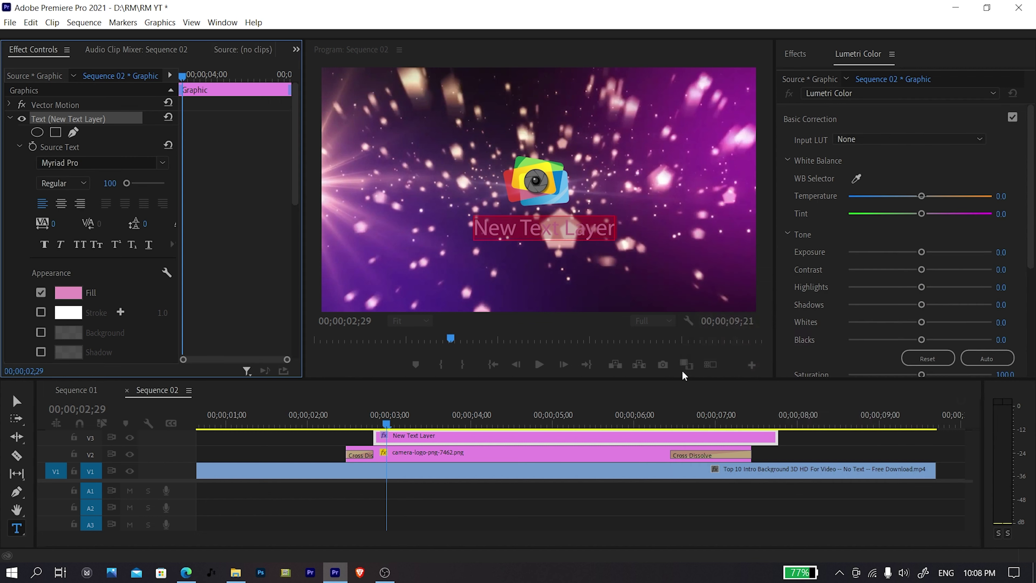
click(524, 229)
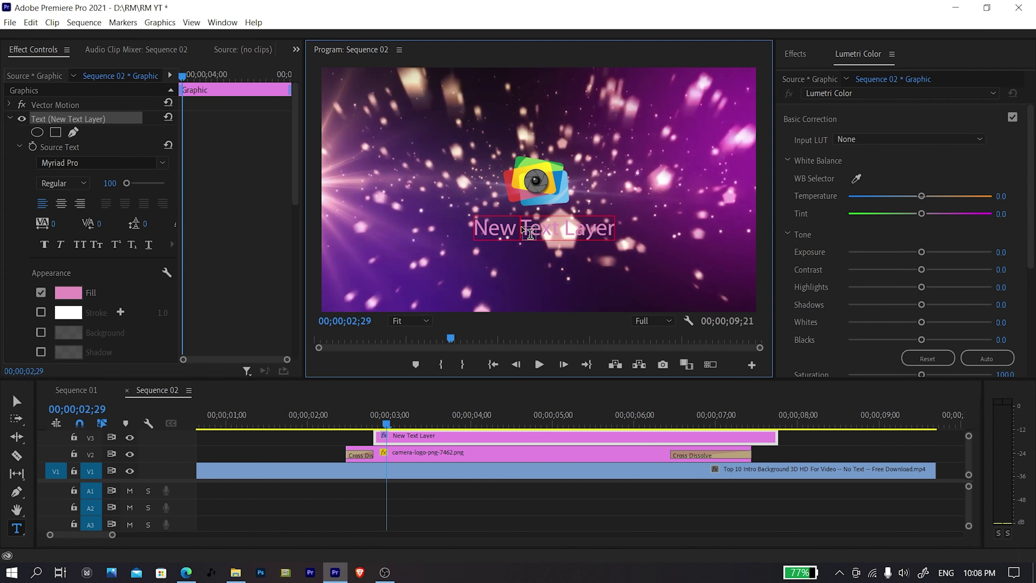
Replace the placeholder title text with the creator's name and resize it smaller
triple_click(522, 225)
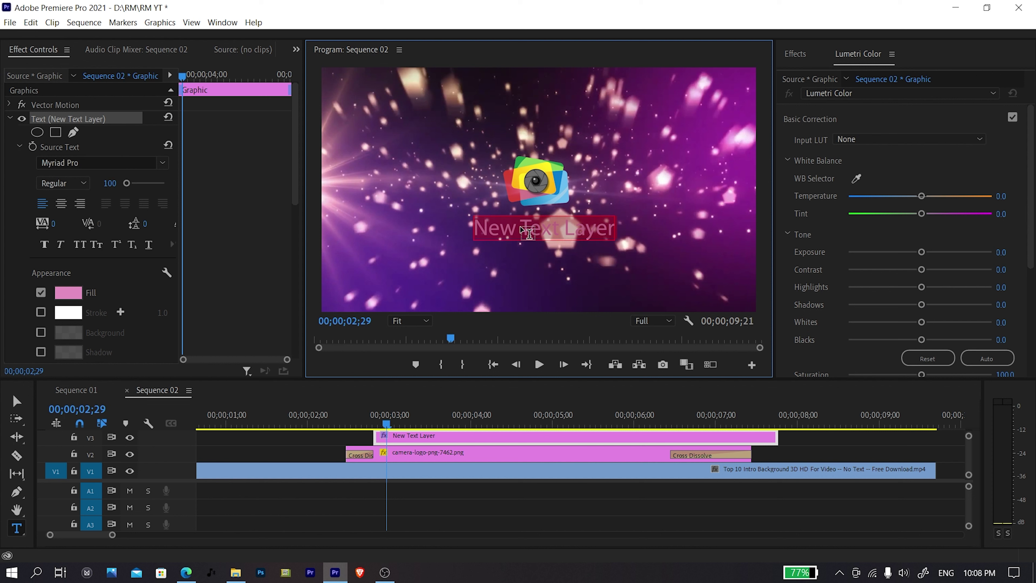
text(RAHUL MEVADA)
click(16, 402)
drag(628, 239, 557, 230)
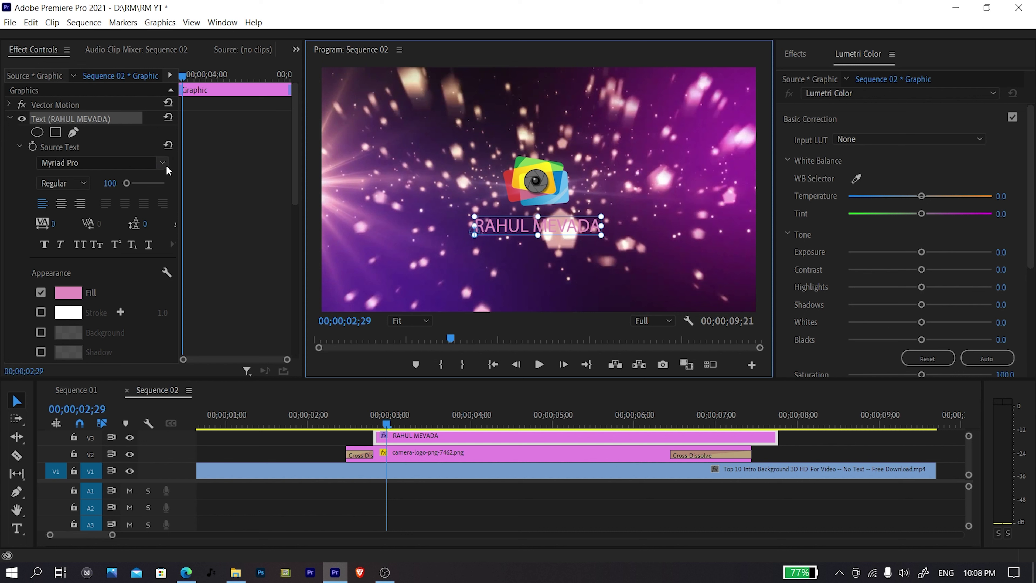
Set the name title to Nasalization with a white fill, then preview its start
click(120, 163)
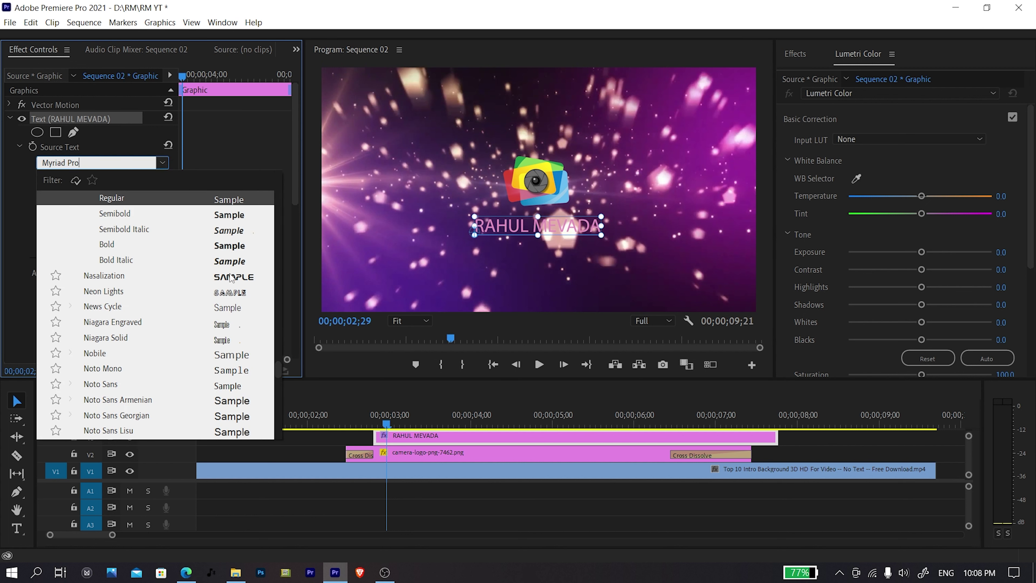
click(231, 277)
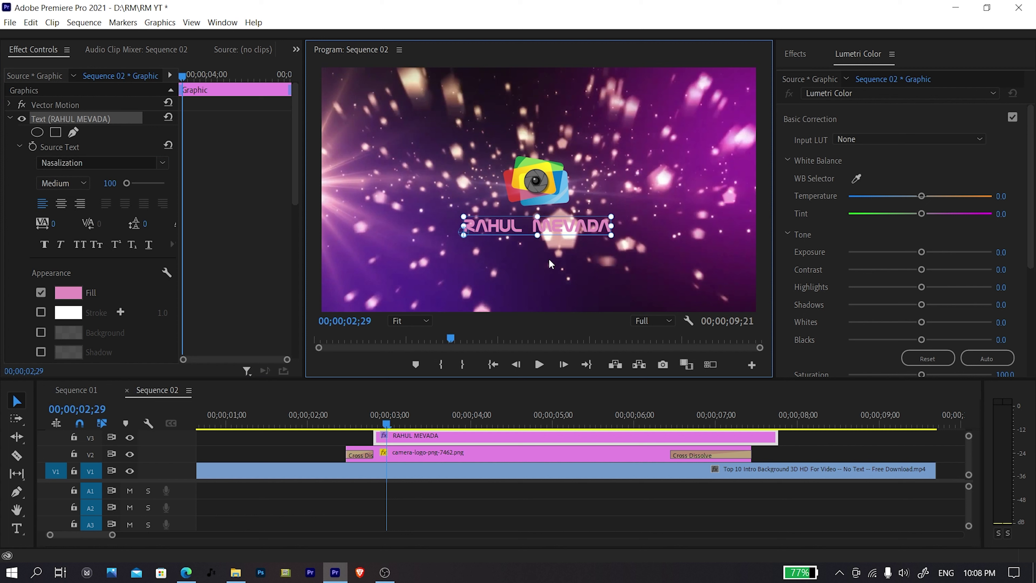
click(67, 290)
click(985, 457)
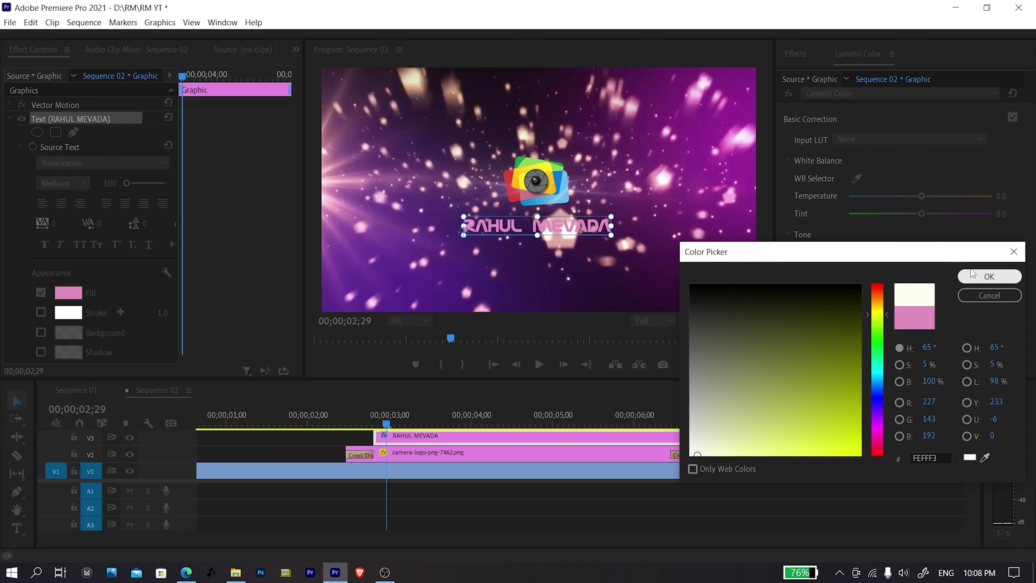
click(1008, 277)
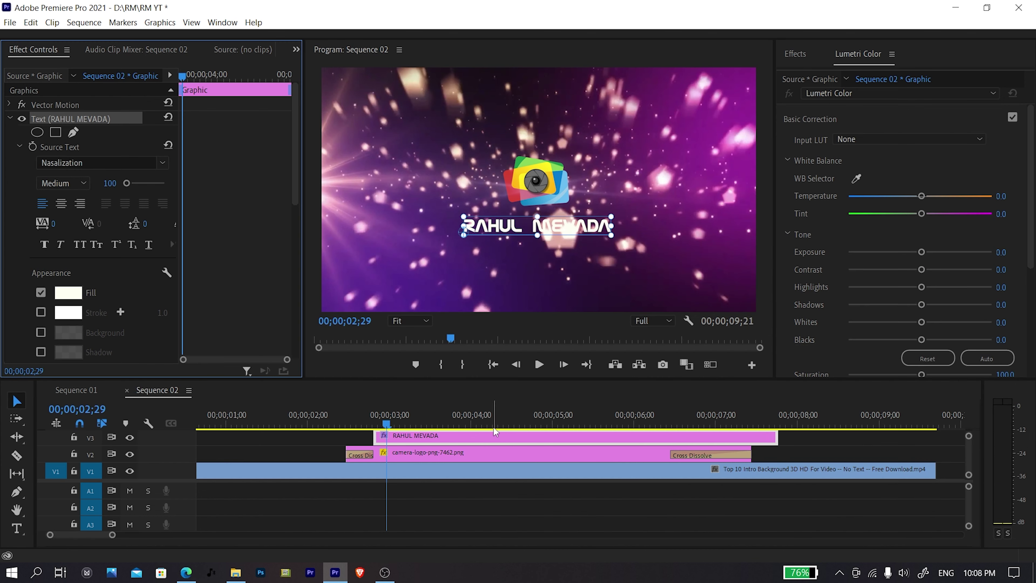
click(366, 402)
mouse_move(351, 417)
mouse_down()
mouse_move(372, 412)
mouse_move(359, 407)
mouse_move(374, 441)
mouse_move(347, 425)
mouse_up()
Align the name title with the logo's start and keyframe its scale from 0 to full size
click(407, 469)
click(348, 434)
click(10, 118)
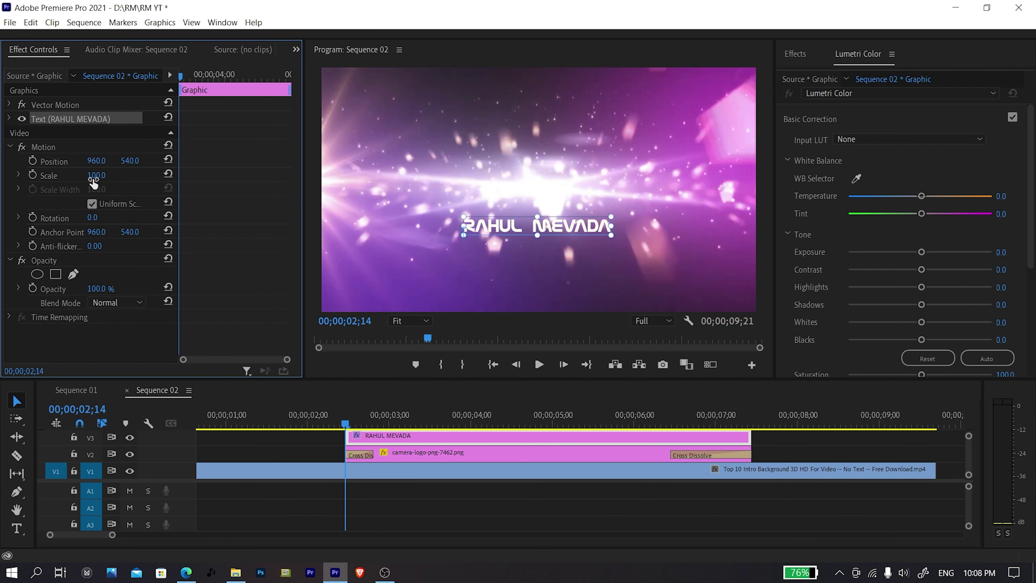
click(33, 175)
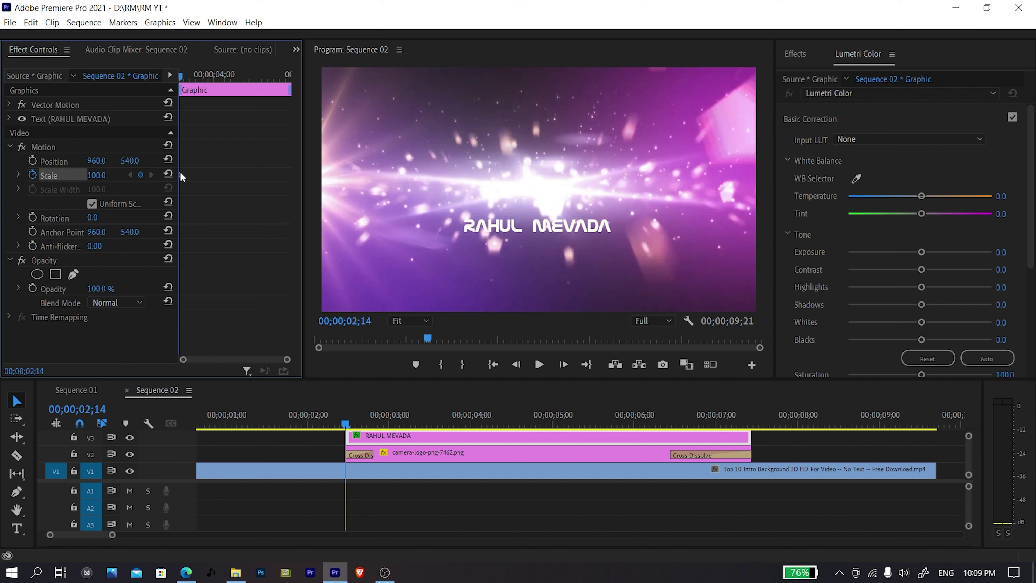
drag(181, 174, 198, 176)
drag(97, 175, 76, 175)
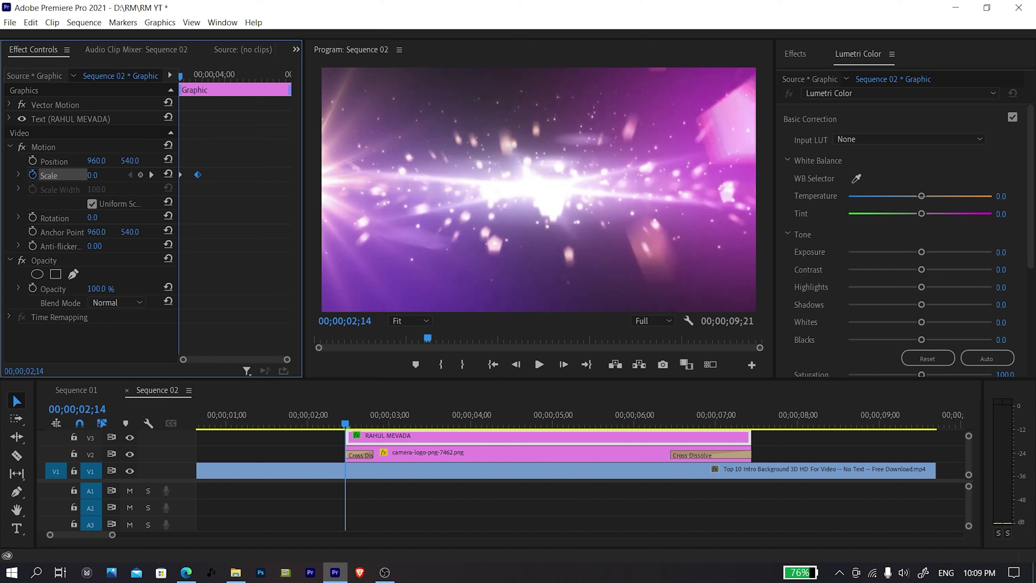
key(space)
key(space)
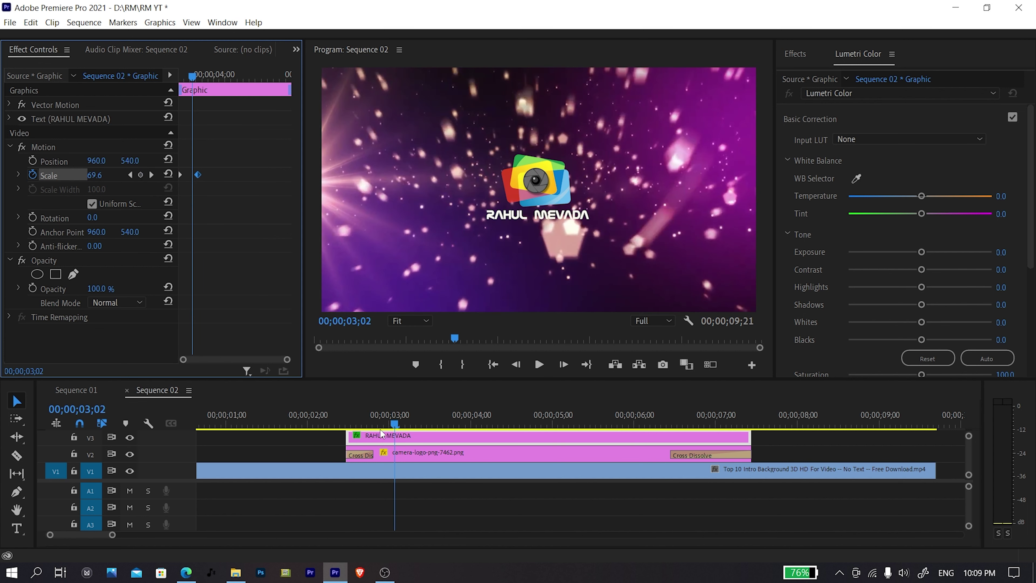
drag(344, 415, 413, 421)
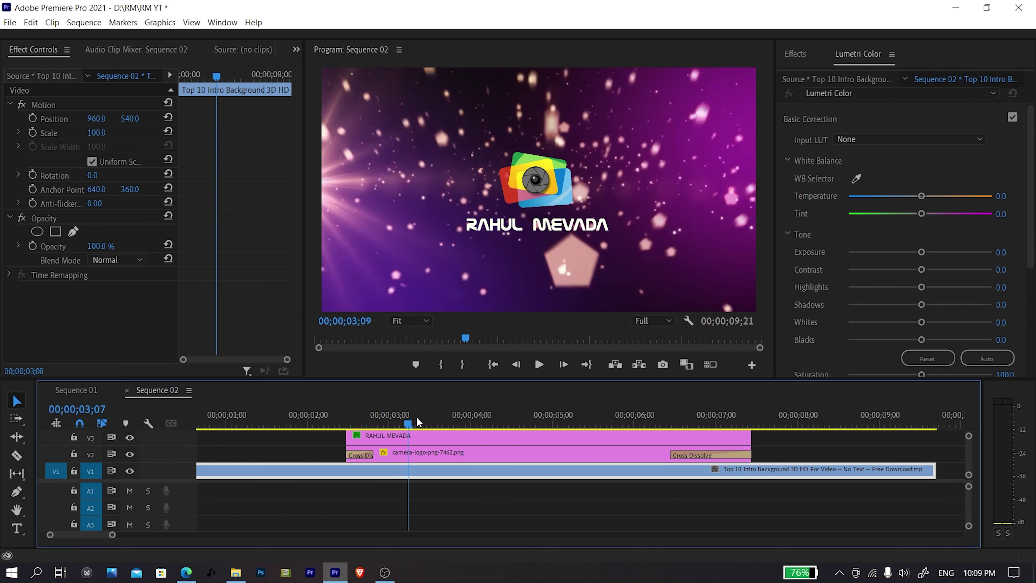
drag(414, 416, 377, 434)
Ease the scale-in via the velocity graph and replay the intro to review it
click(378, 437)
click(19, 175)
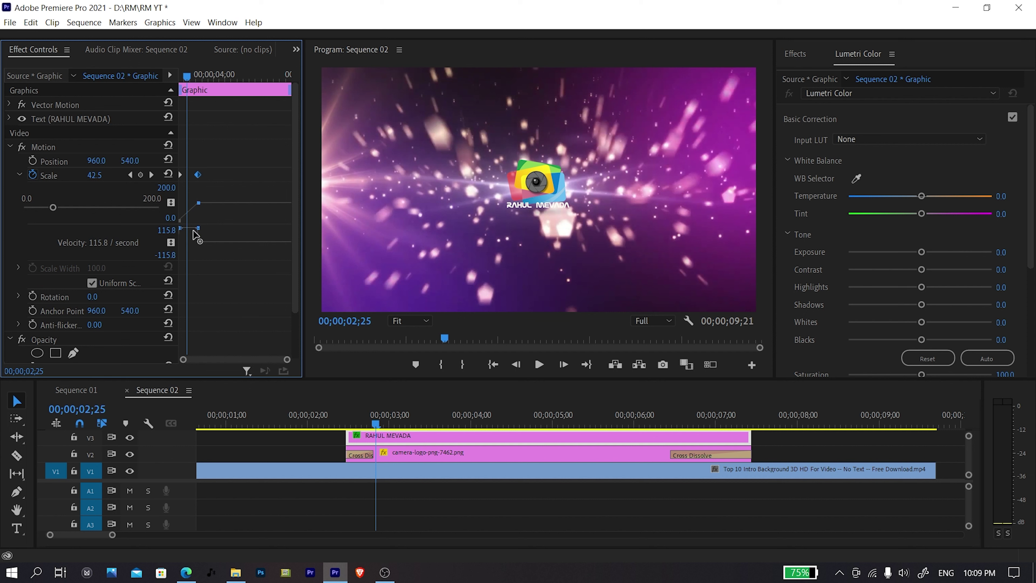
drag(187, 240, 183, 244)
click(342, 425)
key(space)
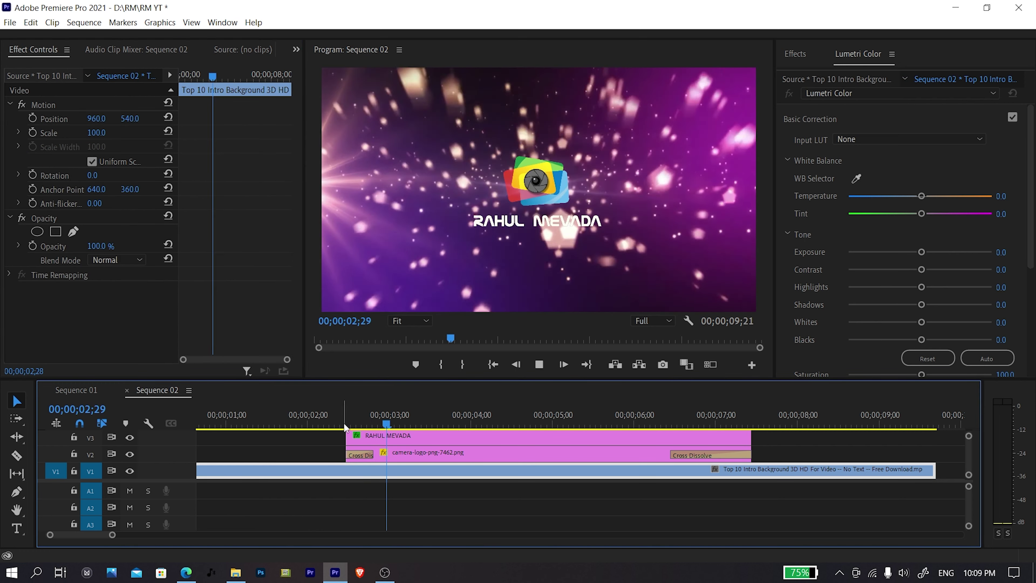
click(343, 425)
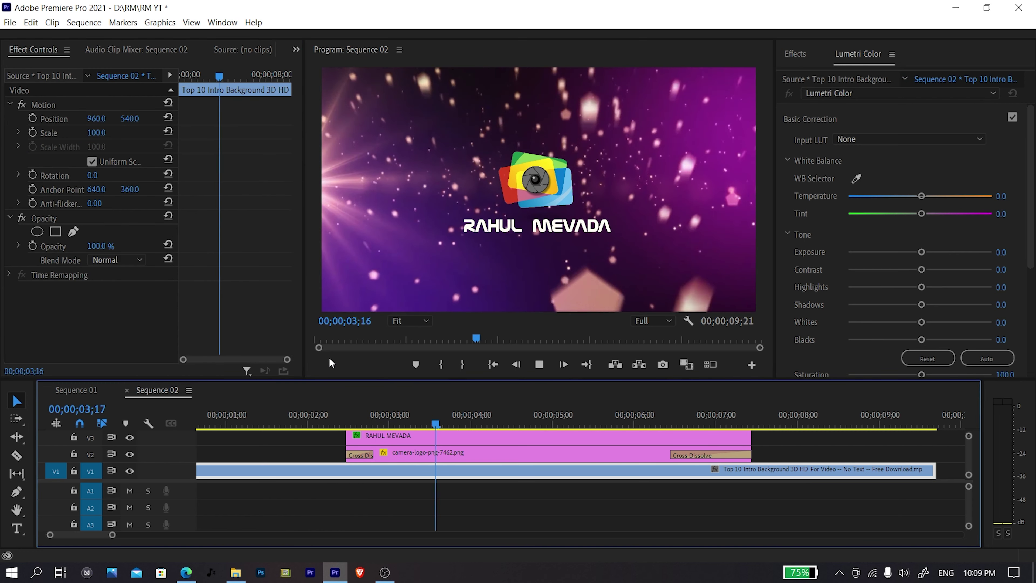
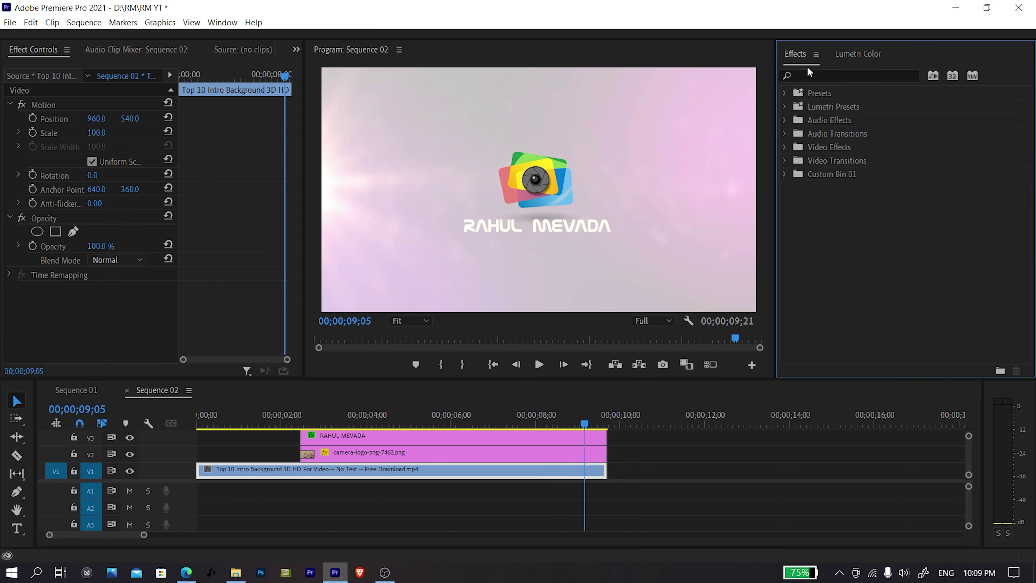
Apply Dip to White to the ends of the RAHUL MEVADA title and camera logo clips
click(785, 161)
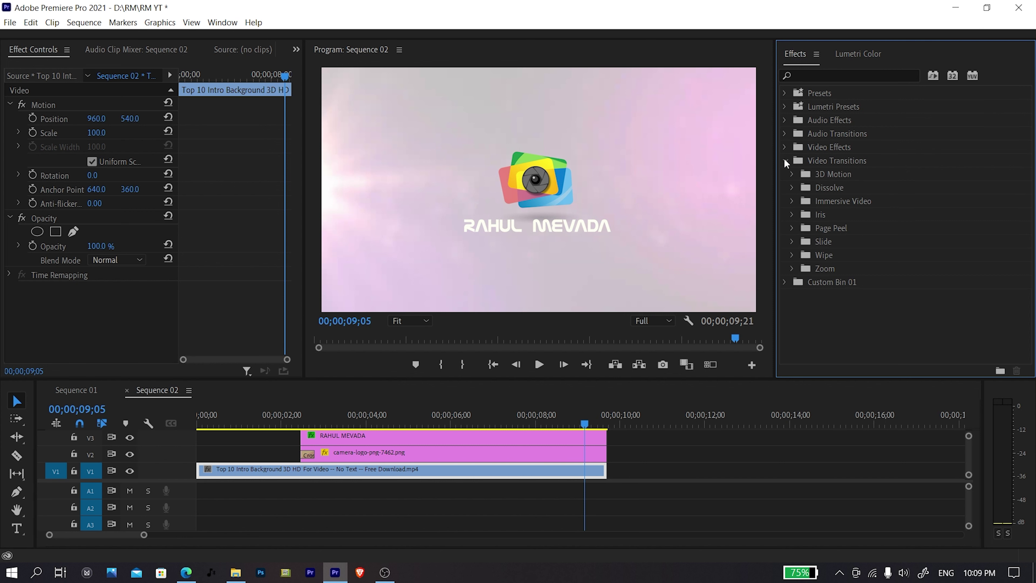
click(793, 188)
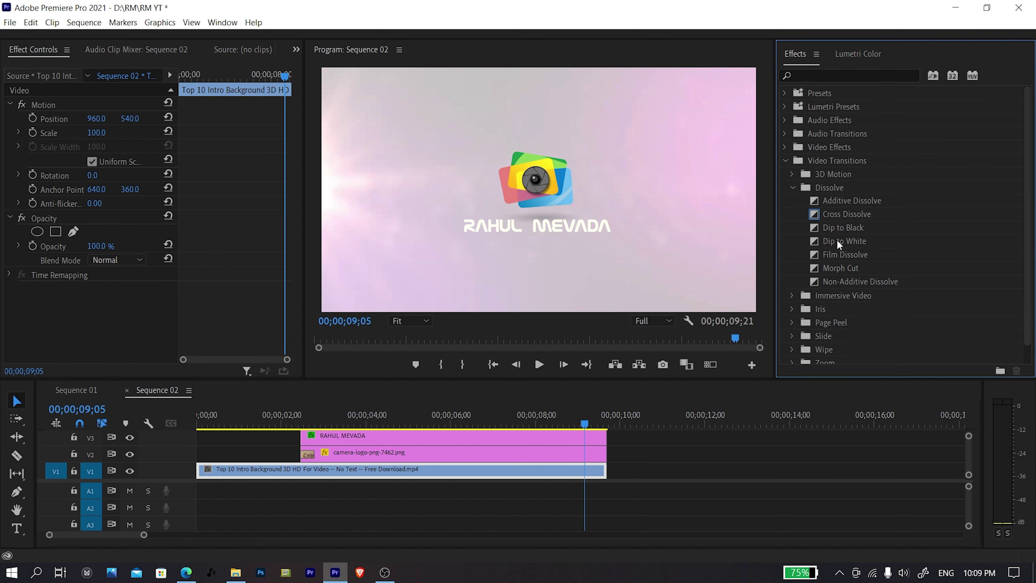
drag(837, 240, 580, 448)
click(571, 410)
Preview the white fade, then zoom out and return to about two seconds
key(space)
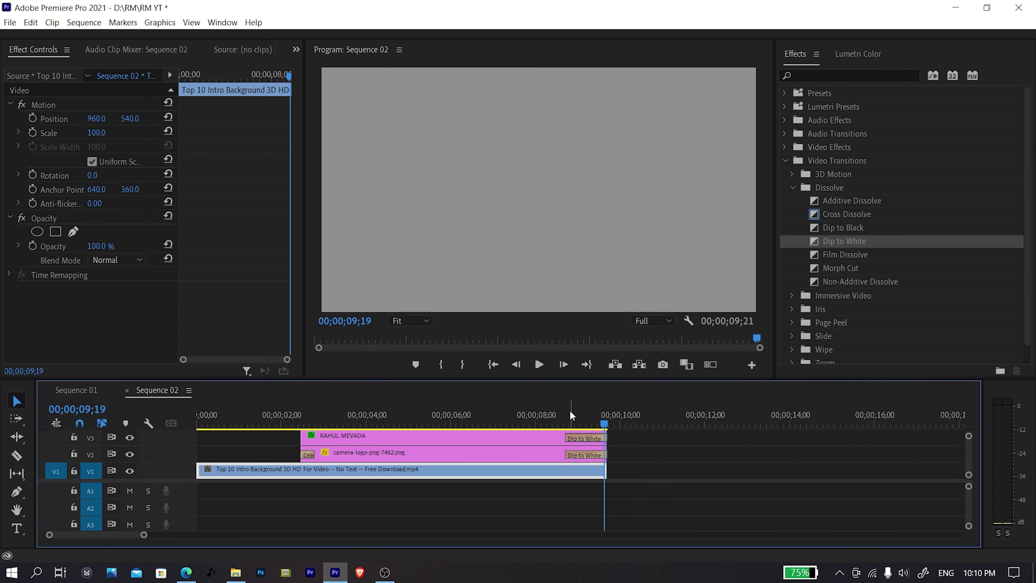
key(minus)
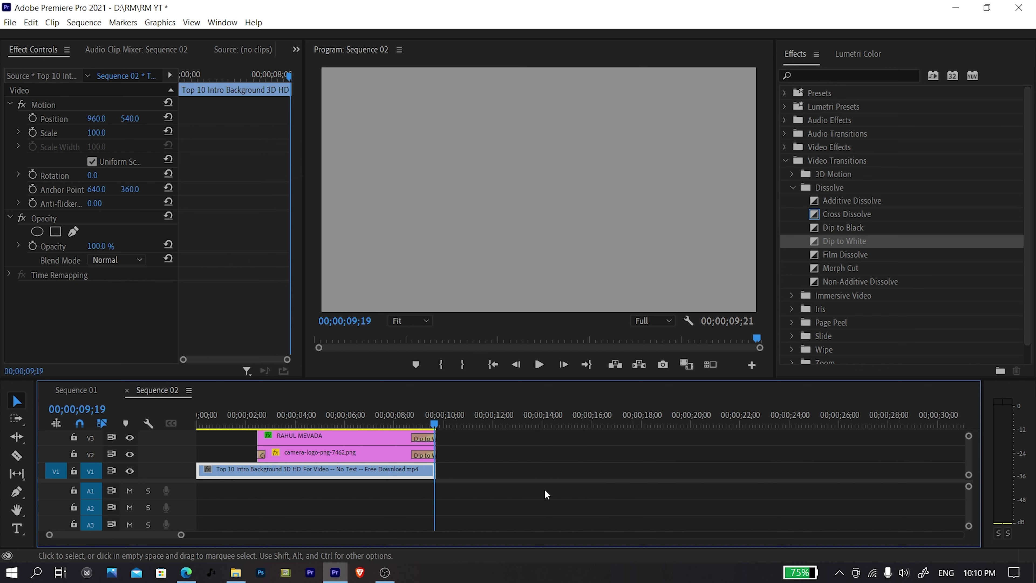
drag(248, 412, 259, 415)
Replay the intro from near the start, then stop and zoom the timeline out
key(space)
click(243, 414)
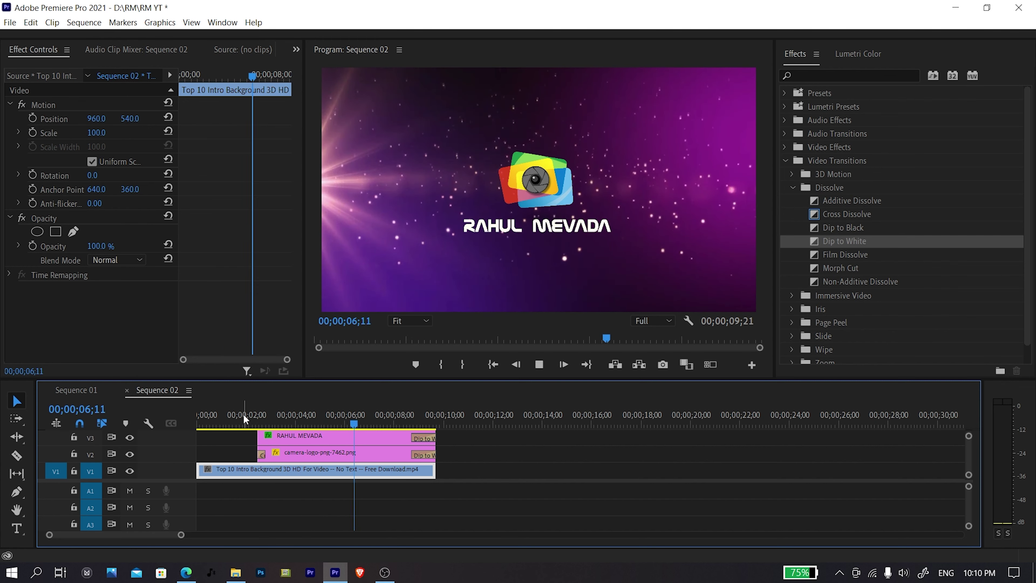
key(space)
click(527, 483)
key(minus)
key(minus)
Place a copy of the background clip at about 19 seconds and scrub to its fire section
drag(221, 469, 745, 470)
click(404, 414)
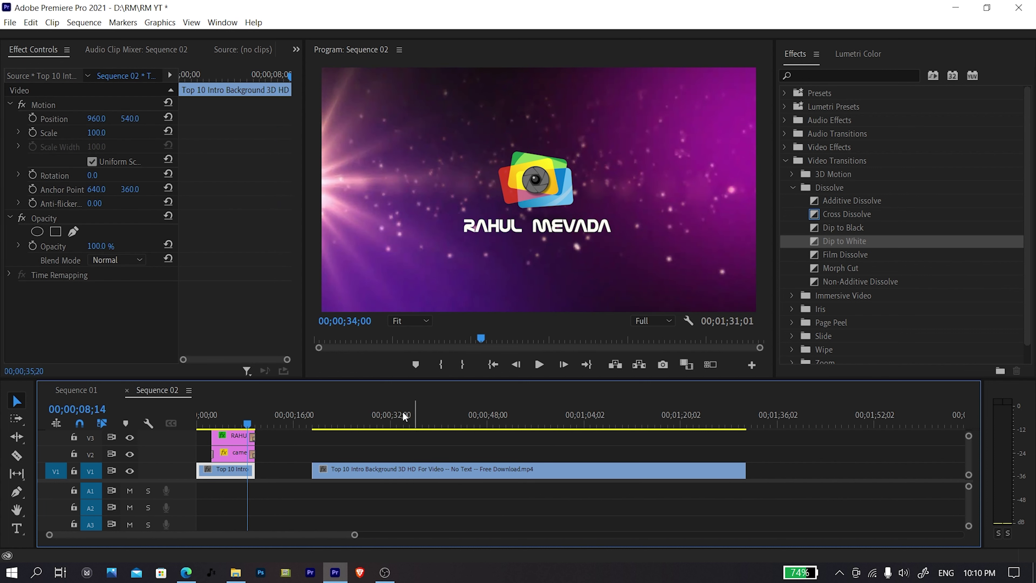
click(462, 414)
click(523, 414)
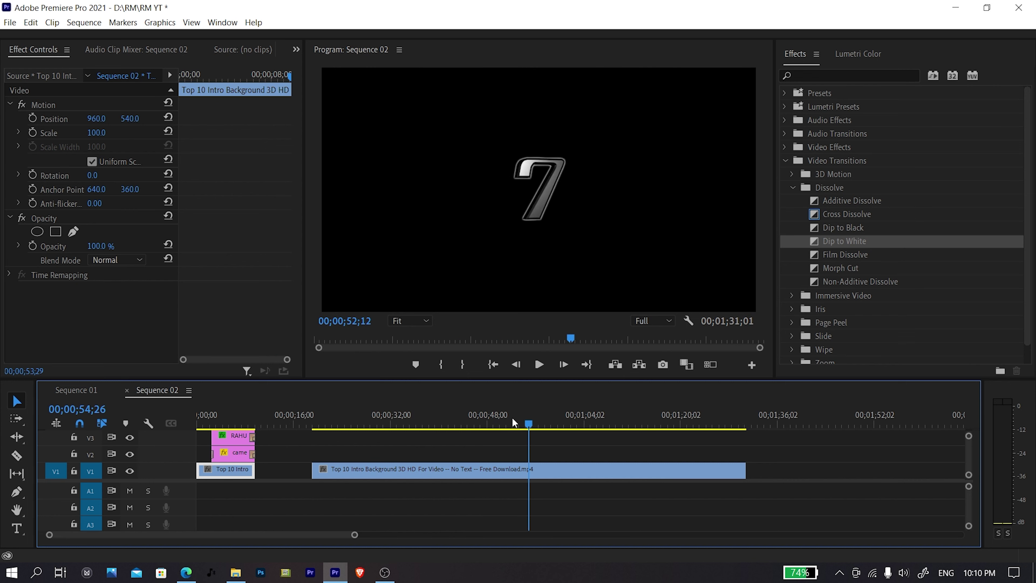
mouse_move(590, 419)
mouse_down()
mouse_move(688, 417)
mouse_move(658, 417)
mouse_up()
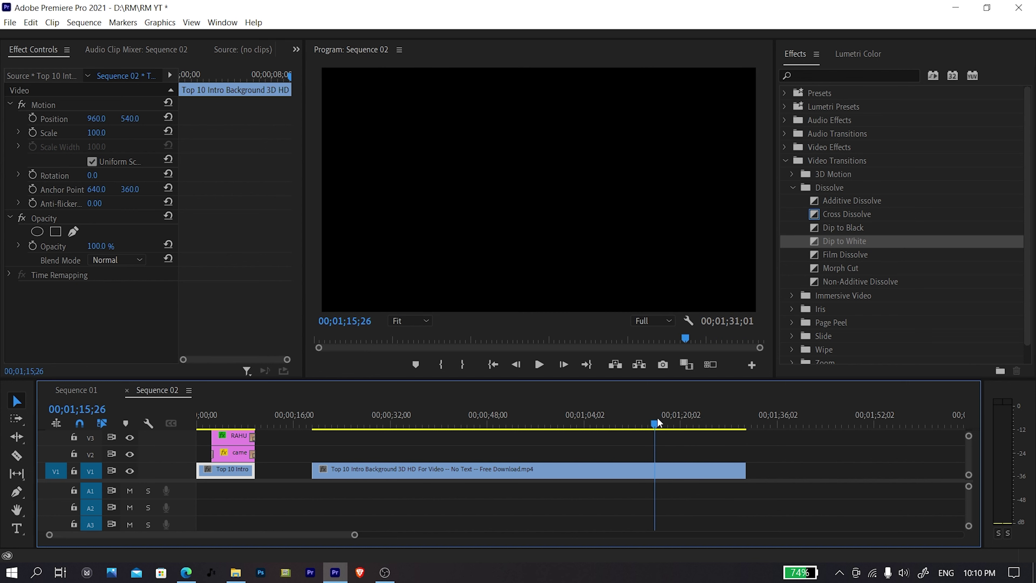
Delete the unwanted part of the copied background, keeping the smoke-and-fire section
click(579, 468)
key(Delete)
drag(319, 426, 312, 426)
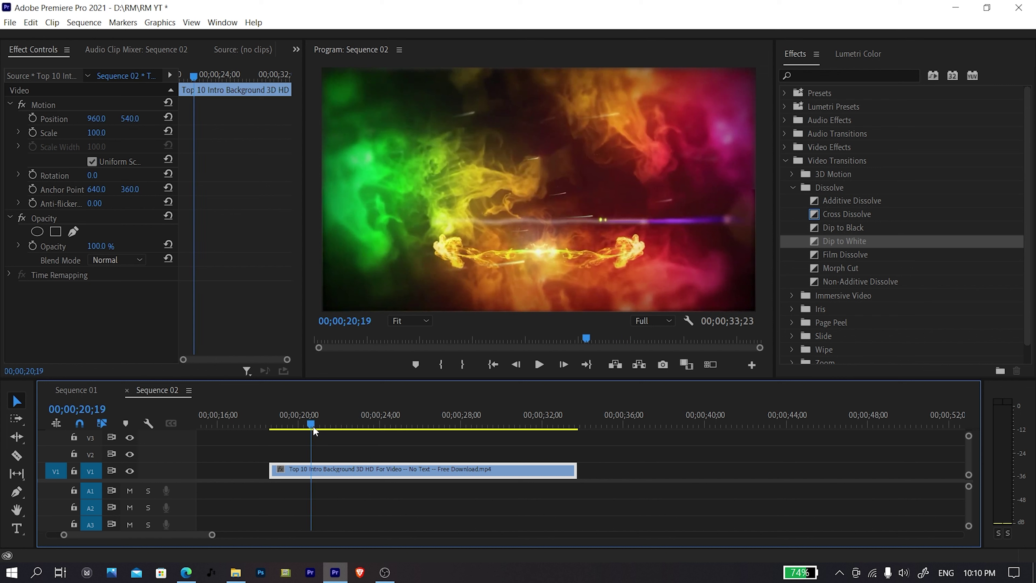
key(minus)
Copy the camera logo clip onto V2 above the smoke background, aligned at 20;22
drag(252, 453, 442, 450)
key(space)
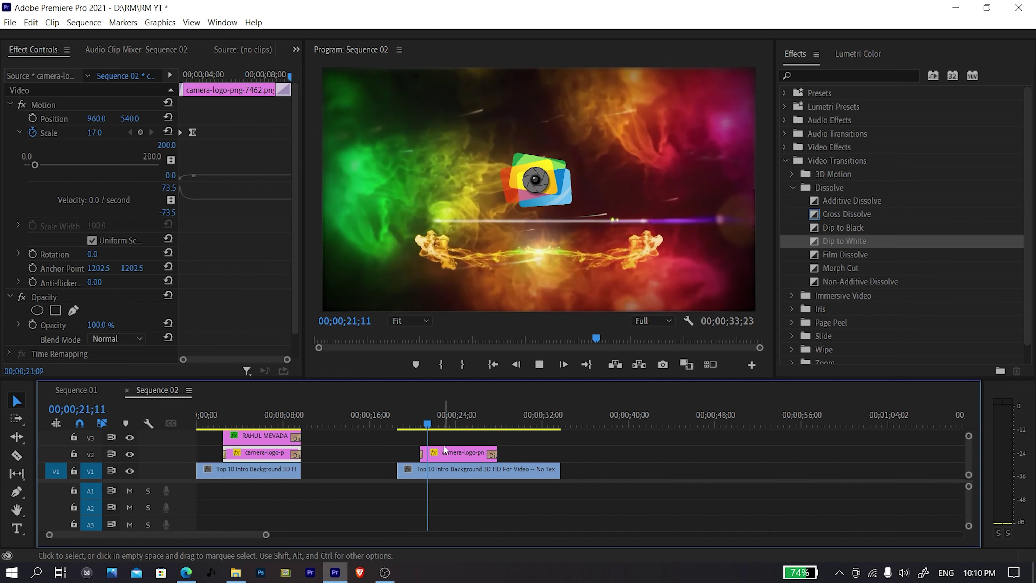
key(alt+space)
key(Escape)
scroll(433, 415, up, 4)
click(409, 424)
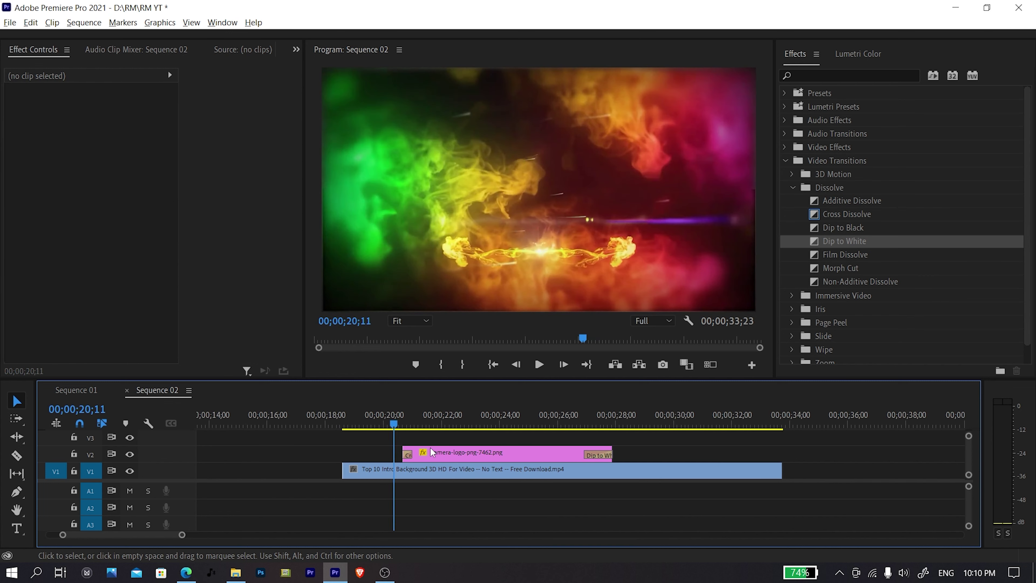
click(400, 424)
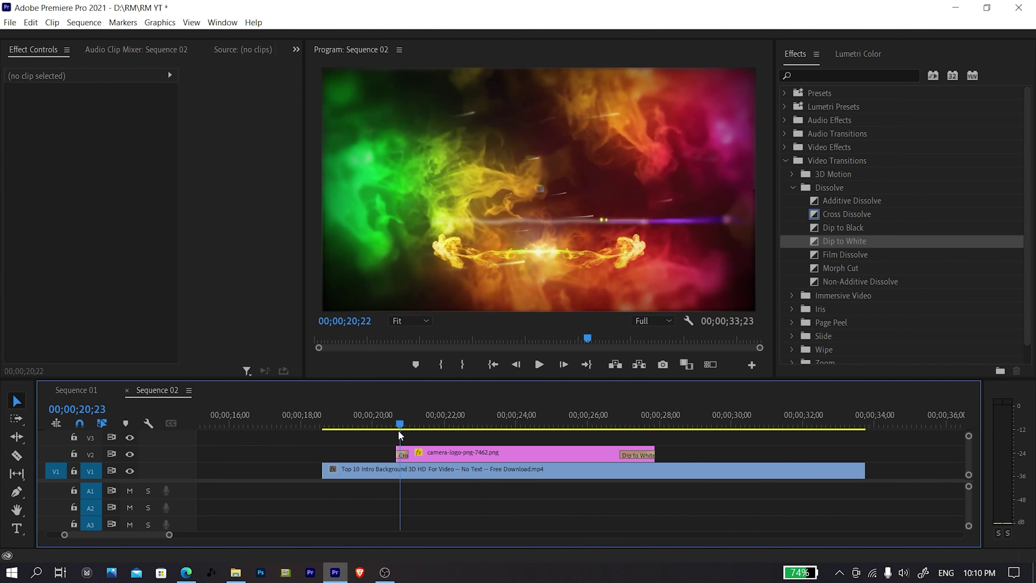
drag(404, 453, 407, 453)
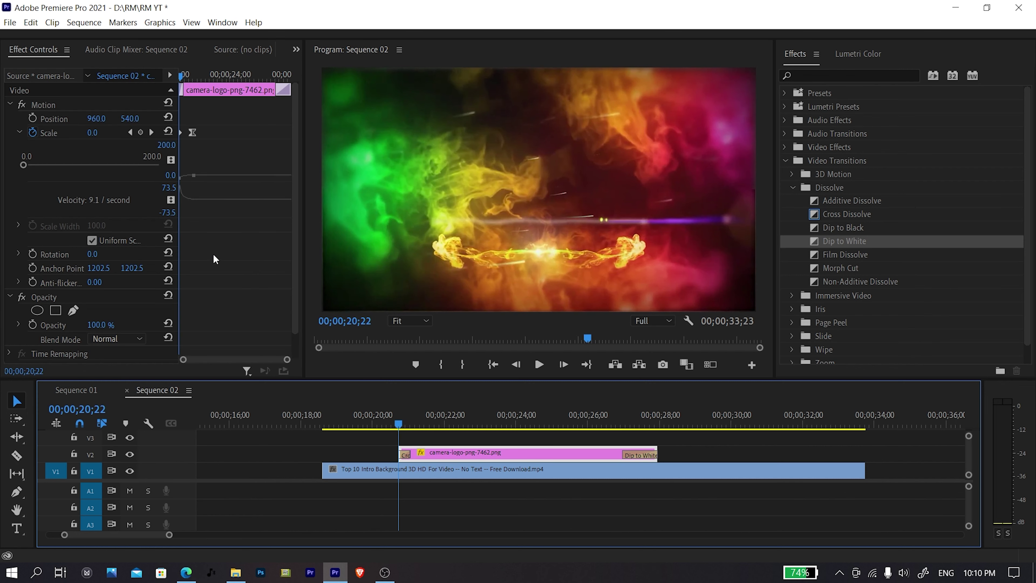
Remove the copied logo's scale keyframes and set its Scale to 15
click(33, 133)
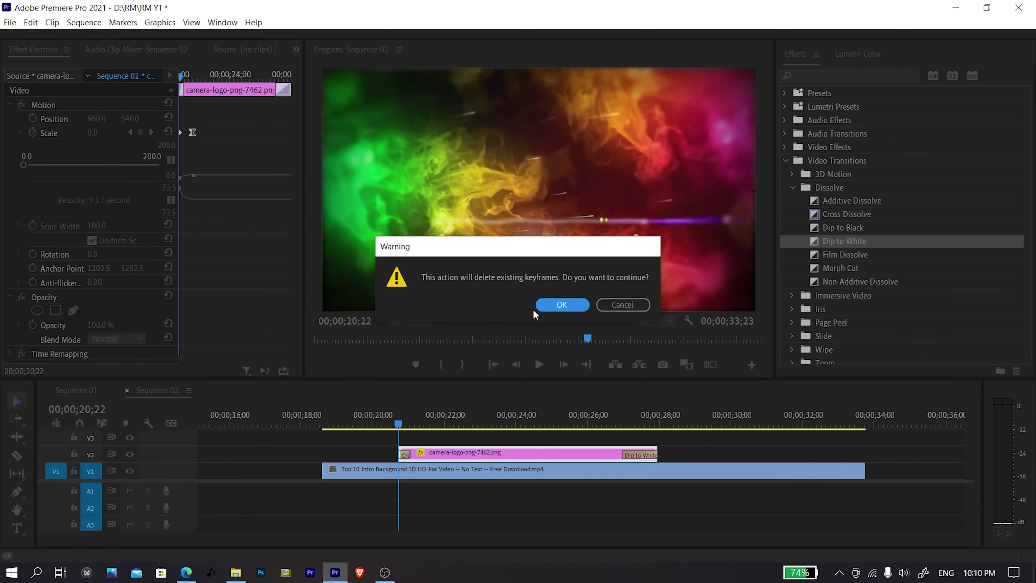
click(558, 305)
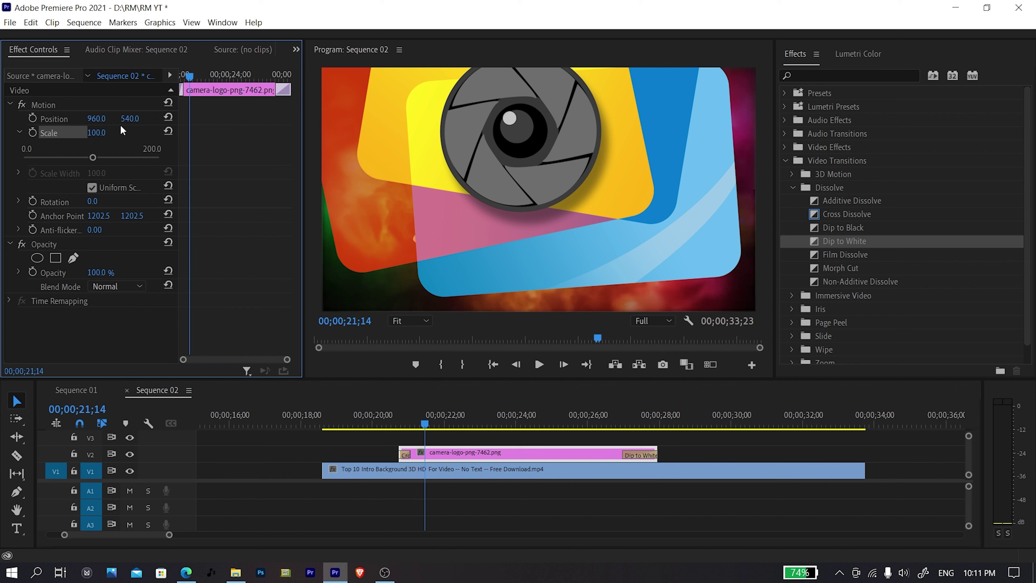
drag(100, 133, 67, 132)
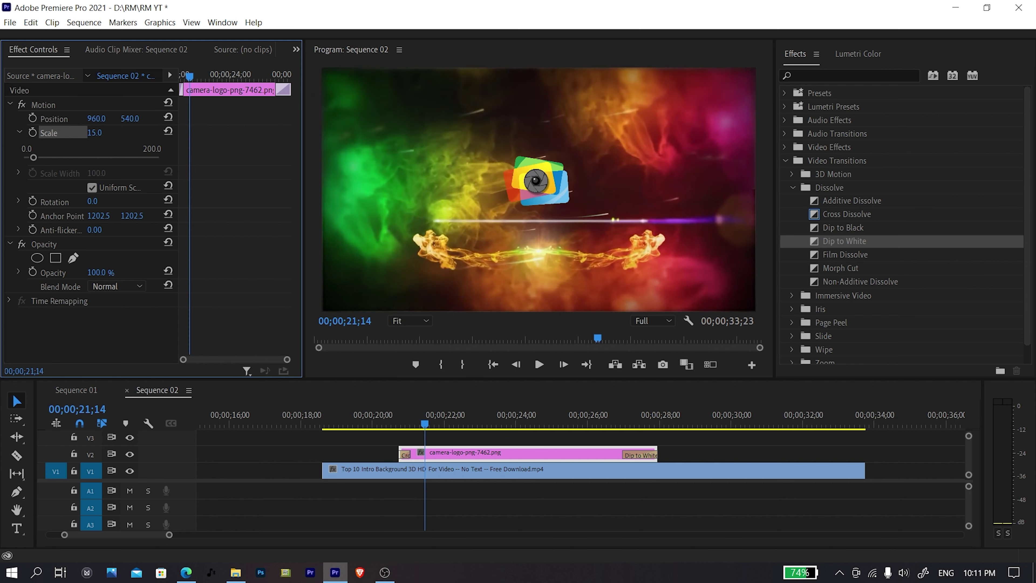
click(400, 413)
Apply Turbulent Displace to the logo and keyframe its Amount at 50
drag(401, 413, 407, 415)
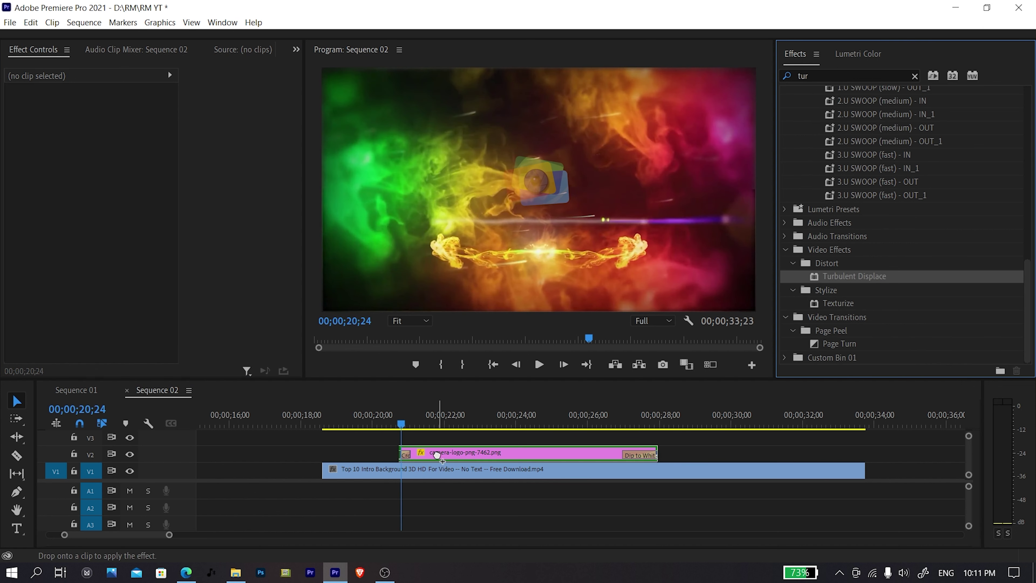
drag(475, 435, 473, 453)
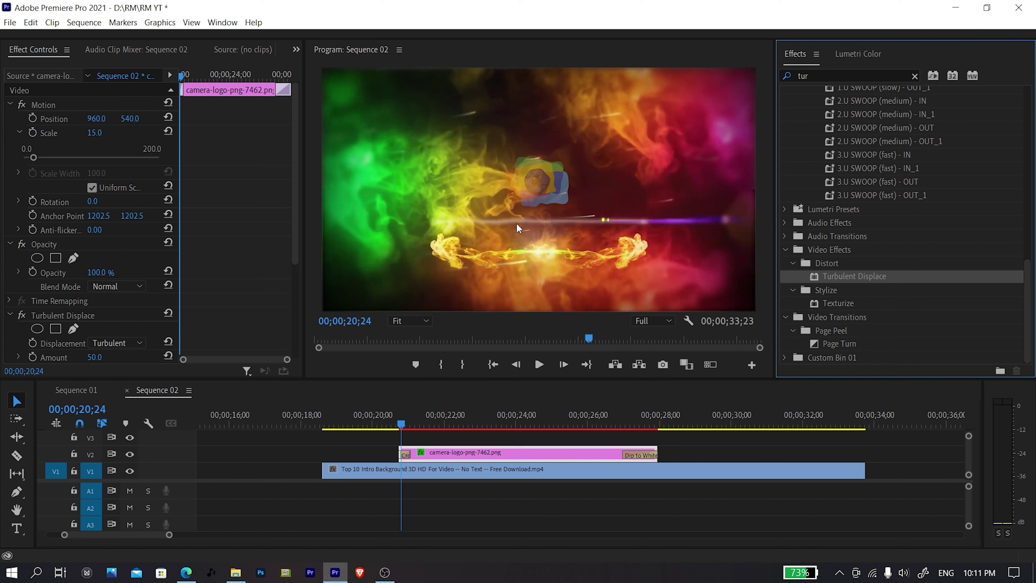
drag(295, 221, 295, 374)
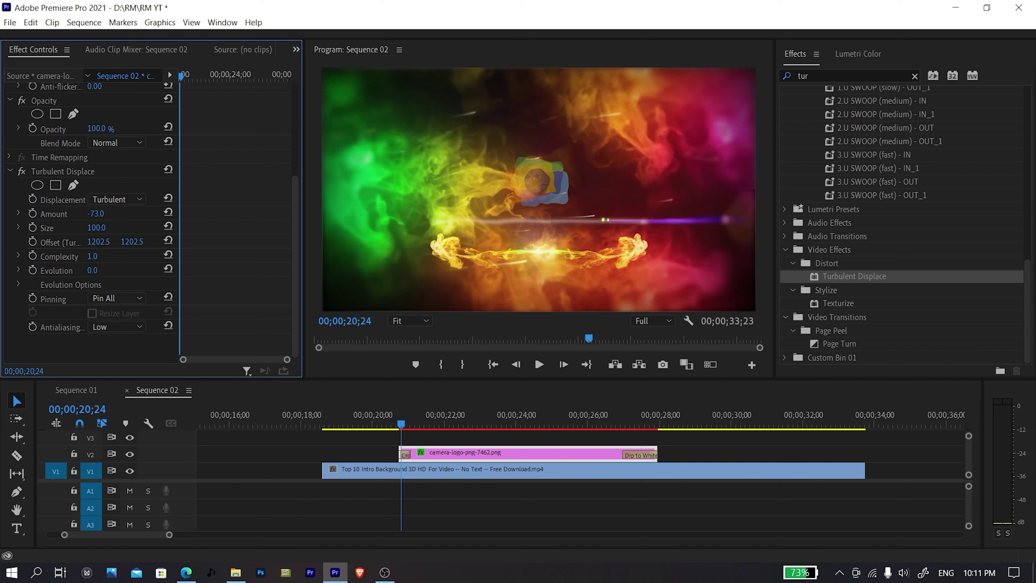
drag(97, 213, 123, 213)
click(33, 213)
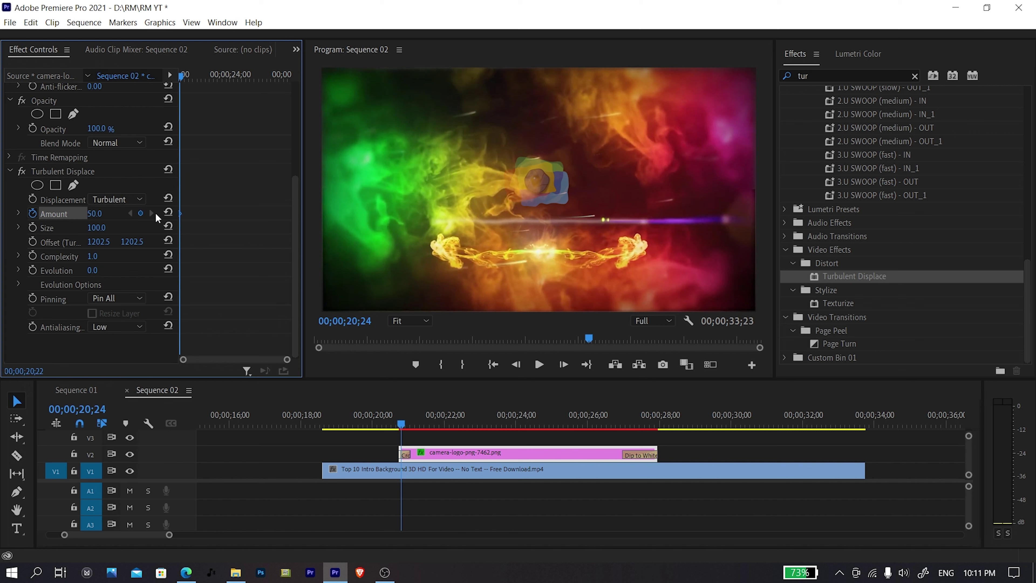
Add an Amount keyframe of 0 at 21;02 so the distortion settles
drag(183, 79, 185, 79)
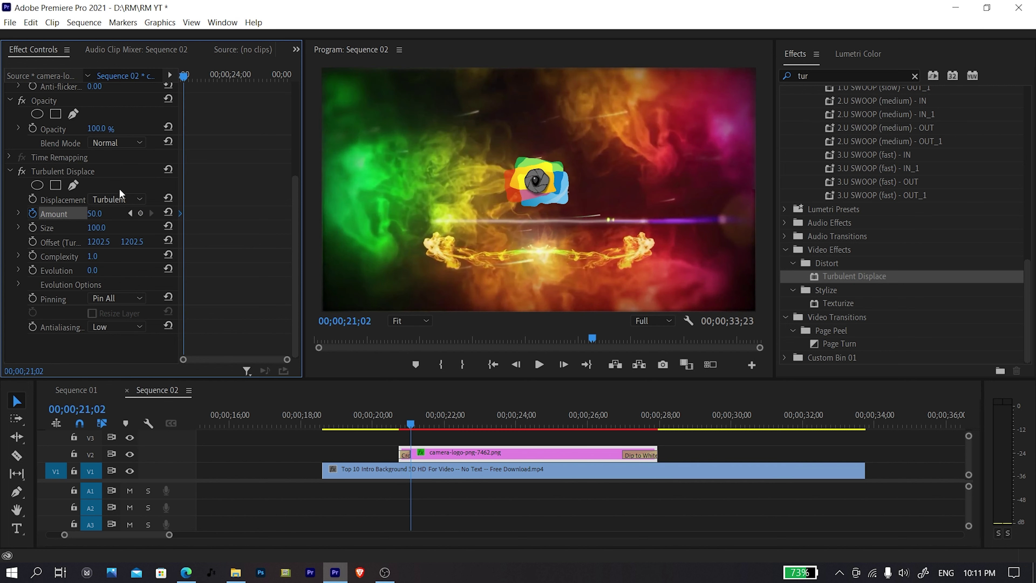
click(95, 213)
text(0)
key(Return)
Preview the entrance, move the settle keyframe toward 22 seconds, and lengthen the start Cross Dissolve
drag(411, 432, 396, 425)
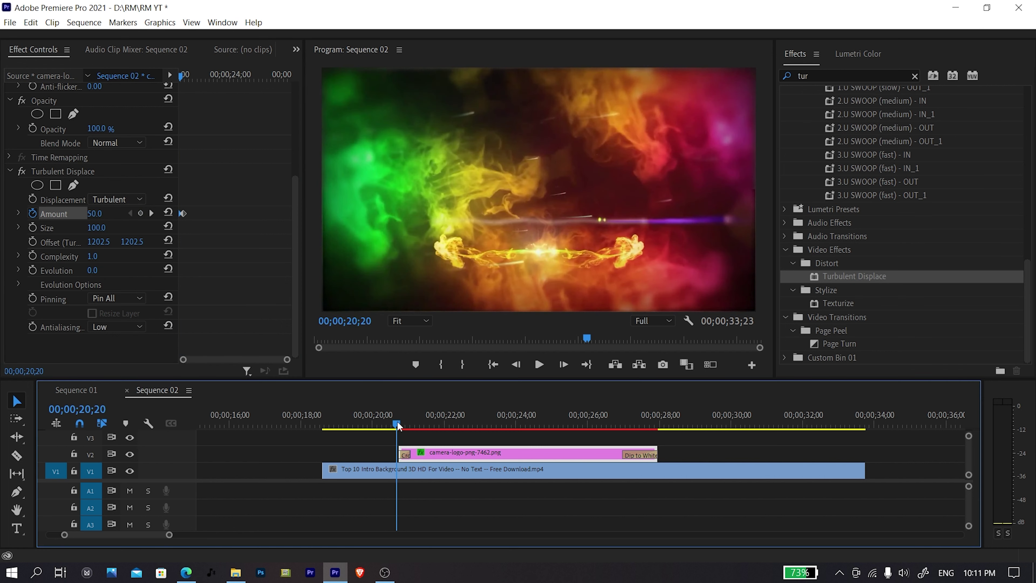
key(space)
key(space)
drag(186, 212, 200, 212)
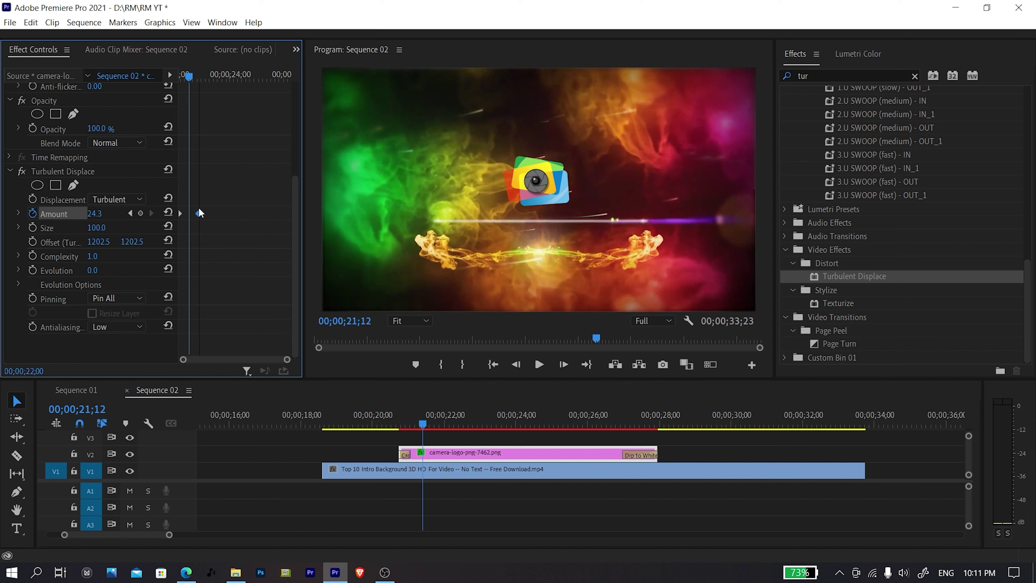
key(=)
drag(405, 454, 433, 454)
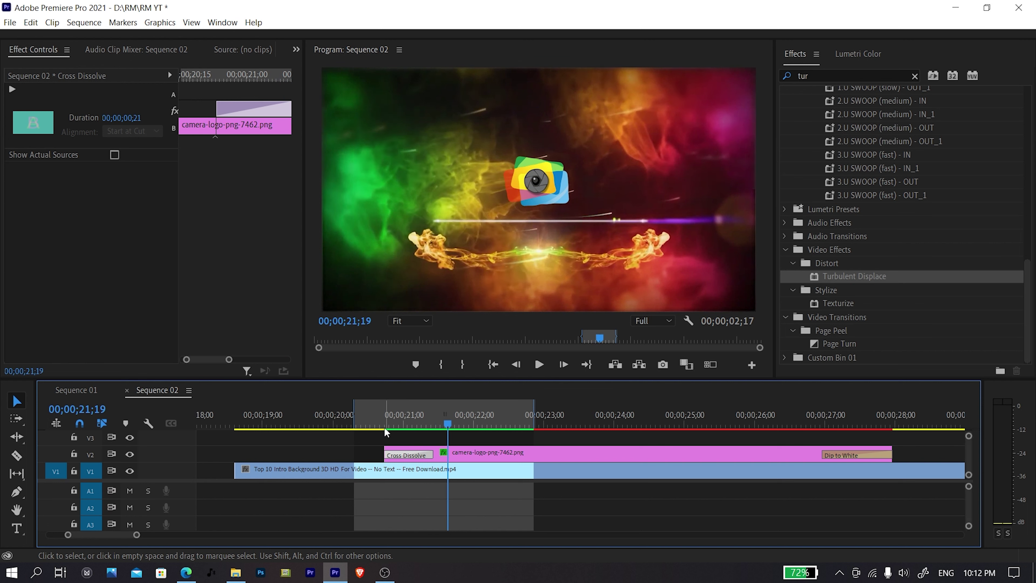
Step through the logo entrance frame by frame and recheck the Amount at 20;20
drag(386, 426, 395, 426)
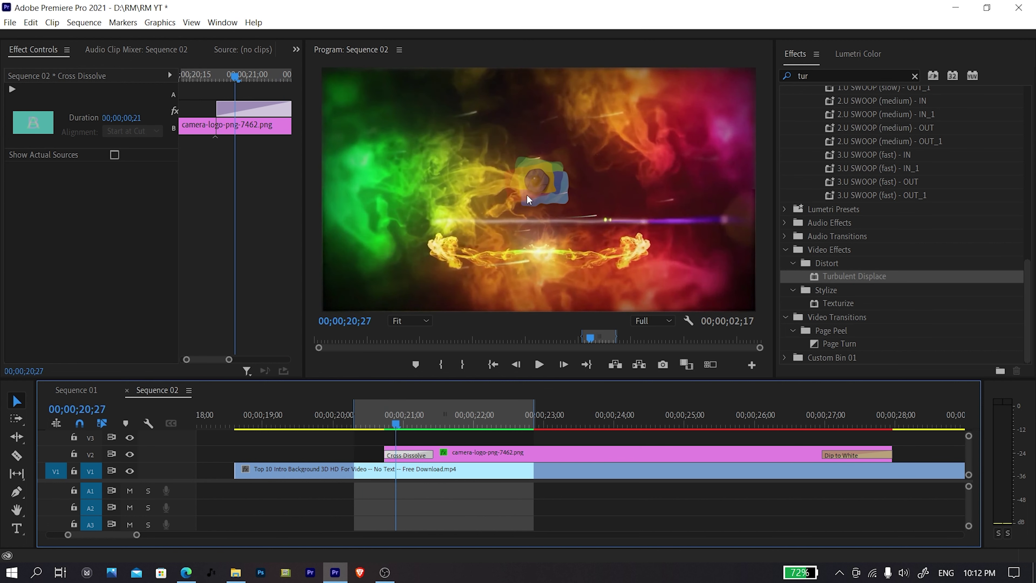
drag(395, 425, 462, 410)
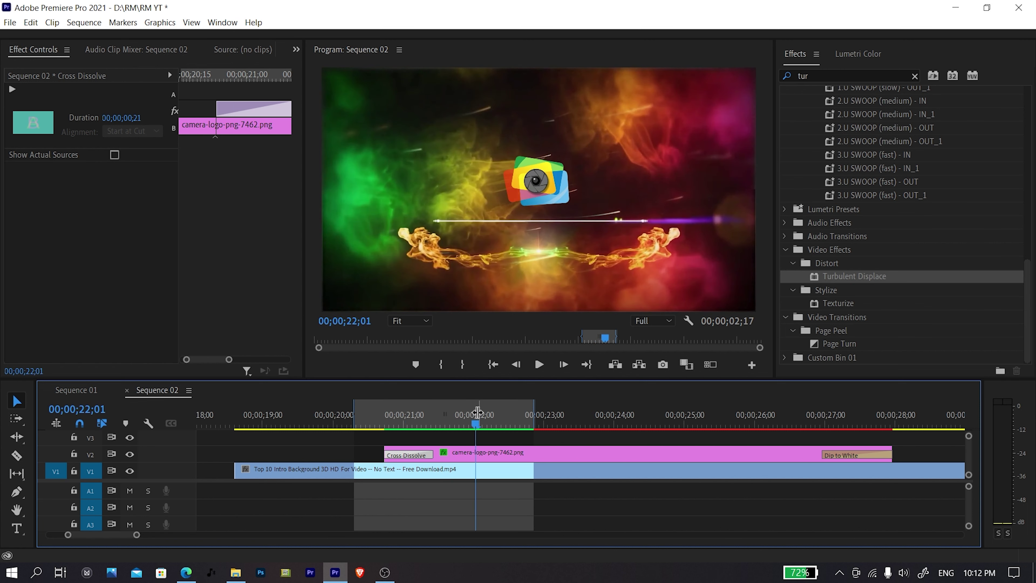
drag(463, 410, 469, 412)
click(479, 460)
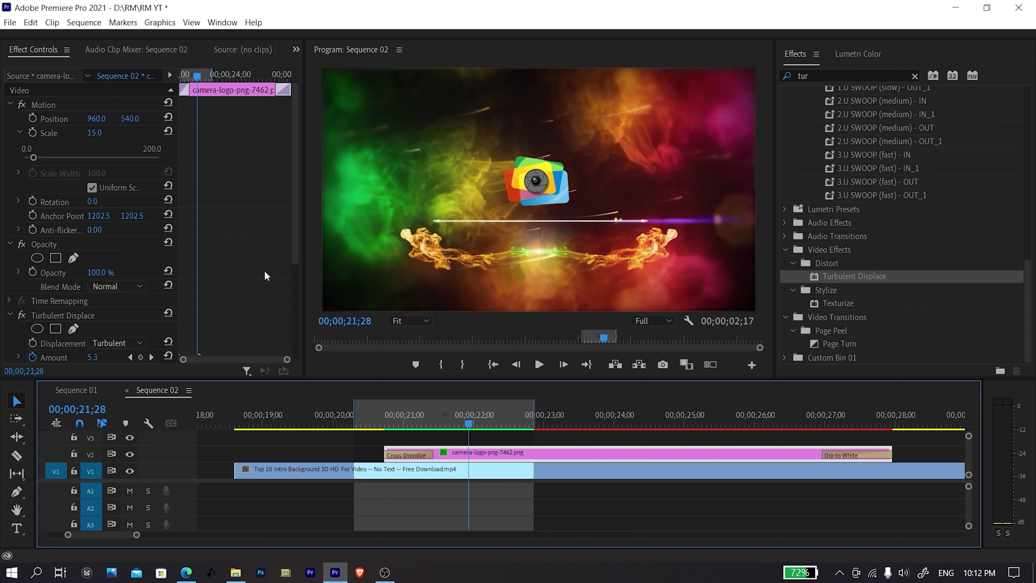
drag(296, 228, 228, 278)
drag(388, 424, 381, 428)
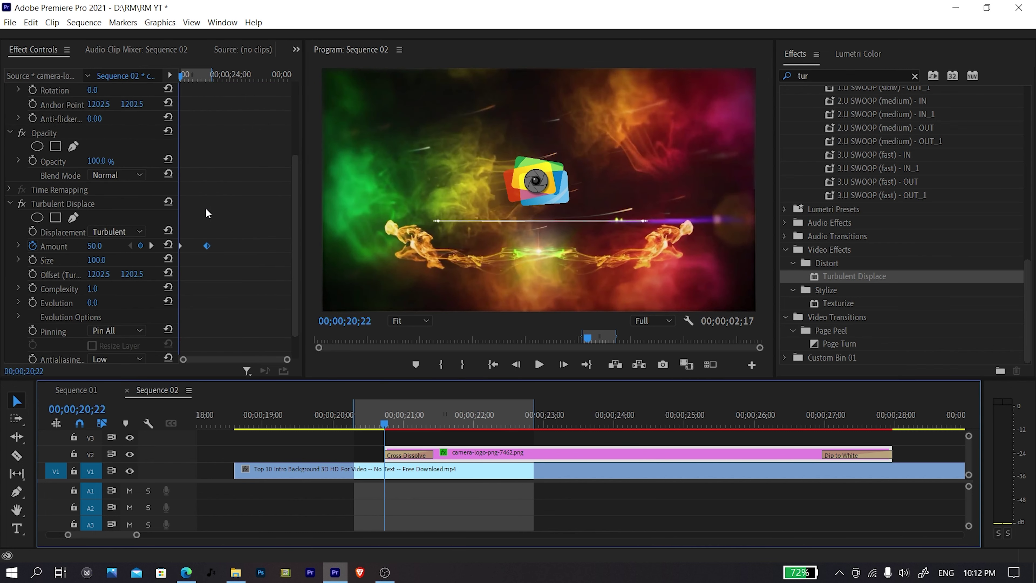
drag(291, 217, 293, 123)
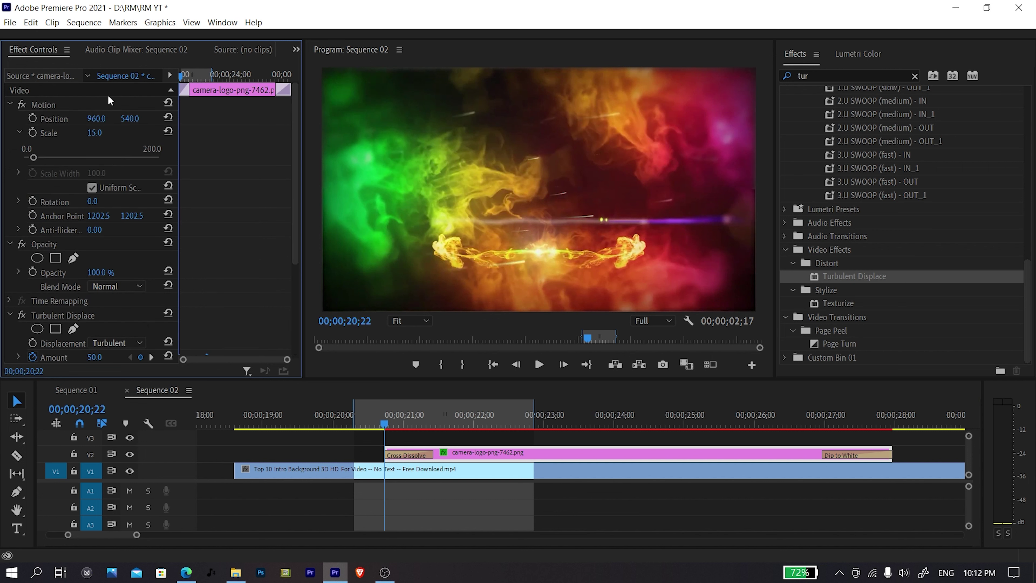
Keyframe the logo Scale at 15 at its start and 17 at 26;15
click(33, 131)
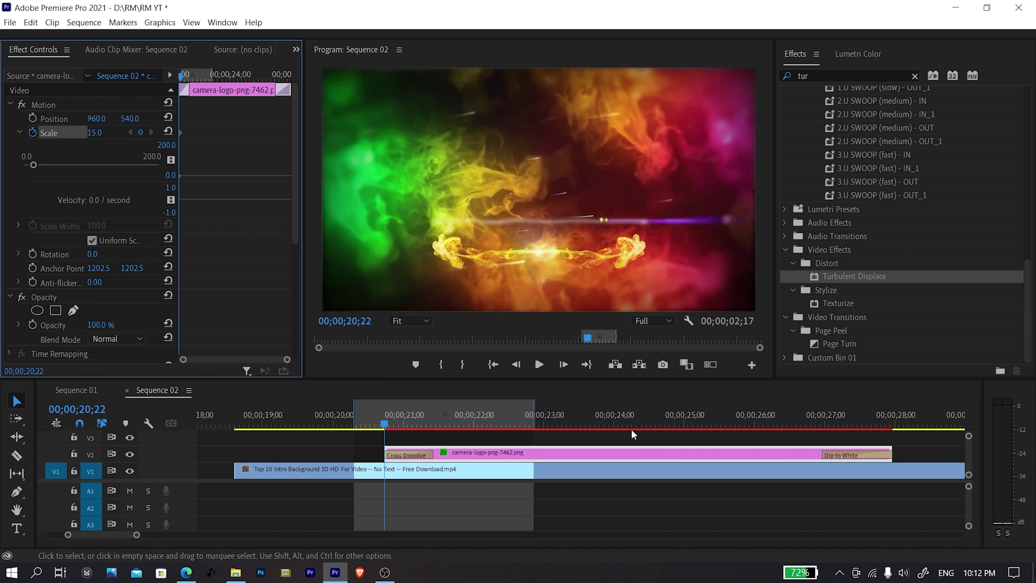
click(648, 414)
click(767, 426)
drag(767, 427, 790, 428)
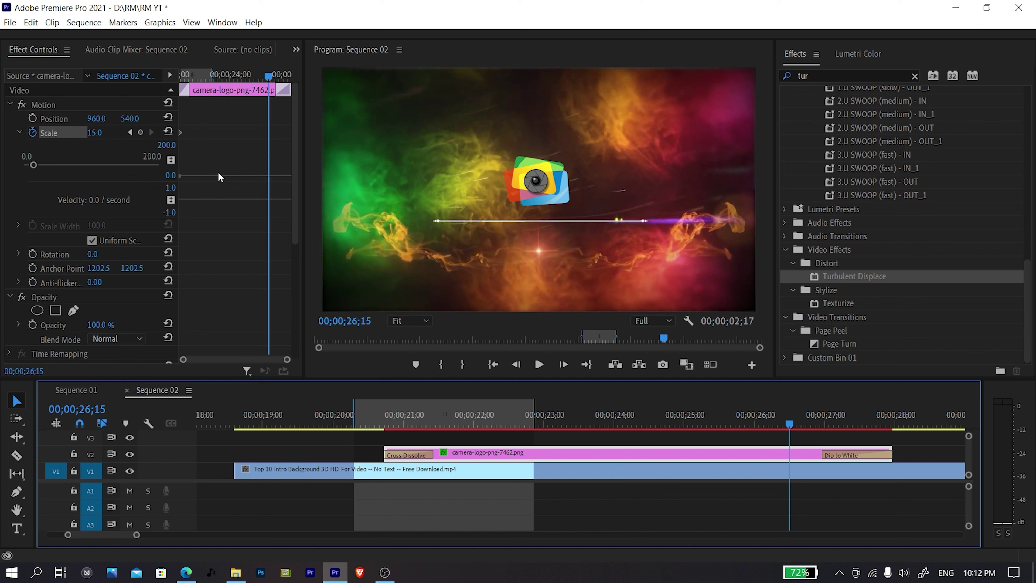
click(98, 133)
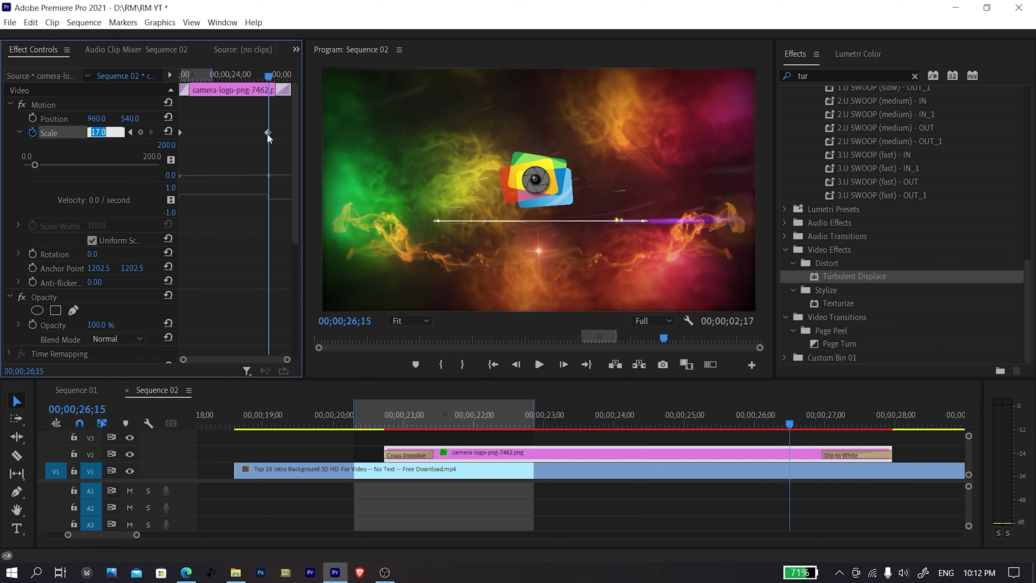
drag(384, 421, 460, 407)
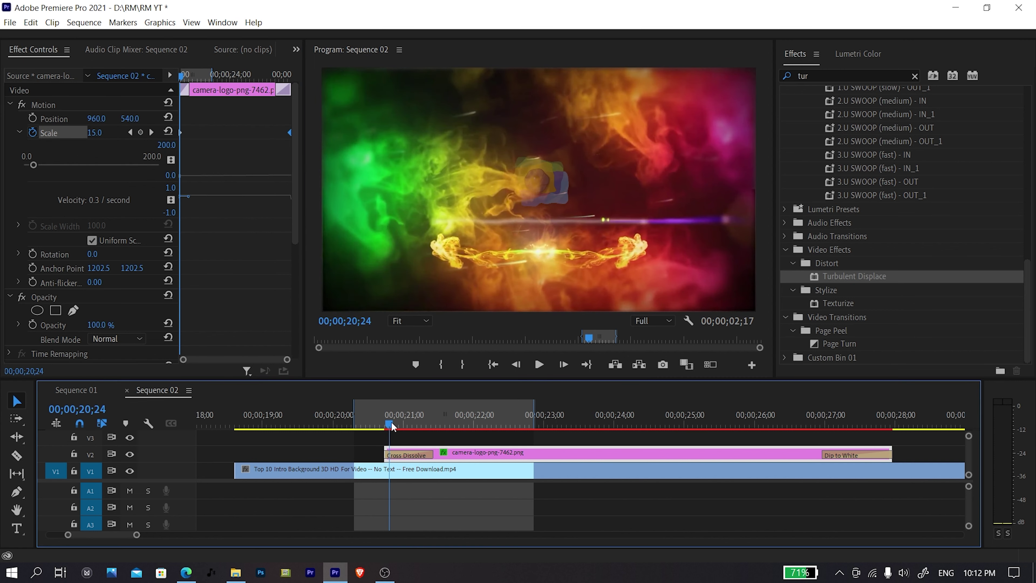
key(minus)
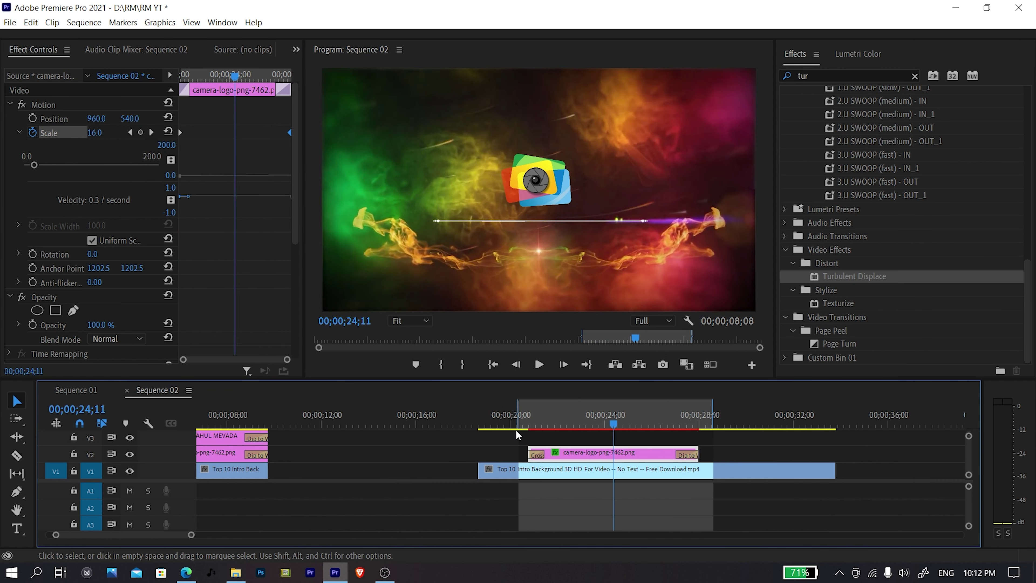
Render the logo section and preview it from the logo's entrance
click(528, 414)
key(Return)
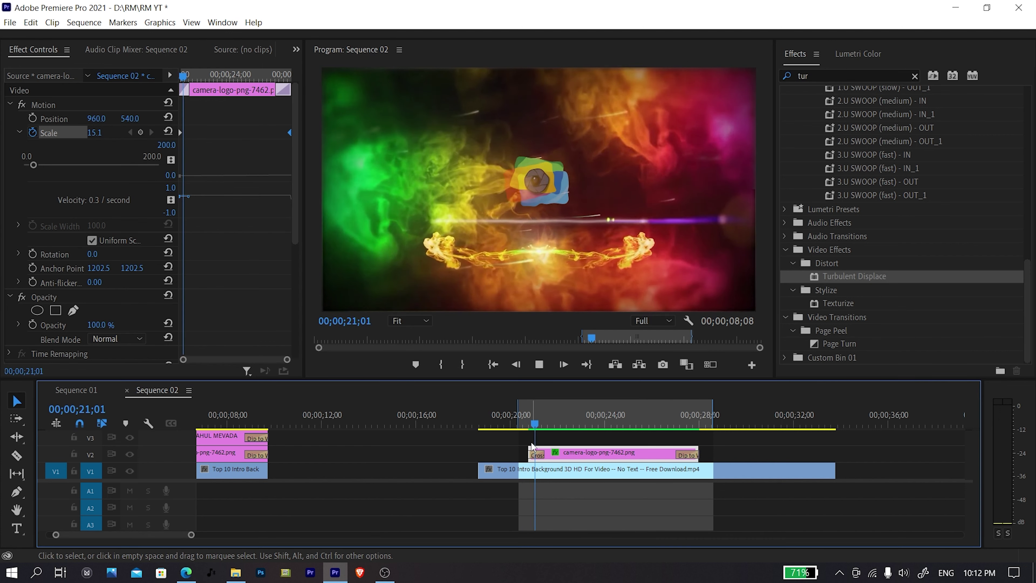
click(527, 427)
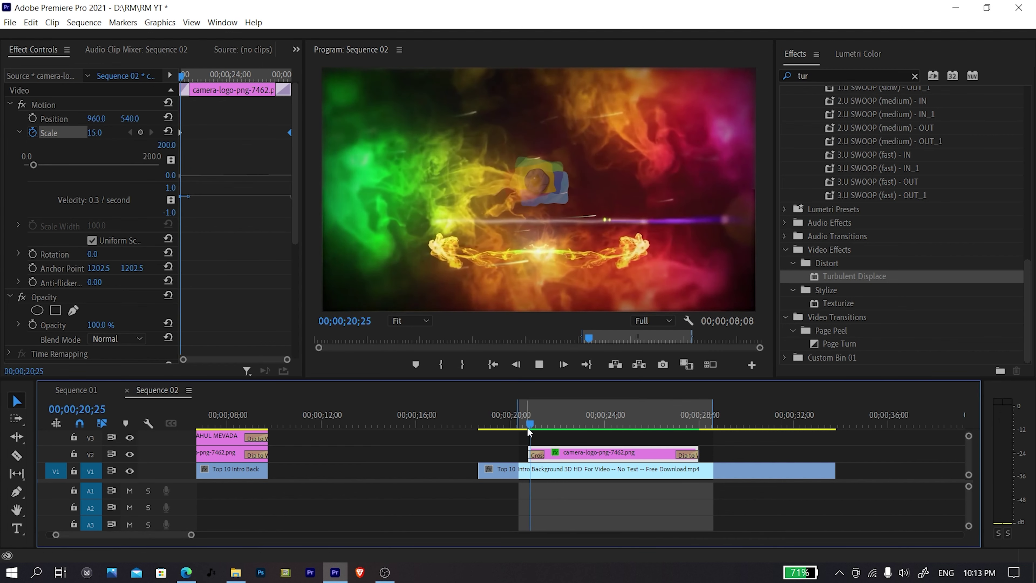
drag(528, 427, 536, 426)
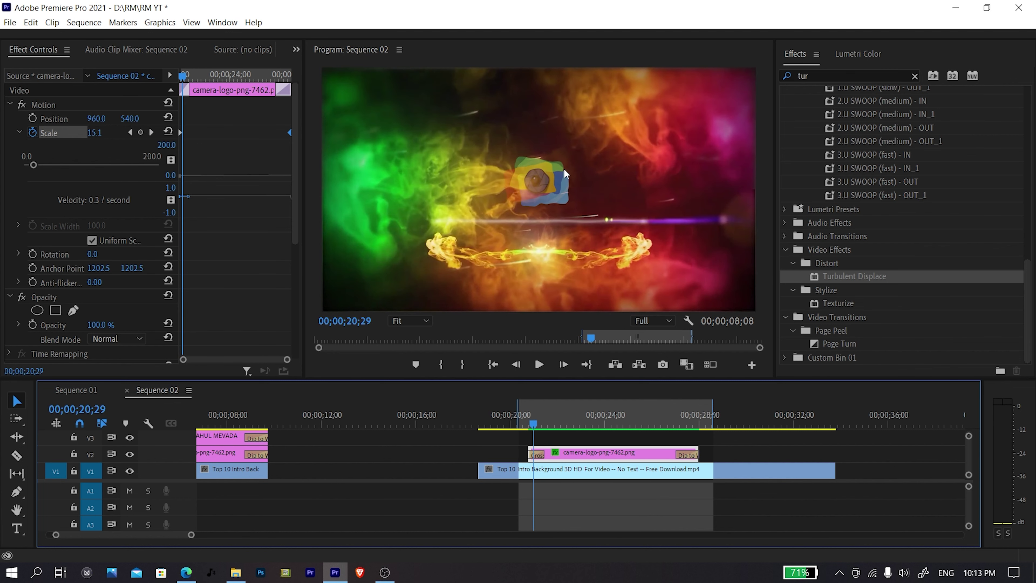
key(space)
Play the intro from the beginning, stopping on the RAHUL MEVADA title
click(388, 433)
key(minus)
key(minus)
click(204, 416)
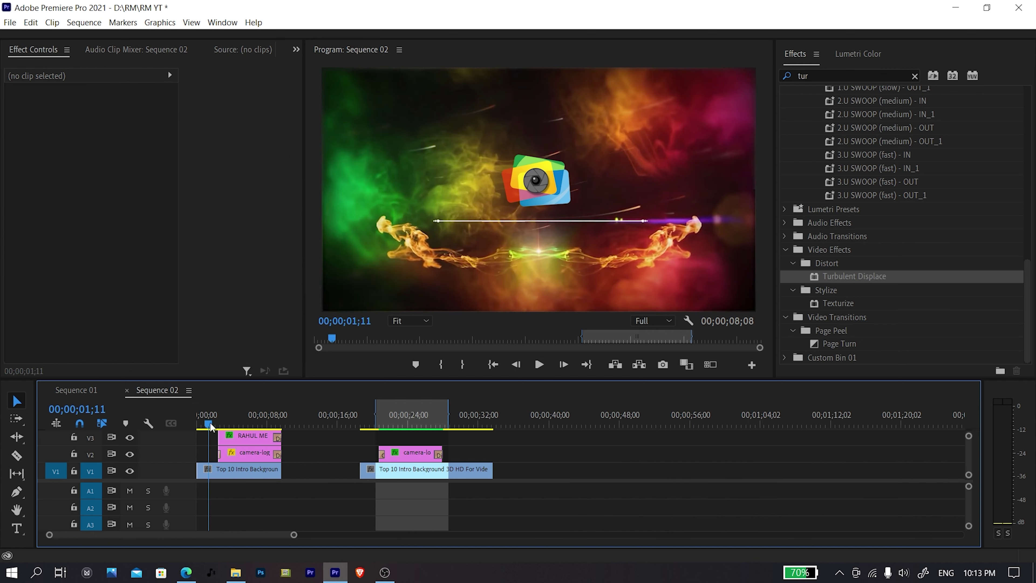
key(space)
key(equal)
key(equal)
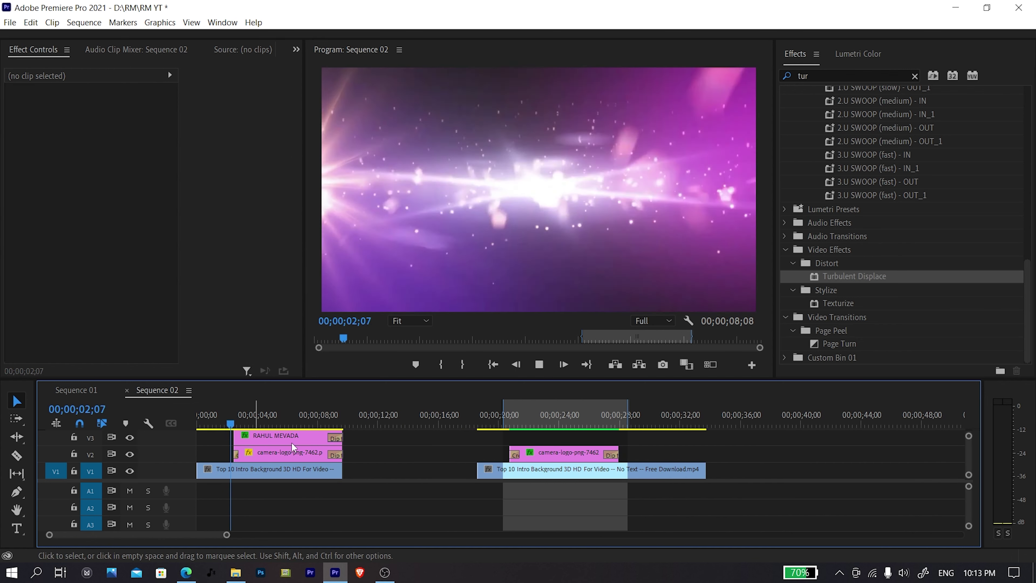
key(space)
key(space)
key(space)
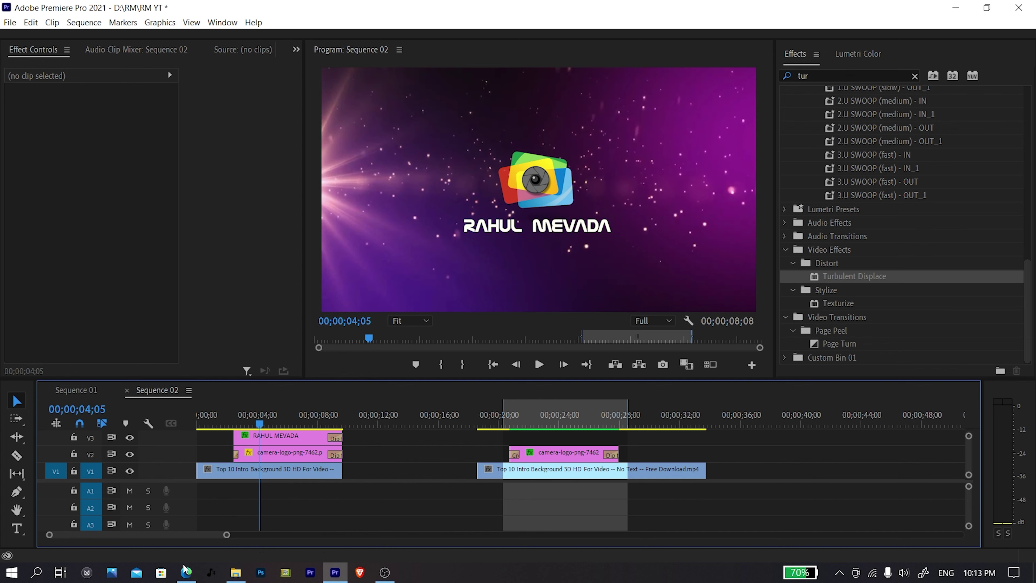
Search YouTube for 'logo sound' in the browser
click(185, 573)
click(291, 10)
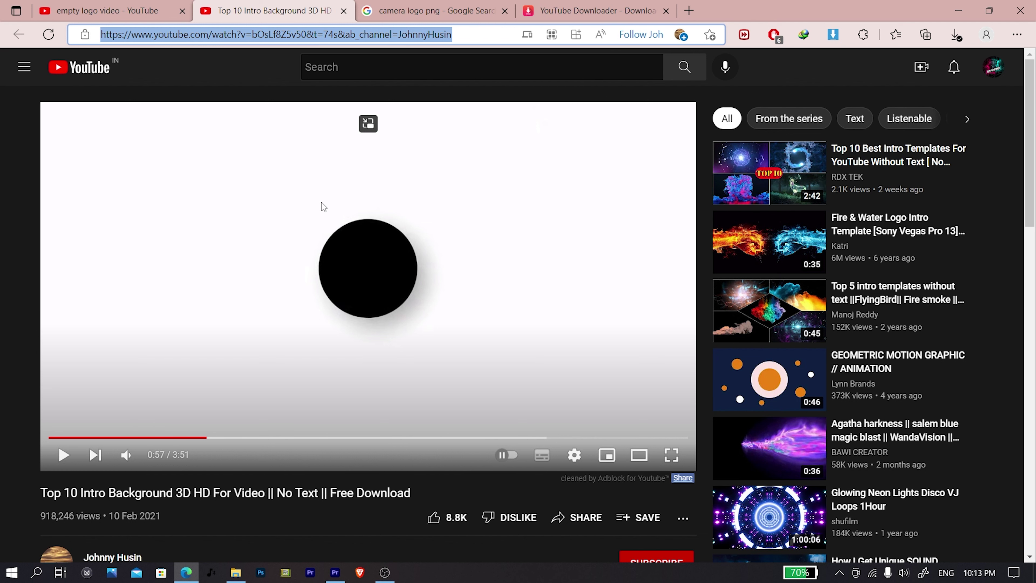
click(348, 67)
text(logo sound)
key(Return)
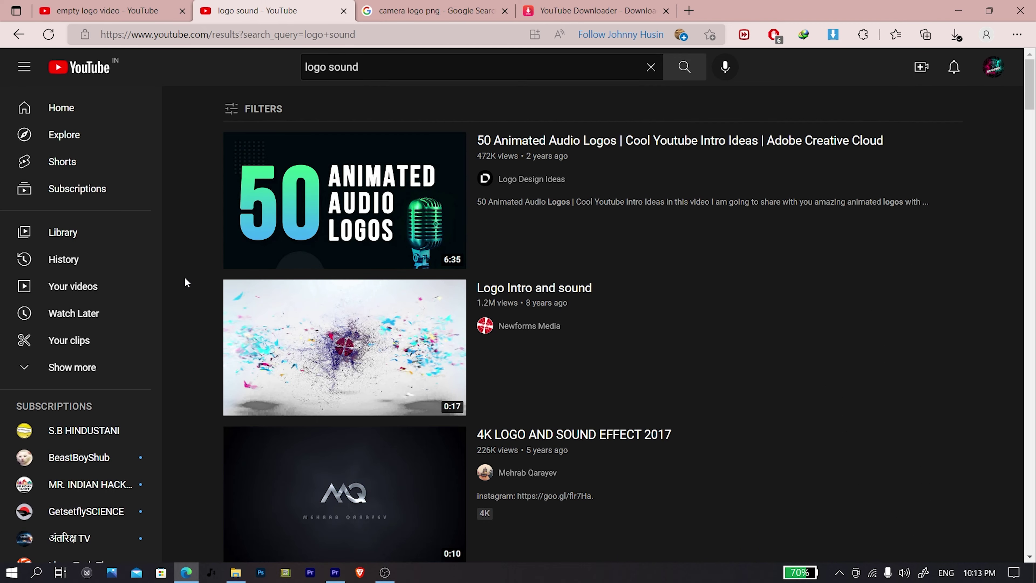
Drop 4K LOGO AND SOUND EFFECT 2017 from Music onto track A1's start and play it
key(alt+Tab)
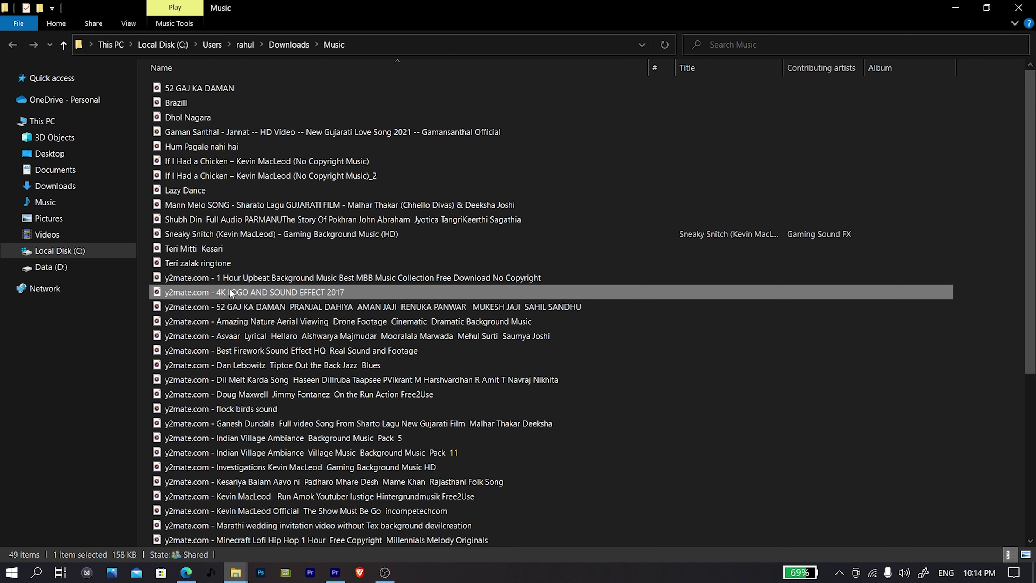
drag(230, 290, 225, 500)
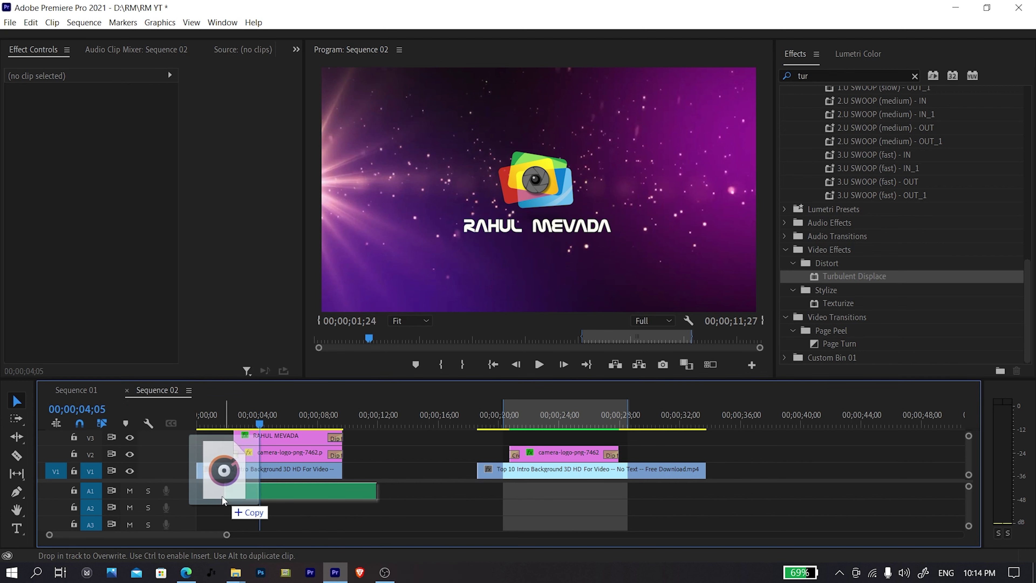
drag(225, 500, 206, 489)
click(225, 424)
key(space)
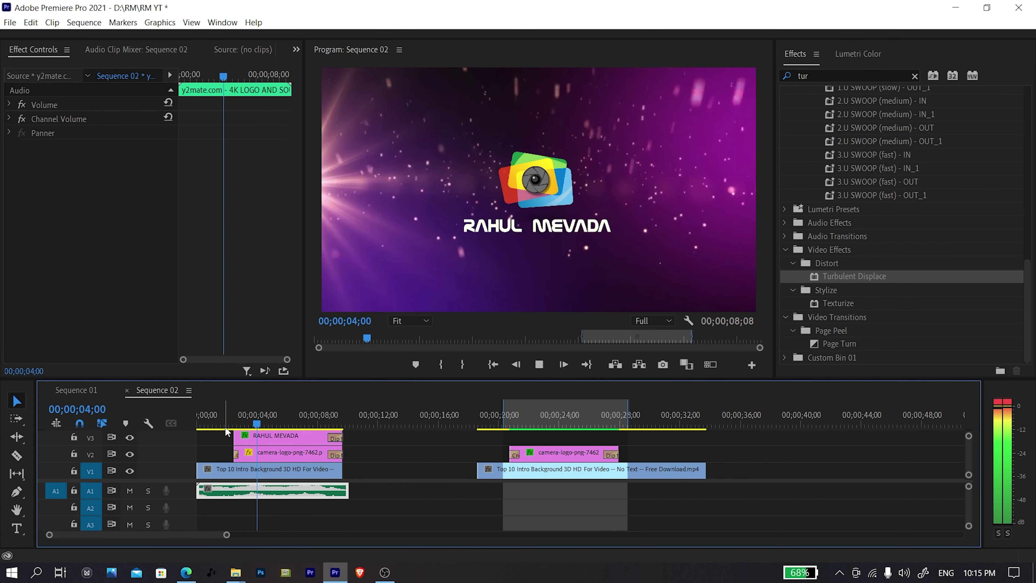
Scrub from about 02;08 to 03;08 to check the logo sound against the logo and title
click(232, 415)
drag(235, 416, 231, 414)
key(equal)
key(equal)
drag(252, 416, 286, 421)
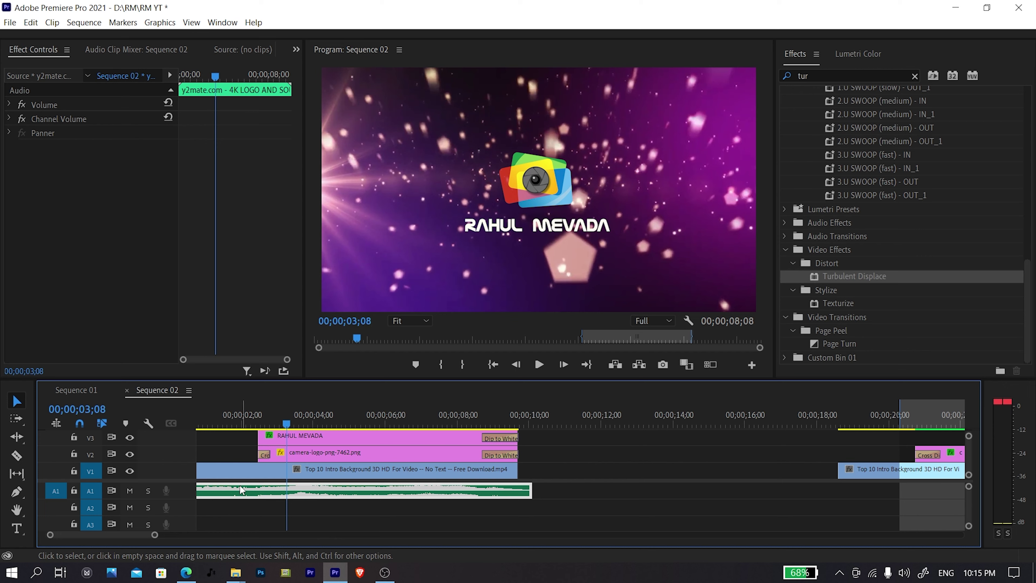
key(minus)
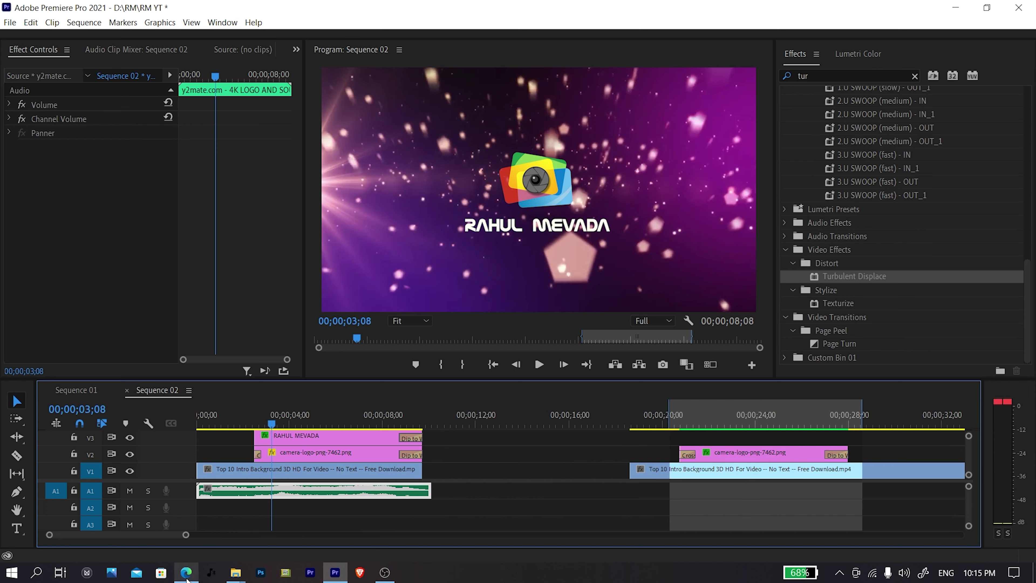
click(186, 575)
Open Mixkit's free sound effects page and dismiss the Envato Elements popup
click(573, 9)
click(569, 36)
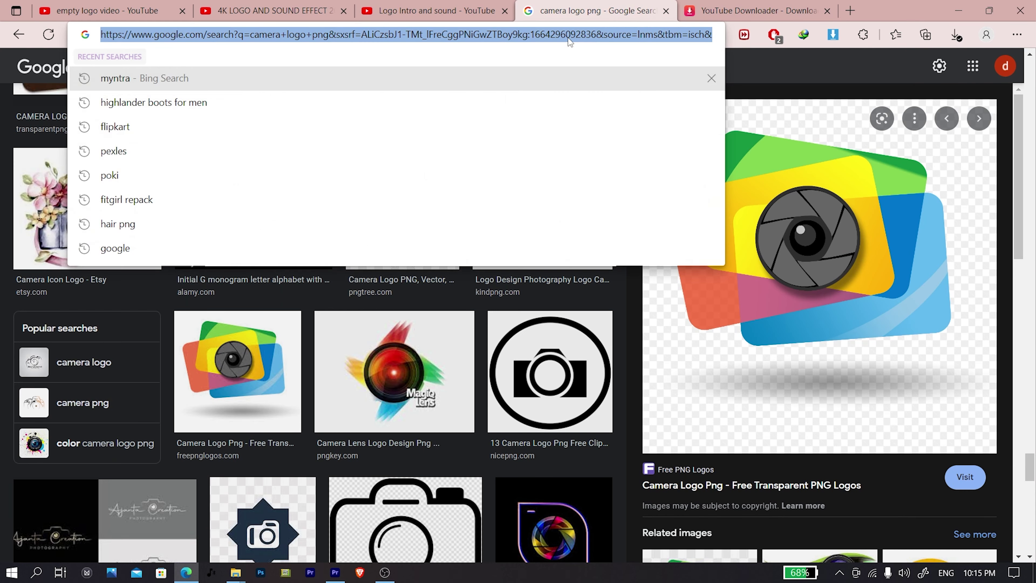
click(197, 201)
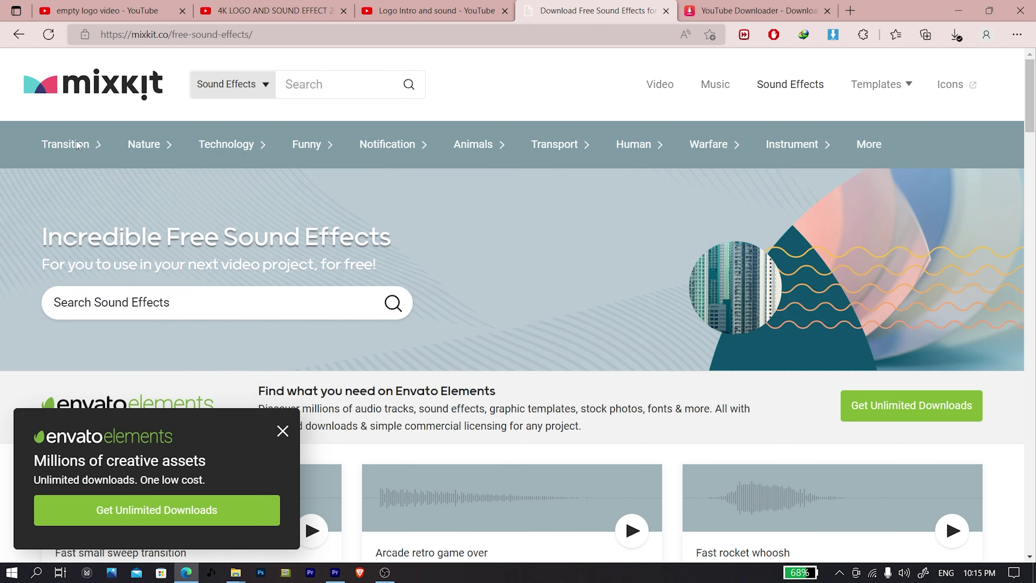
scroll(353, 409, down, 2)
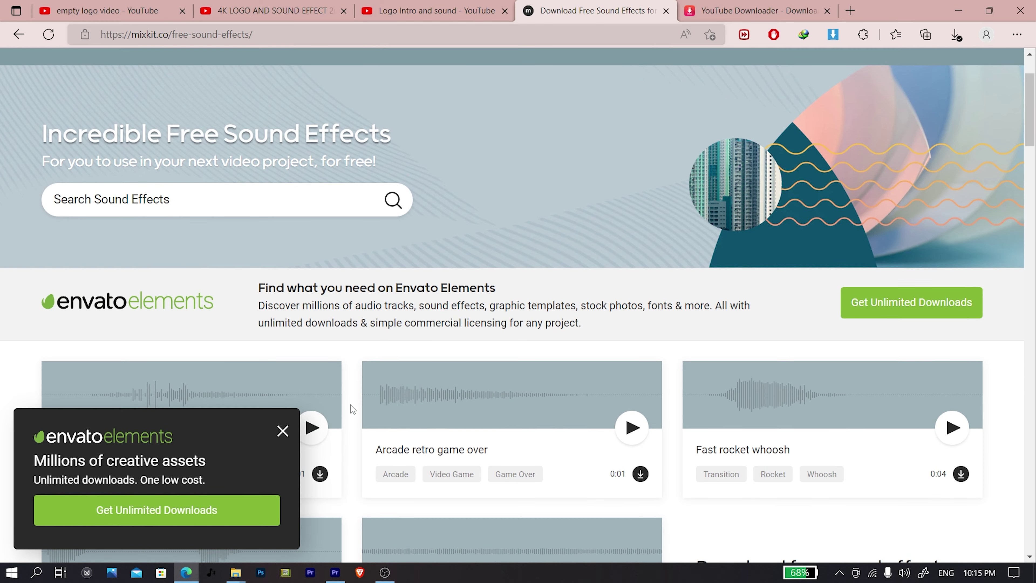
click(282, 431)
scroll(320, 343, down, 2)
scroll(204, 326, up, 5)
Search Mixkit for whoosh sounds and preview Metal hit woosh and Movie whoosh impact presentation
click(92, 312)
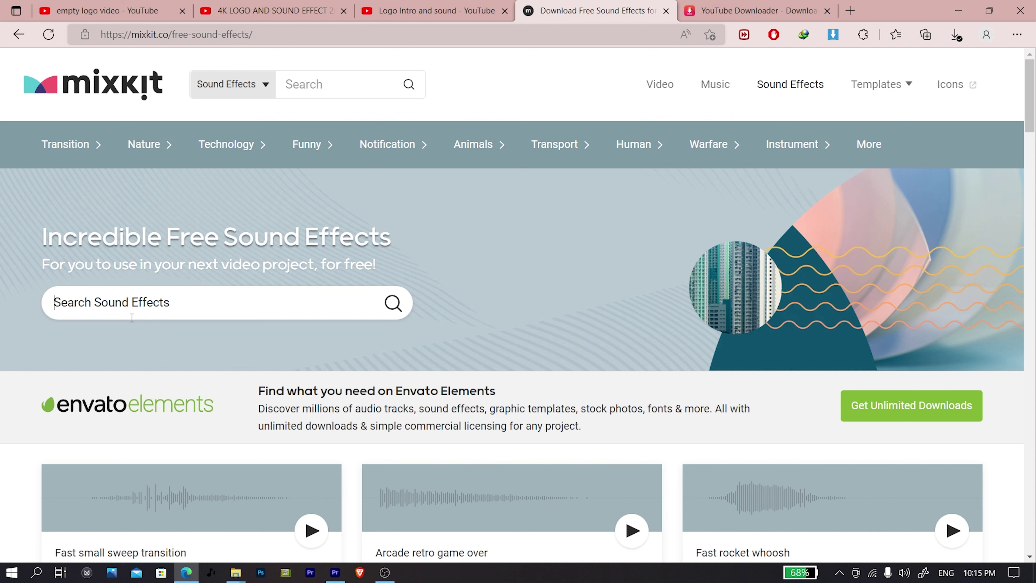
text(whoo)
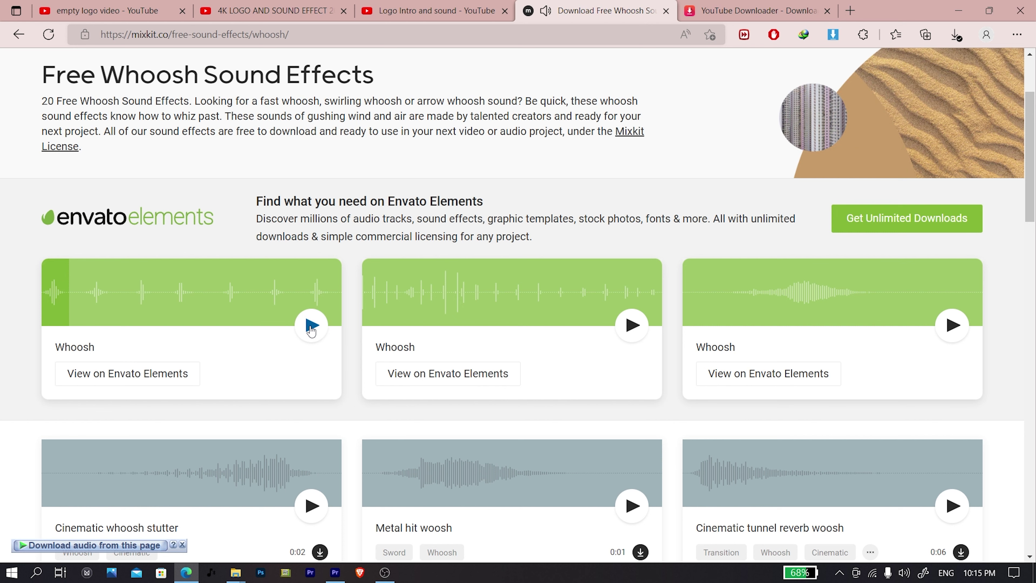
scroll(310, 339, down, 3)
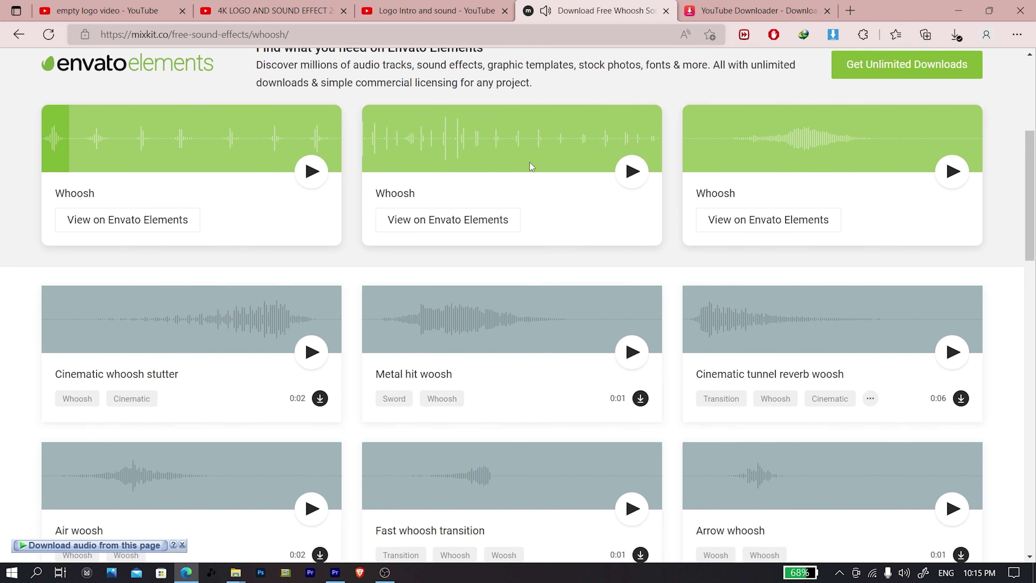
scroll(281, 325, up, 1)
scroll(282, 325, down, 2)
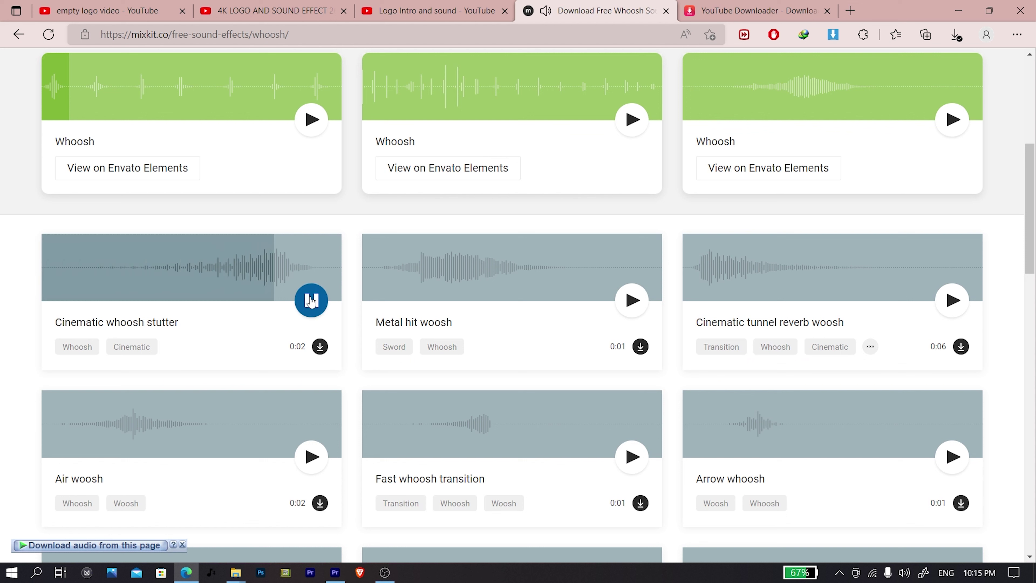
click(631, 301)
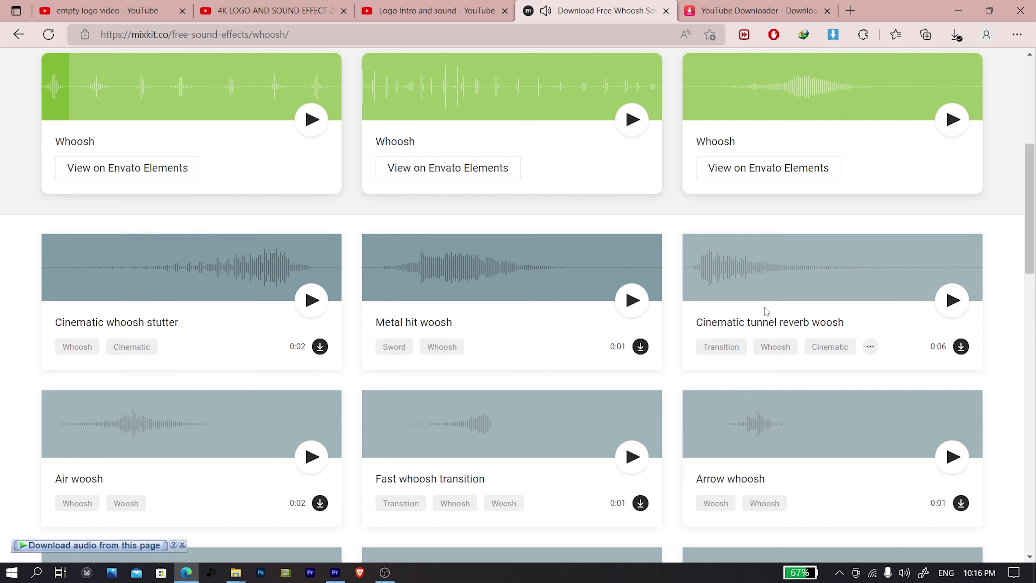
scroll(931, 299, down, 15)
click(632, 261)
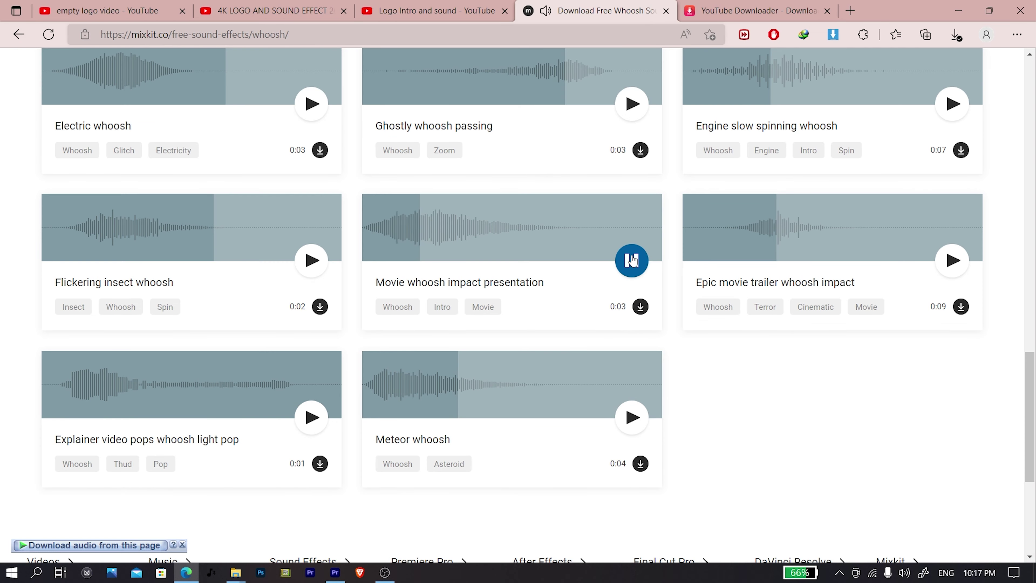
Download Movie whoosh impact presentation as a WAV and open its folder
scroll(707, 404, down, 3)
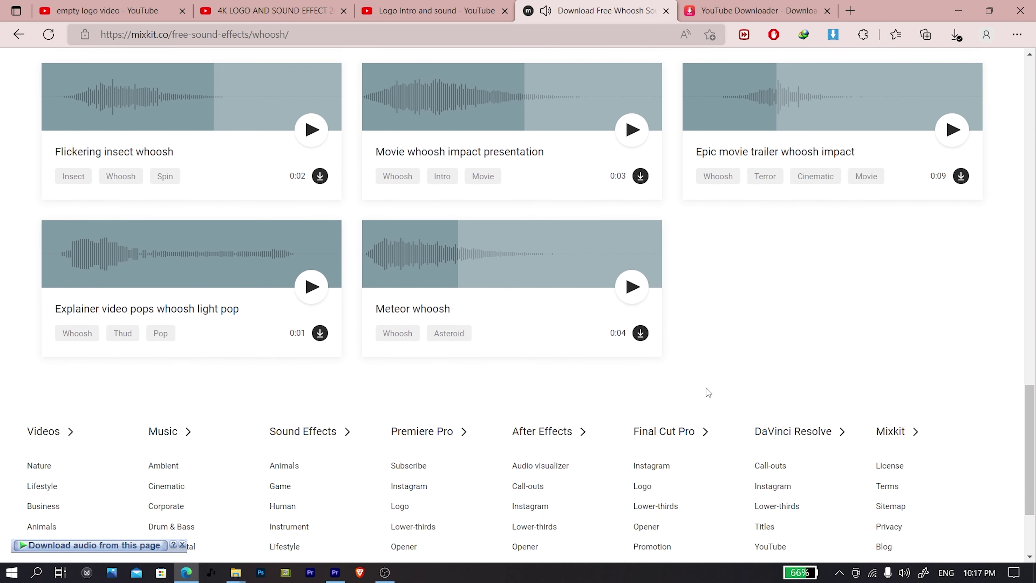
scroll(655, 342, up, 4)
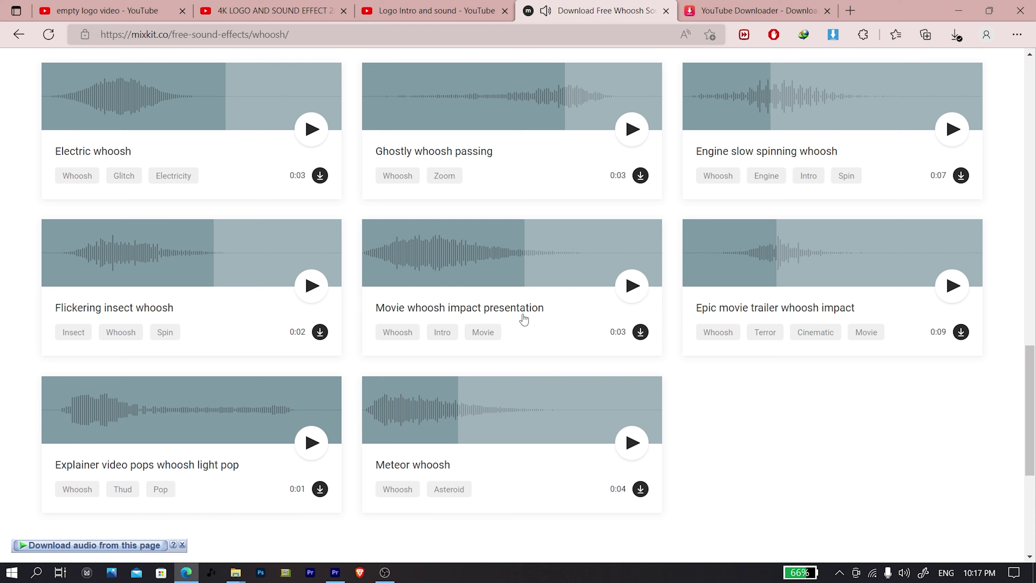
click(640, 333)
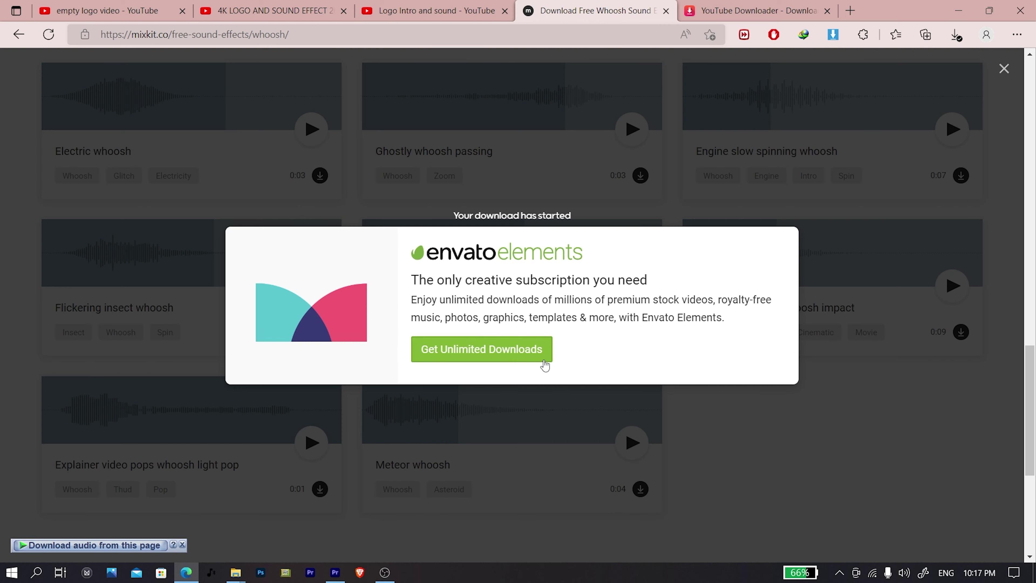
click(510, 345)
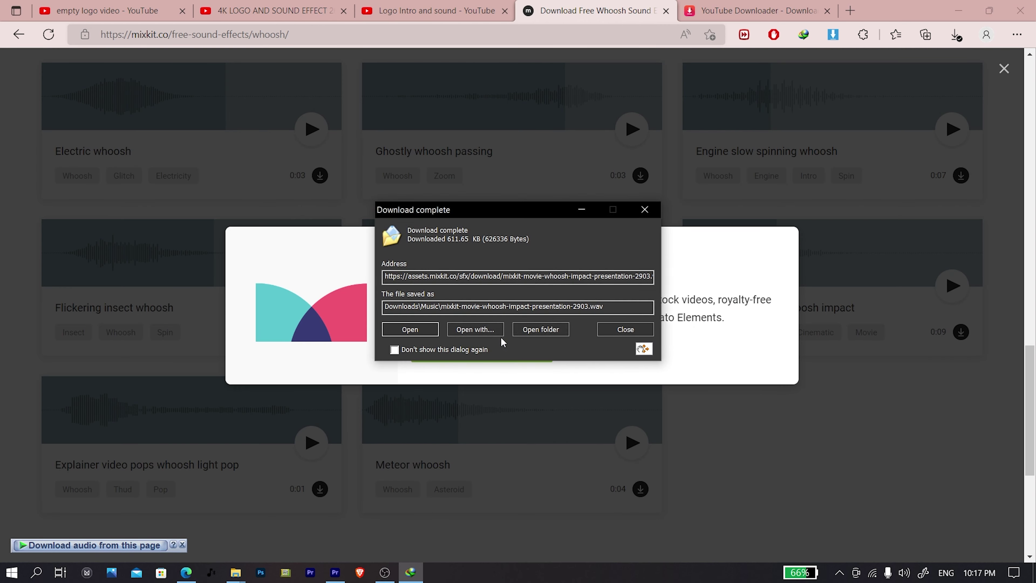
click(556, 331)
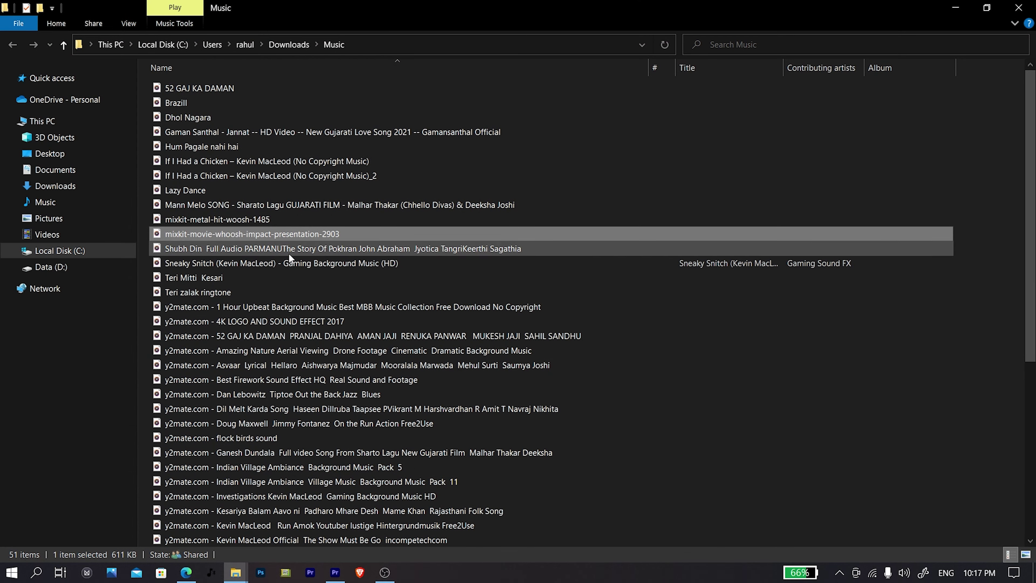
Place the downloaded whoosh WAV on track A2, shifted slightly earlier
mouse_move(288, 235)
mouse_down()
mouse_move(337, 574)
mouse_move(332, 496)
mouse_up()
drag(405, 506, 378, 506)
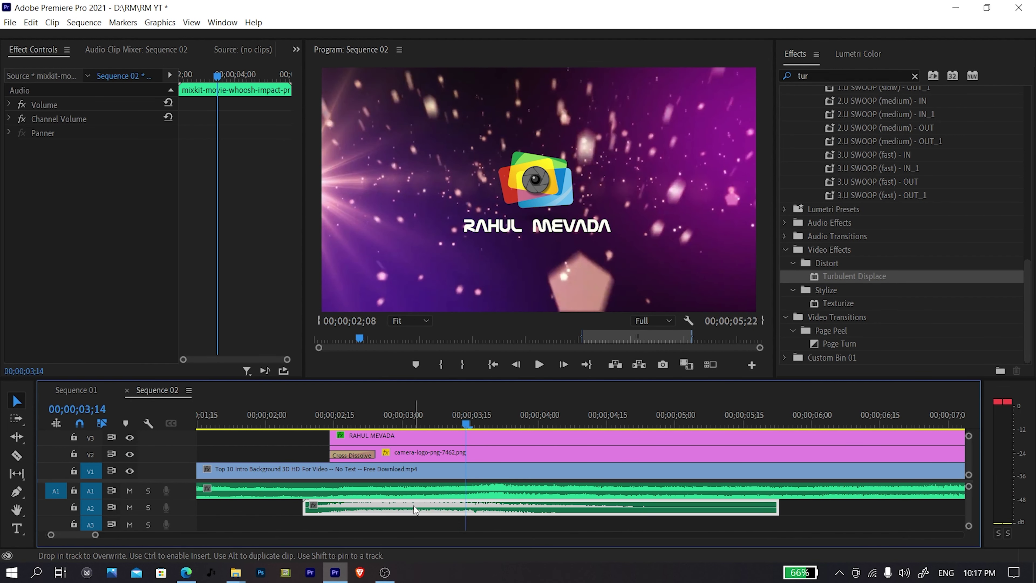
click(327, 418)
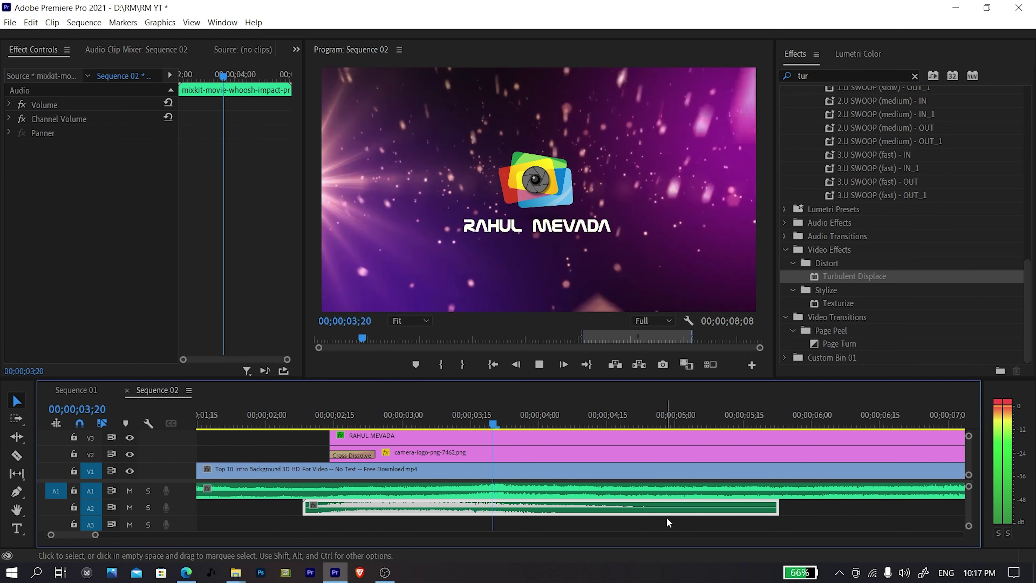
key(space)
Rate-stretch the whoosh clip to about half its length and nudge it to match the logo
key(r)
drag(771, 508, 541, 507)
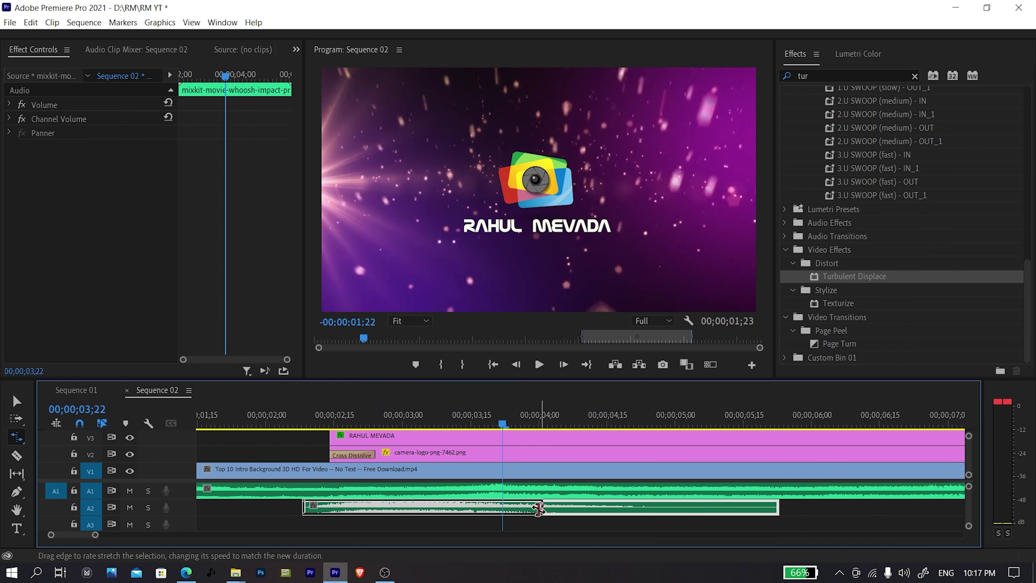
key(v)
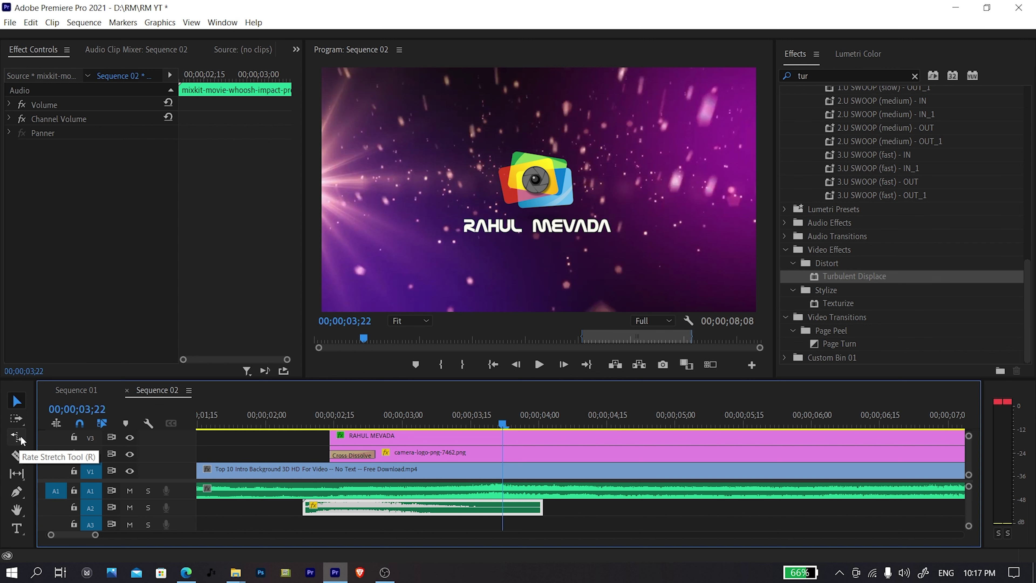
drag(361, 508, 377, 507)
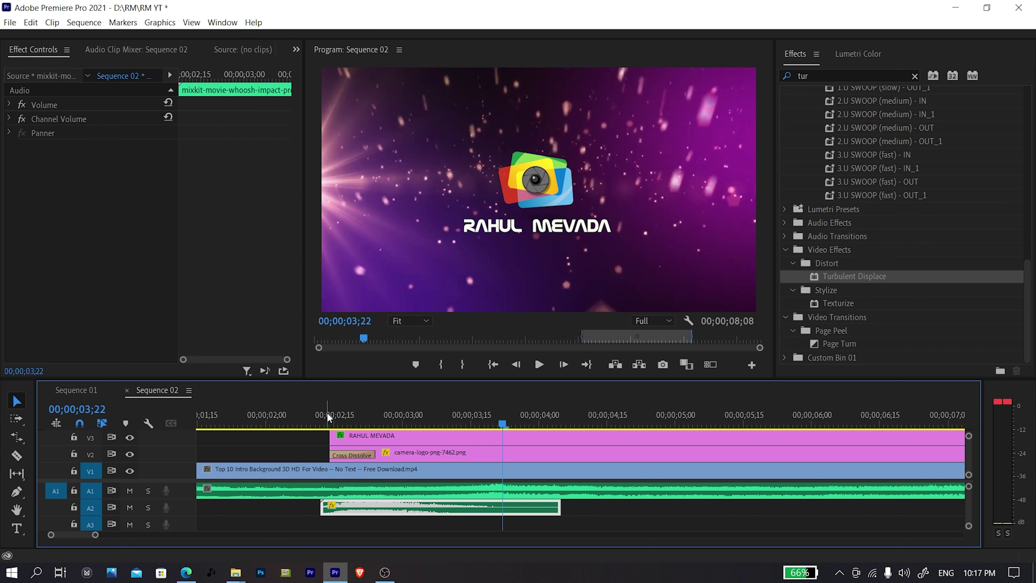
Play back the logo entrance with the whoosh, then scrub through the second logo section near 22 seconds
key(minus)
click(307, 424)
key(space)
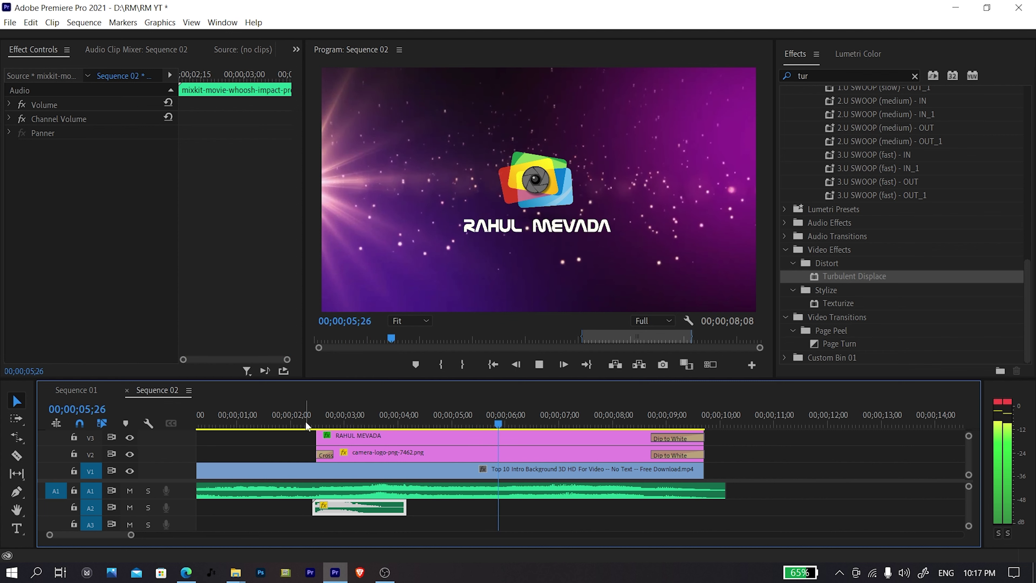
click(304, 423)
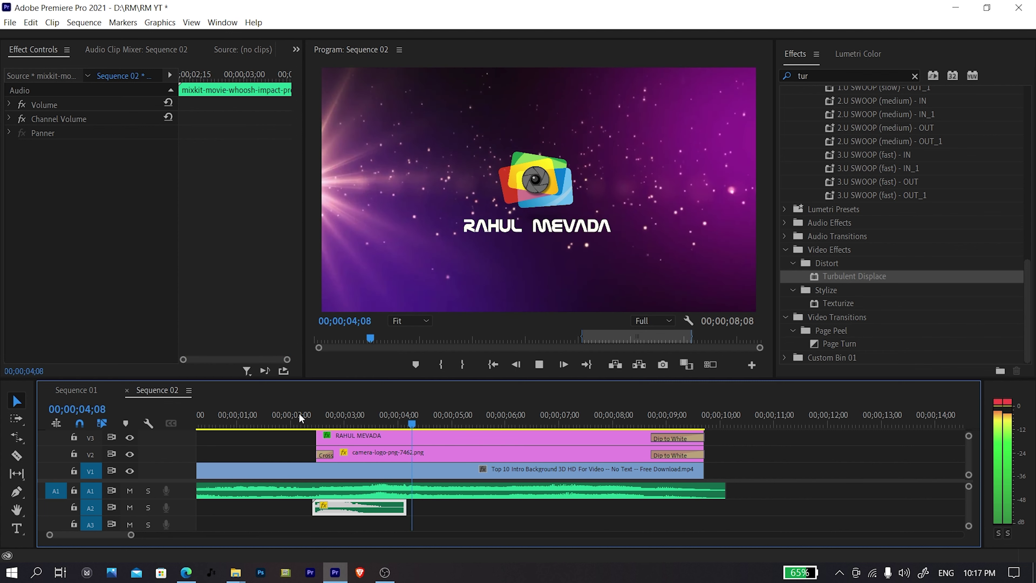
key(space)
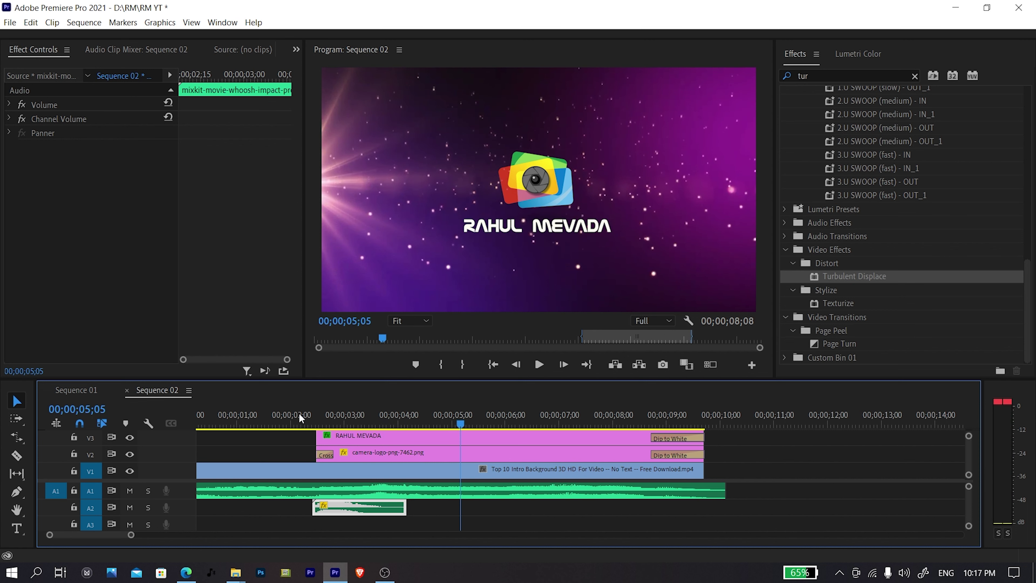
scroll(300, 418, down, 5)
click(520, 422)
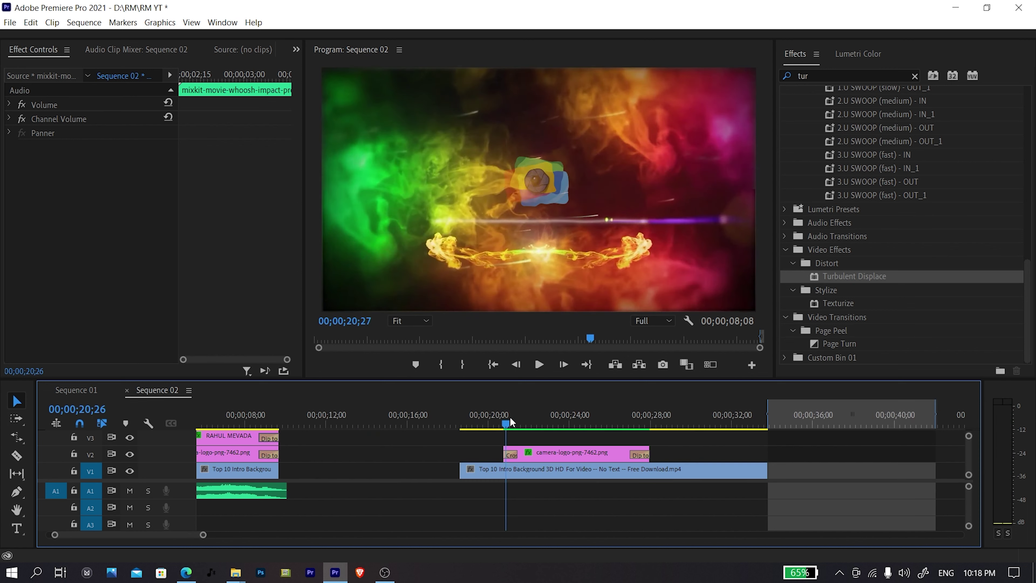
drag(520, 423, 526, 425)
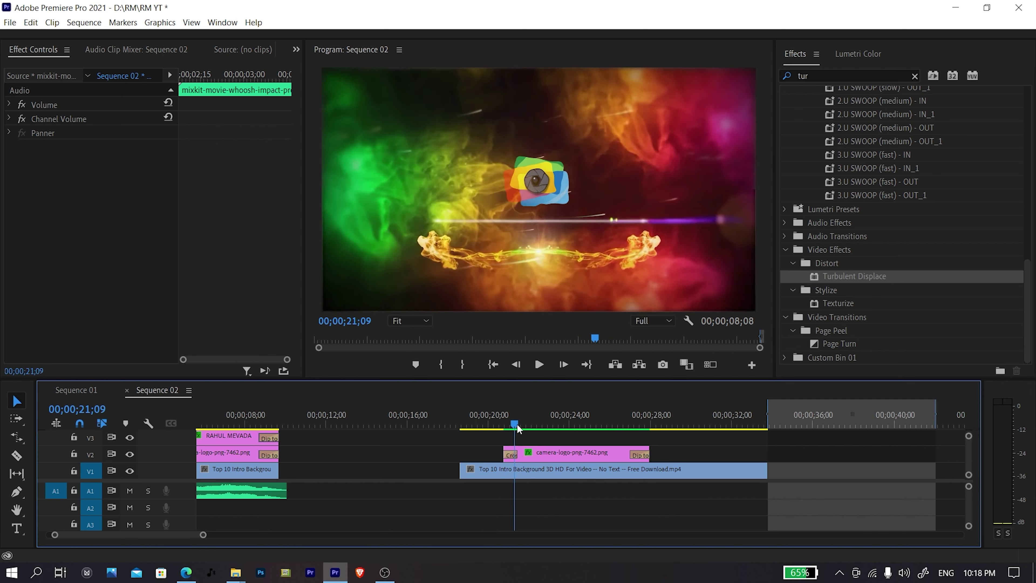
click(185, 572)
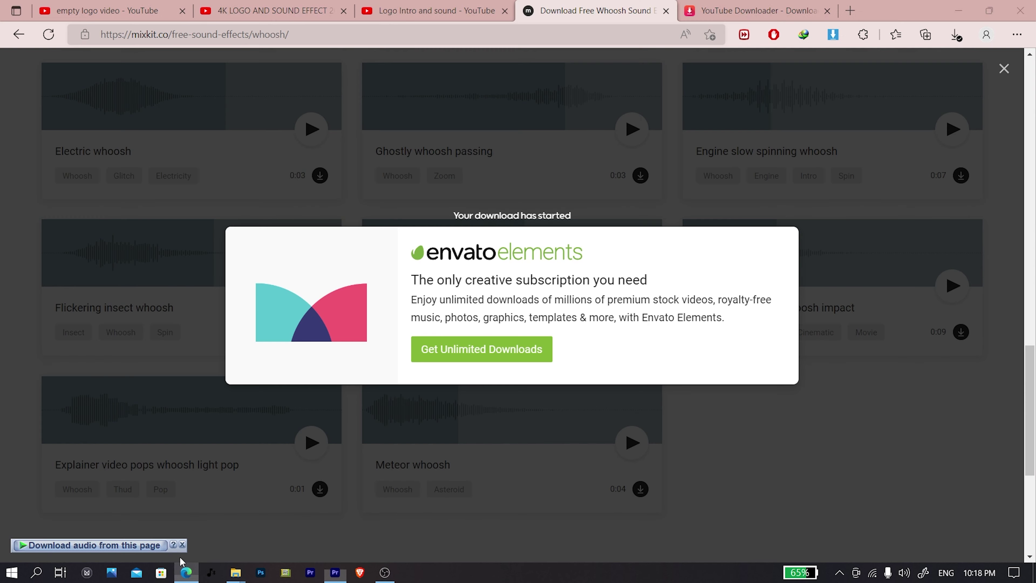
Close the download popup and search Mixkit for 'fire' instead of Whoosh
click(1004, 69)
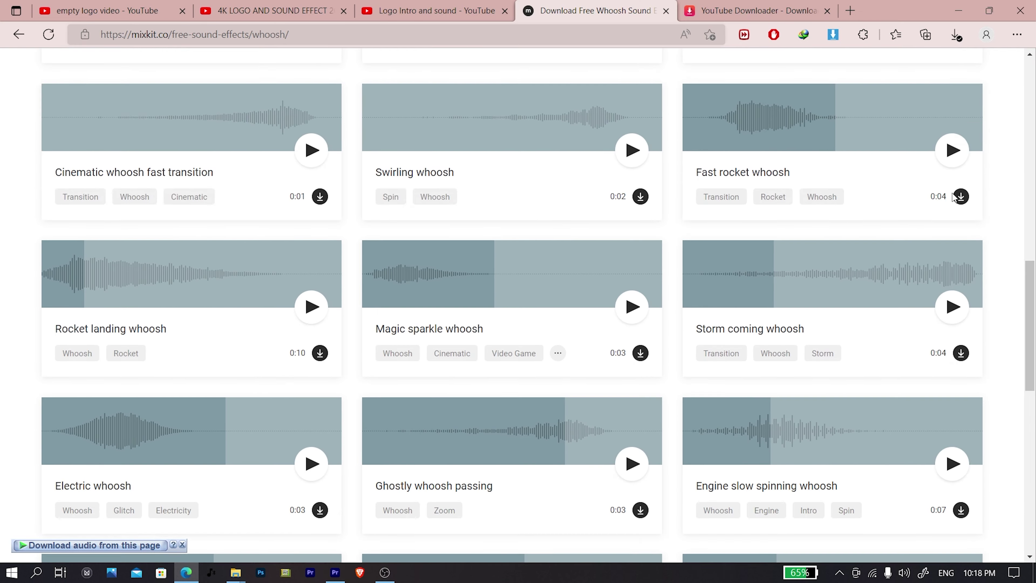
scroll(946, 194, up, 15)
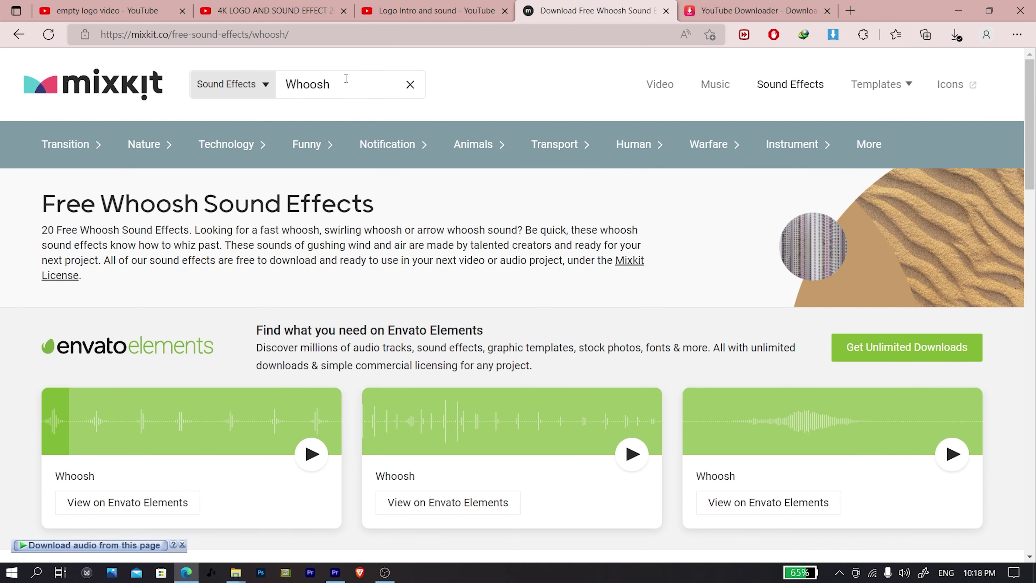
double_click(304, 86)
text(fire)
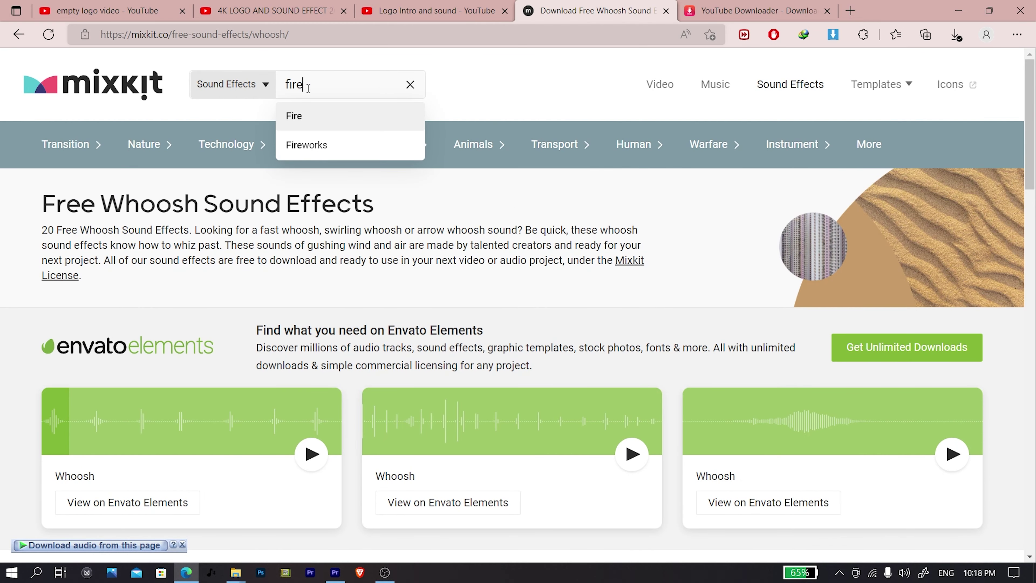
key(Return)
Preview Wizard fire woosh and Fire swoosh burning, then download Fire swoosh burning
scroll(305, 279, down, 6)
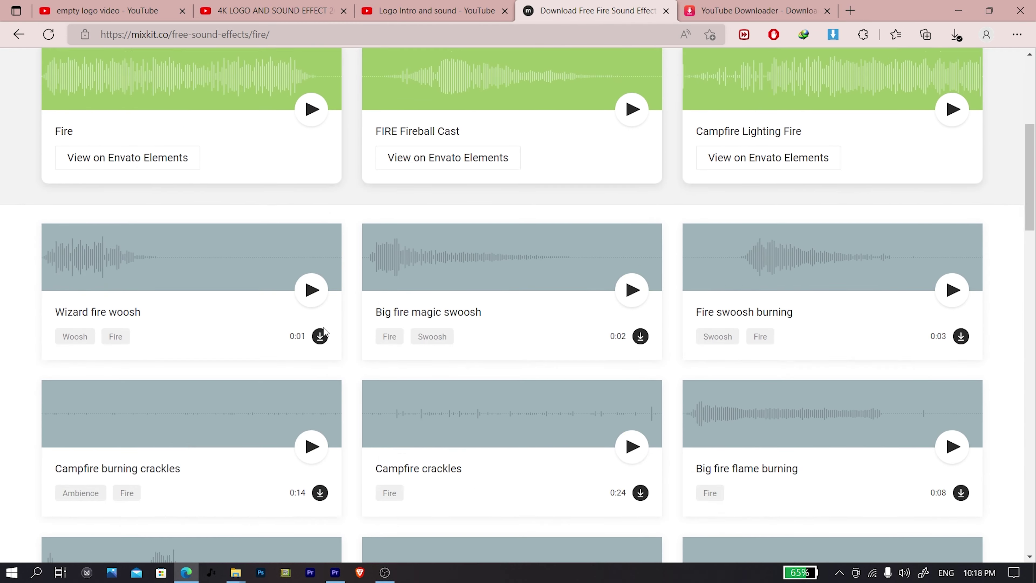
click(306, 279)
click(952, 270)
scroll(972, 269, down, 2)
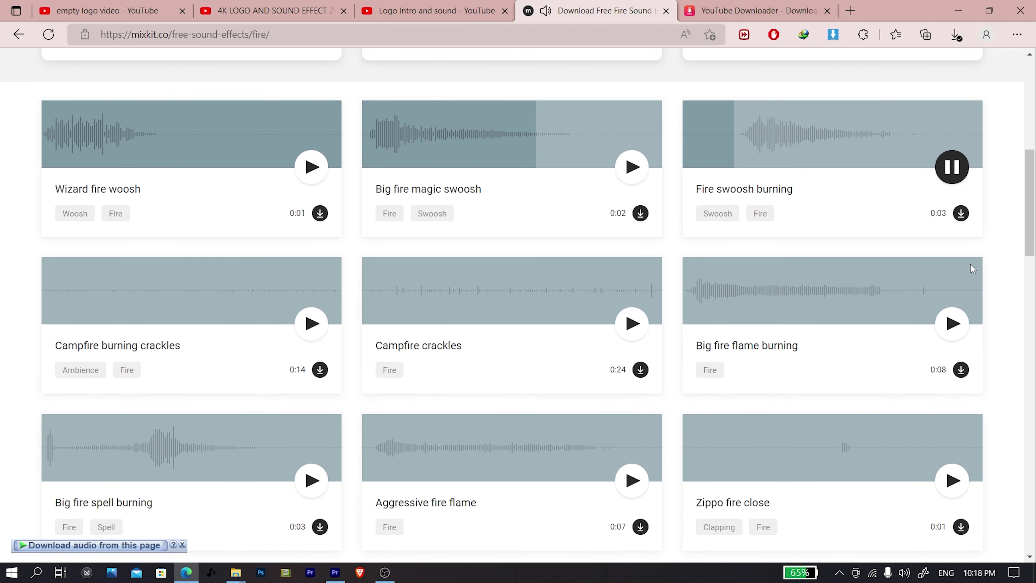
click(952, 166)
click(960, 212)
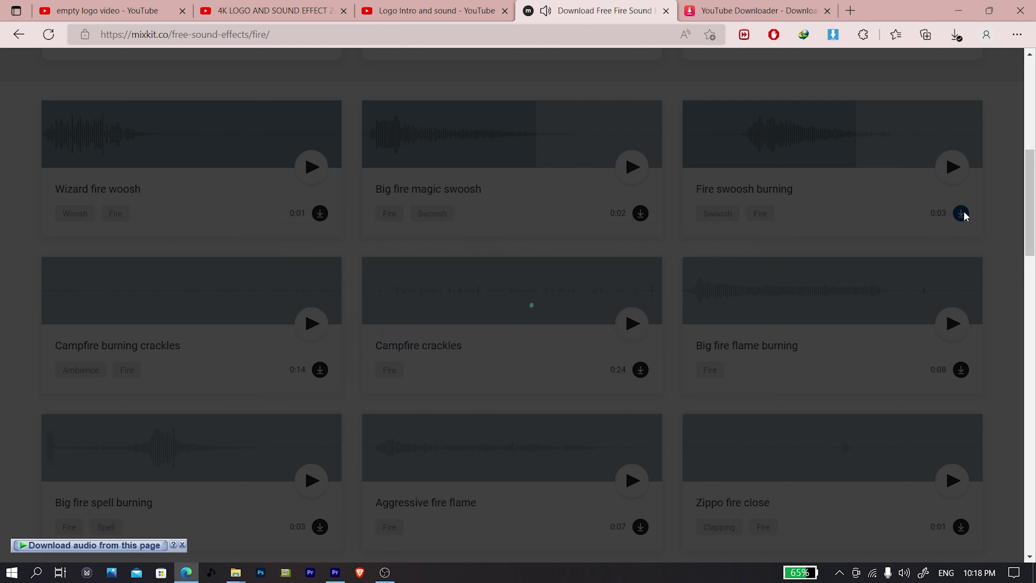
click(514, 346)
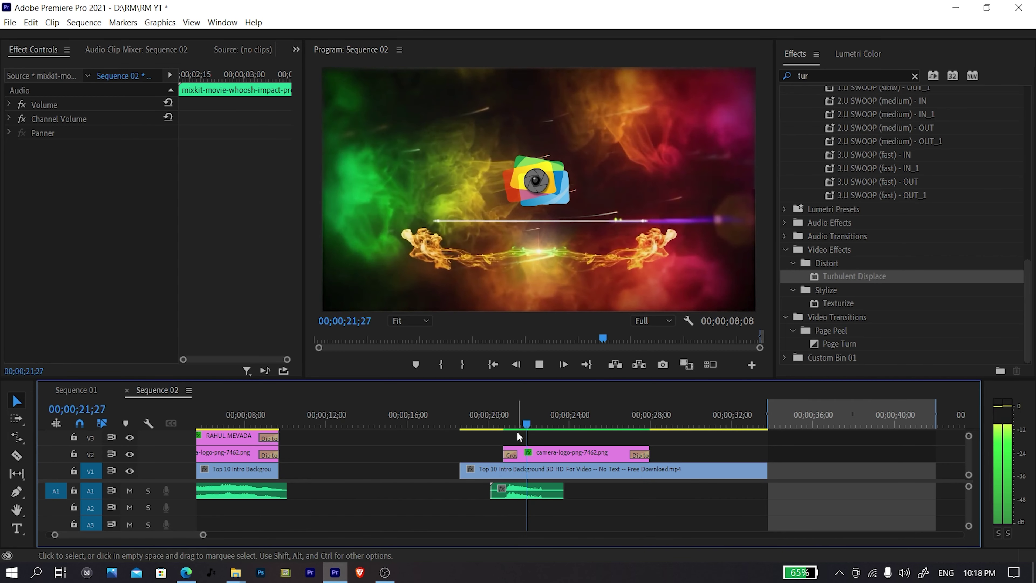
Shift the fire swoosh clip on A1 nine frames earlier and play it back to check
scroll(504, 435, up, 3)
key(space)
click(498, 423)
drag(531, 492, 519, 495)
key(space)
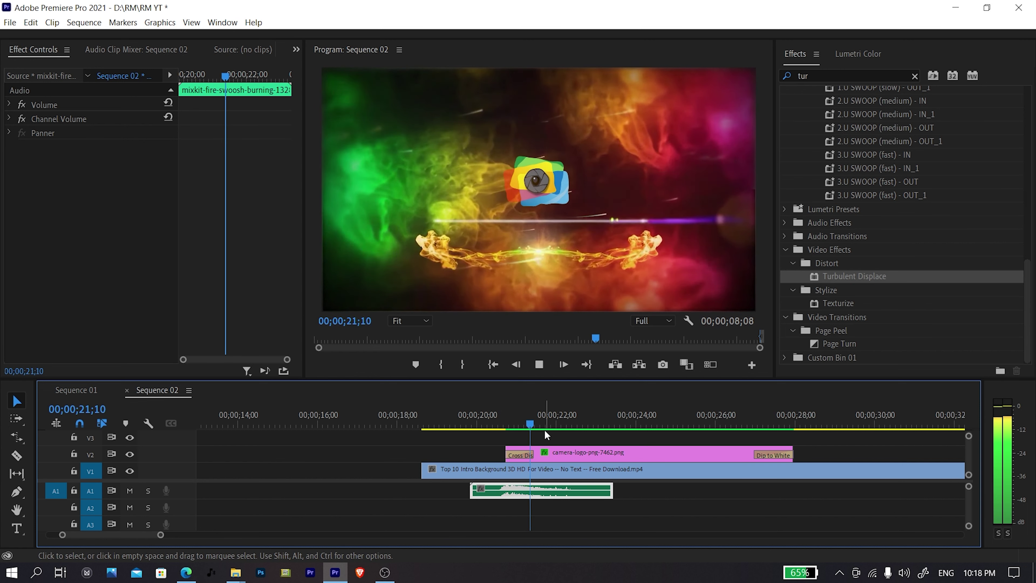
key(space)
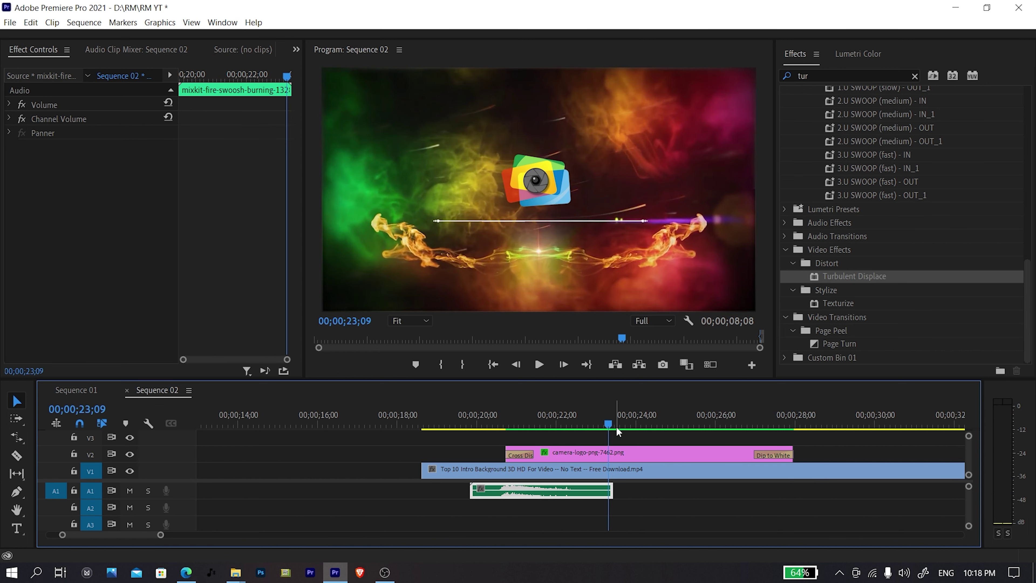
Clear the sequence's In and Out marks and zoom the timeline out
key(minus)
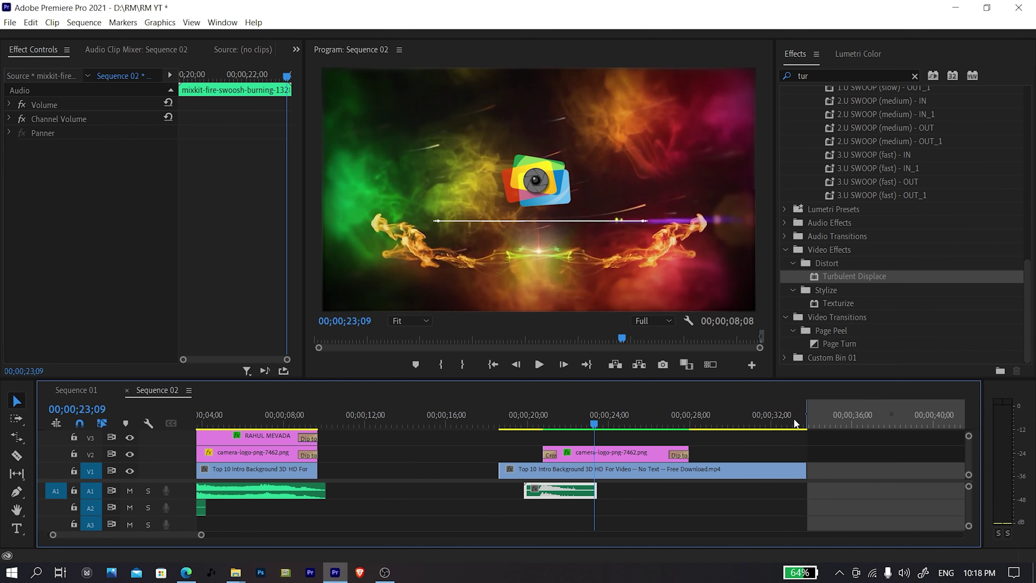
right_click(841, 424)
click(869, 266)
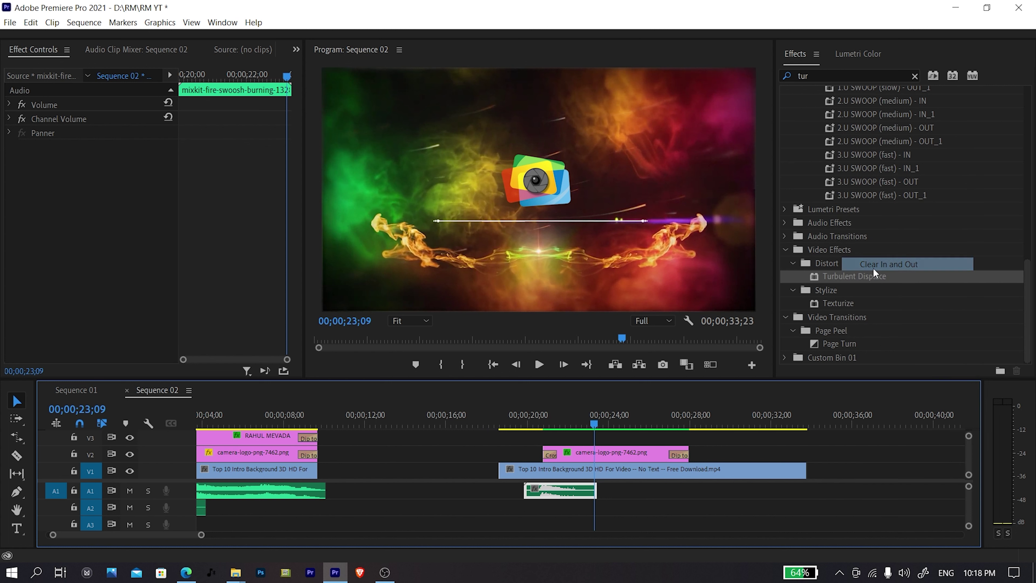
key(minus)
key(minus)
Play back from the second camera logo's entrance at about 20 seconds to review
click(493, 420)
click(528, 451)
key(space)
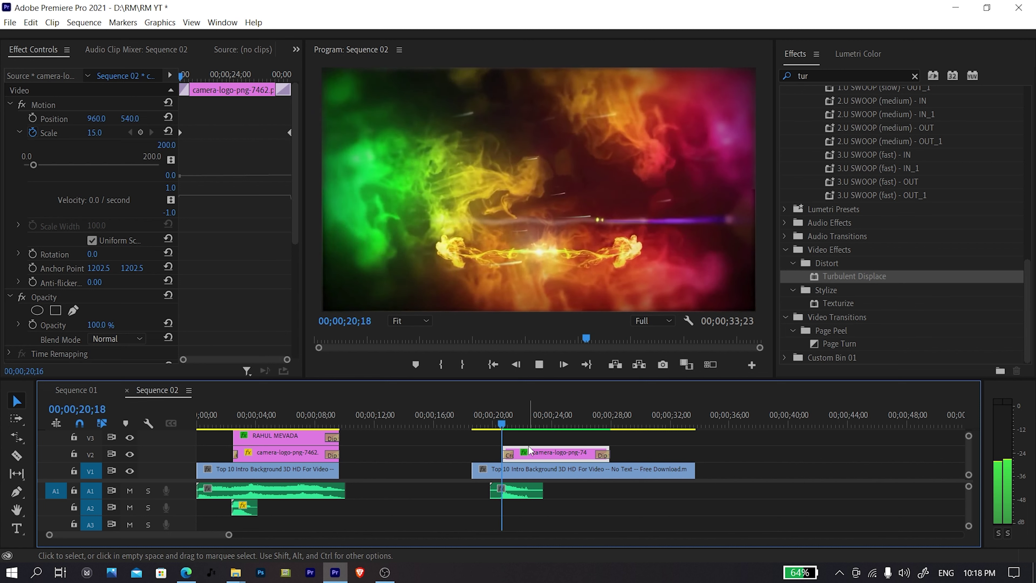